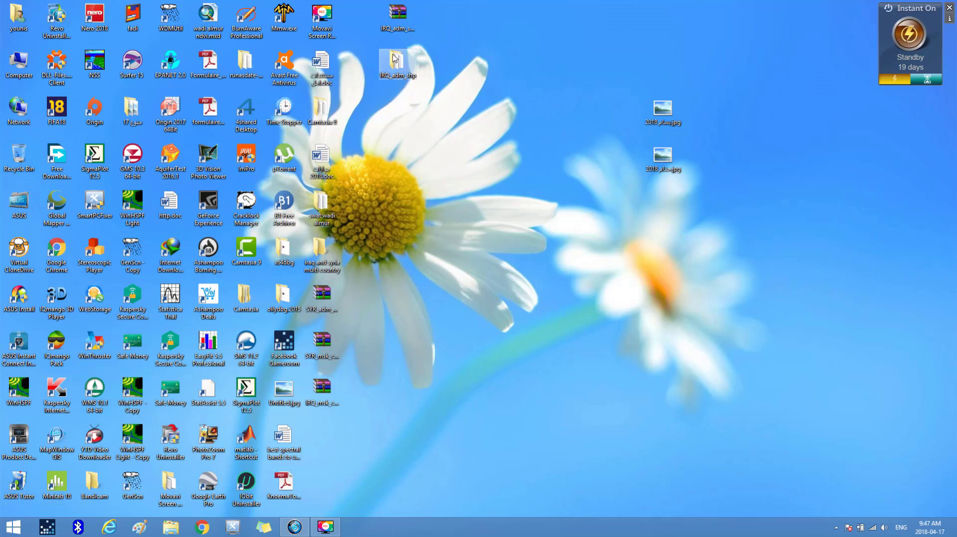
# Point out the IRQ_adm_shp.zip and SYR_adm_shp.zip archives on the desktop
pyautogui.click(397, 17)
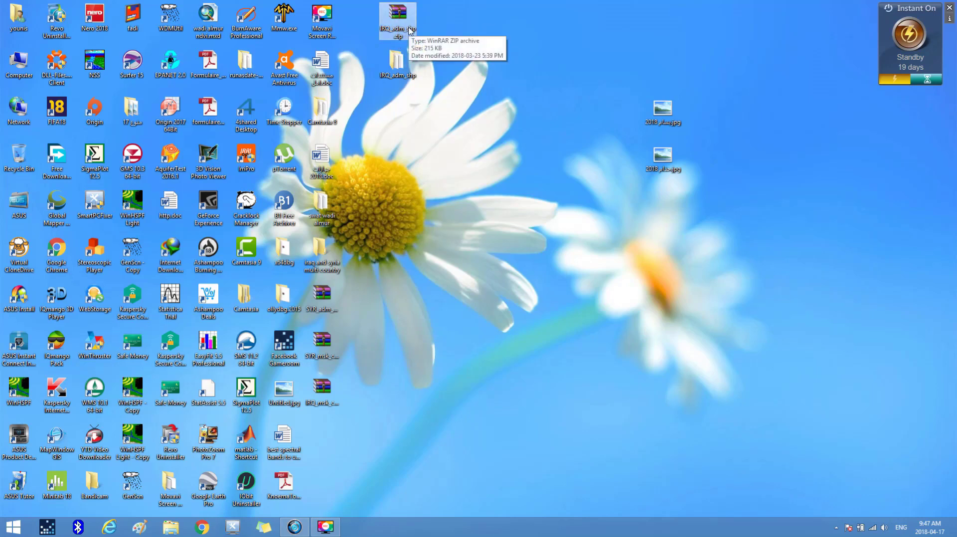
pyautogui.click(319, 293)
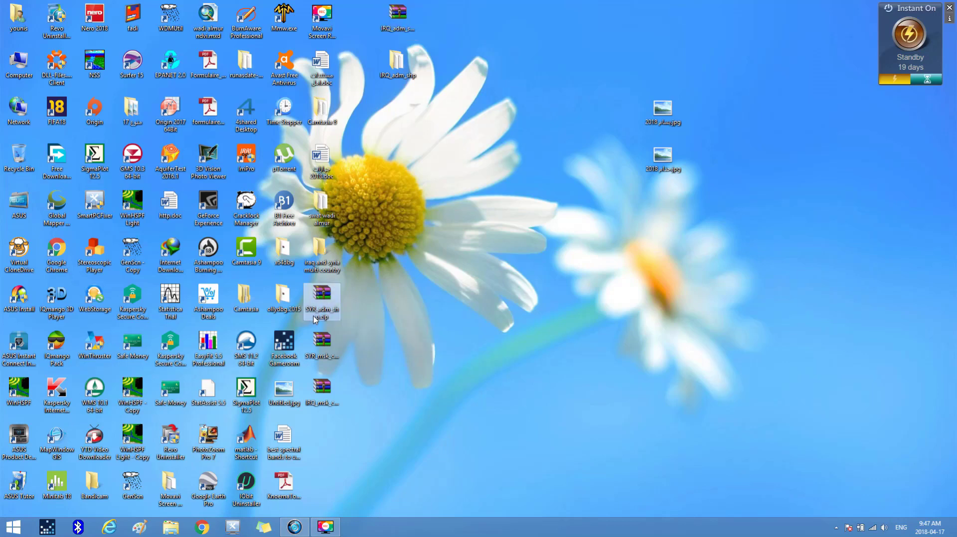
pyautogui.click(412, 281)
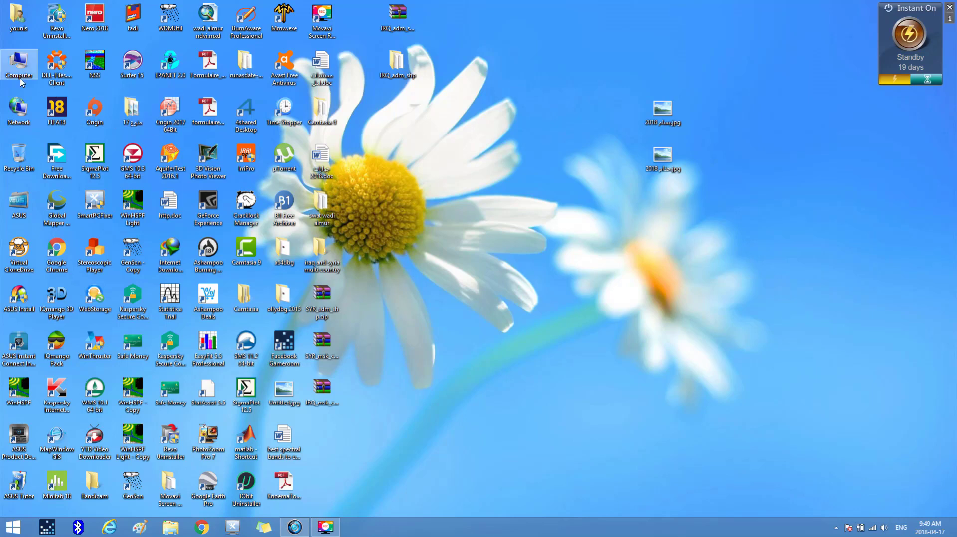
# Browse drive F: to the "soil &landuse for arcswat & other program for iraq and world" folder inside Desktop important 4
pyautogui.doubleClick(19, 63)
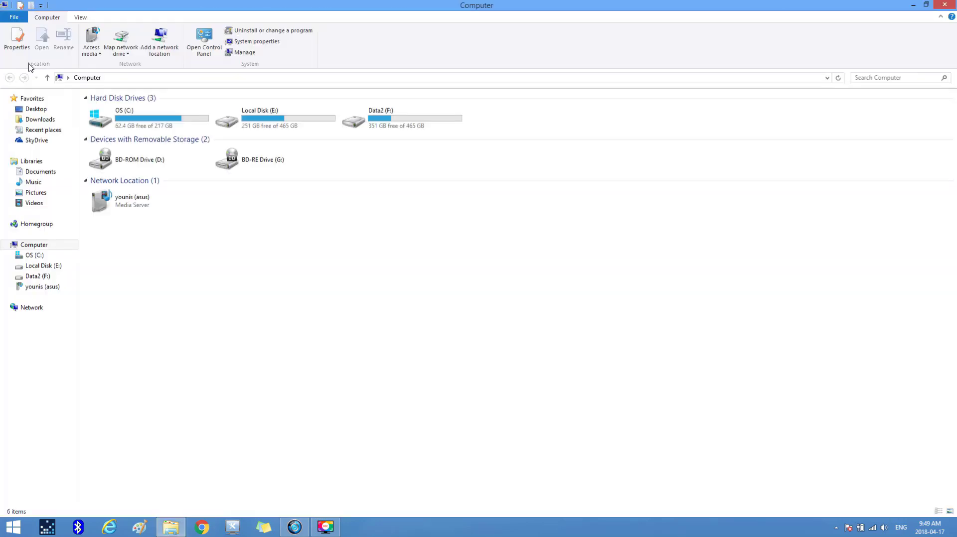
pyautogui.doubleClick(348, 128)
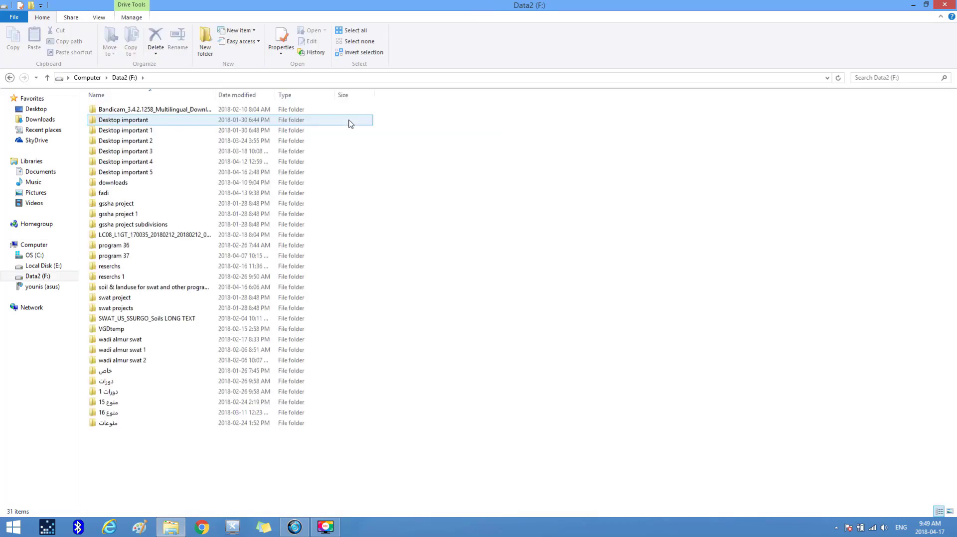
pyautogui.doubleClick(132, 163)
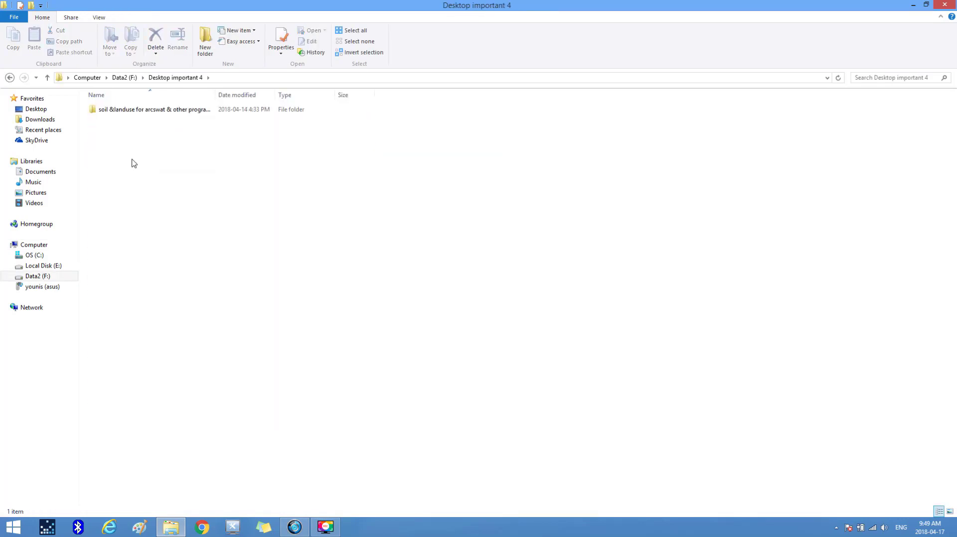
pyautogui.click(121, 110)
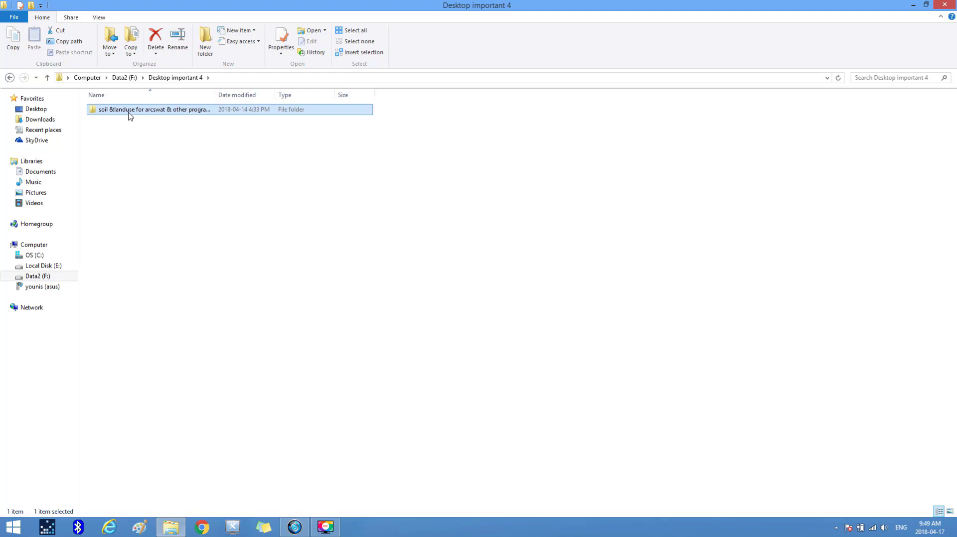
pyautogui.doubleClick(129, 110)
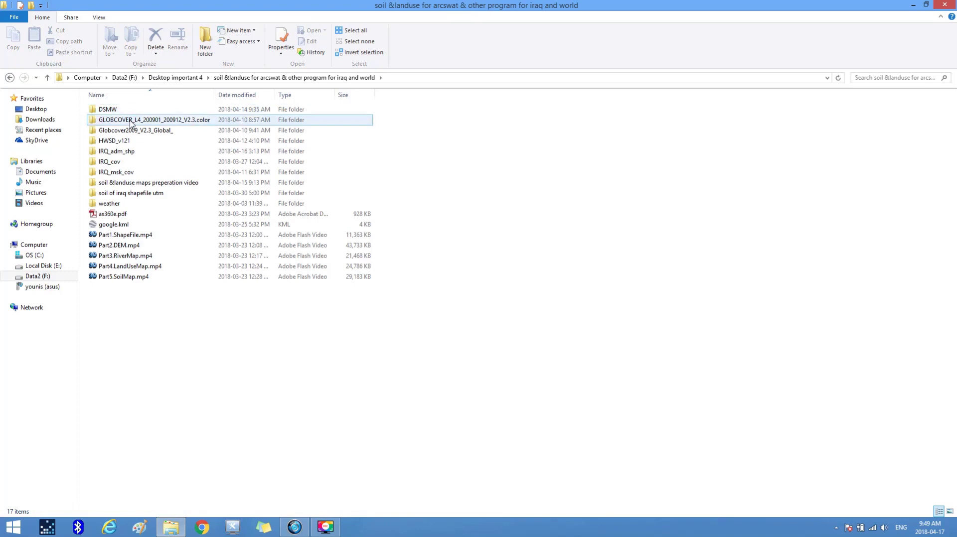
# Look through the GLOBCOVER_L4_200901_200912_V2.3.color folder for its land cover TIF file, and close the file window
pyautogui.click(131, 123)
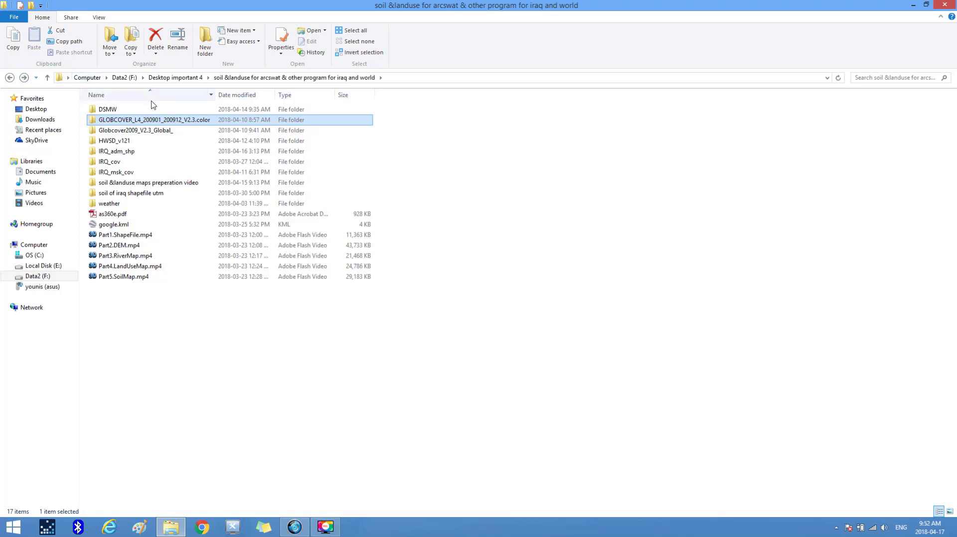
pyautogui.doubleClick(154, 122)
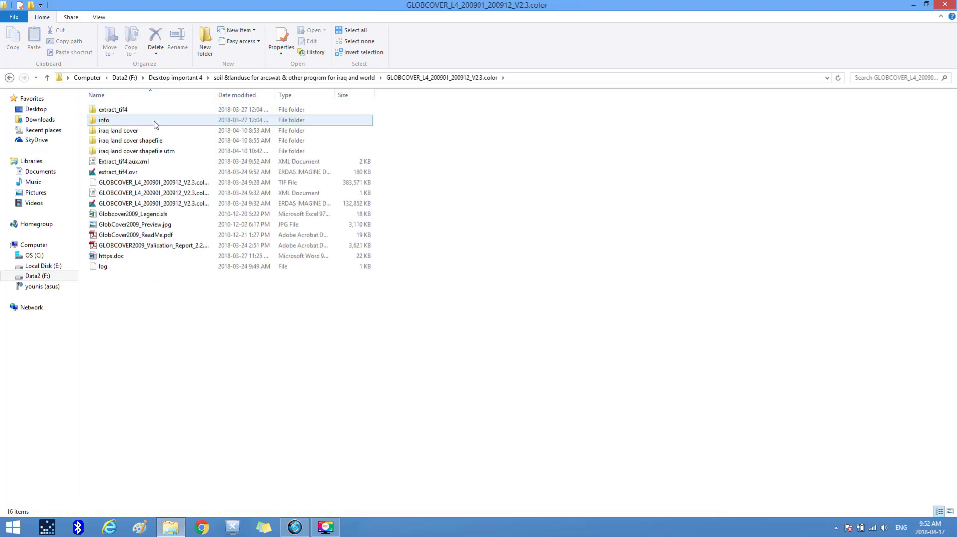
pyautogui.click(135, 185)
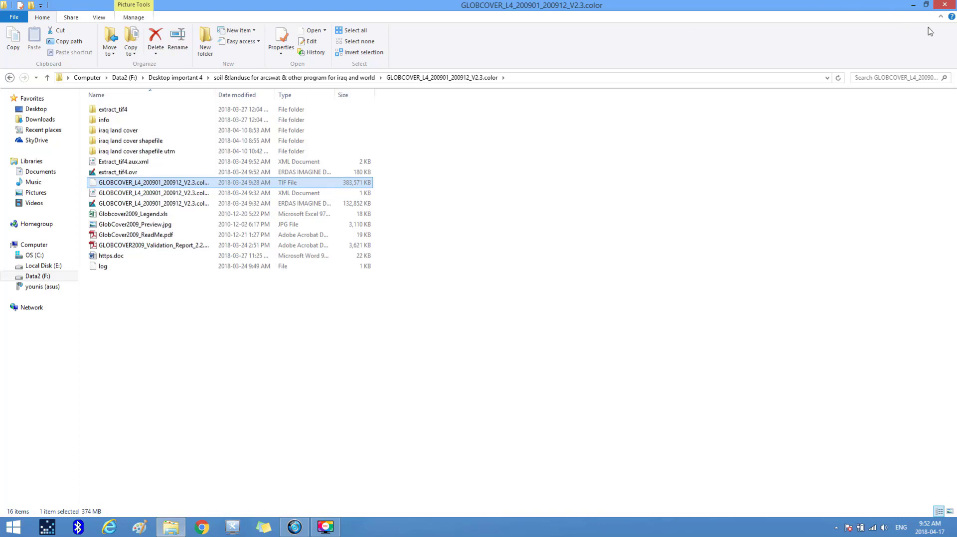
pyautogui.click(944, 6)
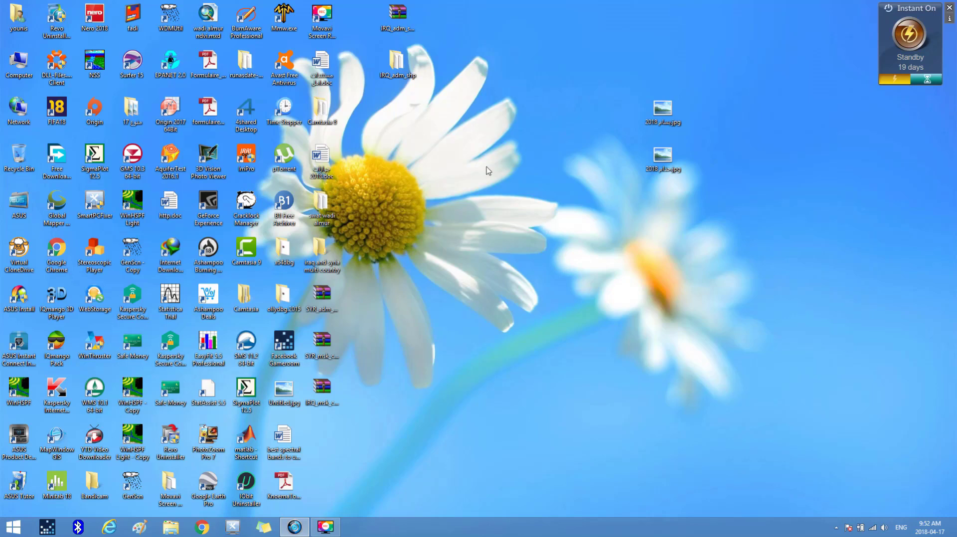
# Create a desktop folder named "iraq and syria shapefile" and place it below the IRQ_adm_shp folder
pyautogui.rightClick(480, 147)
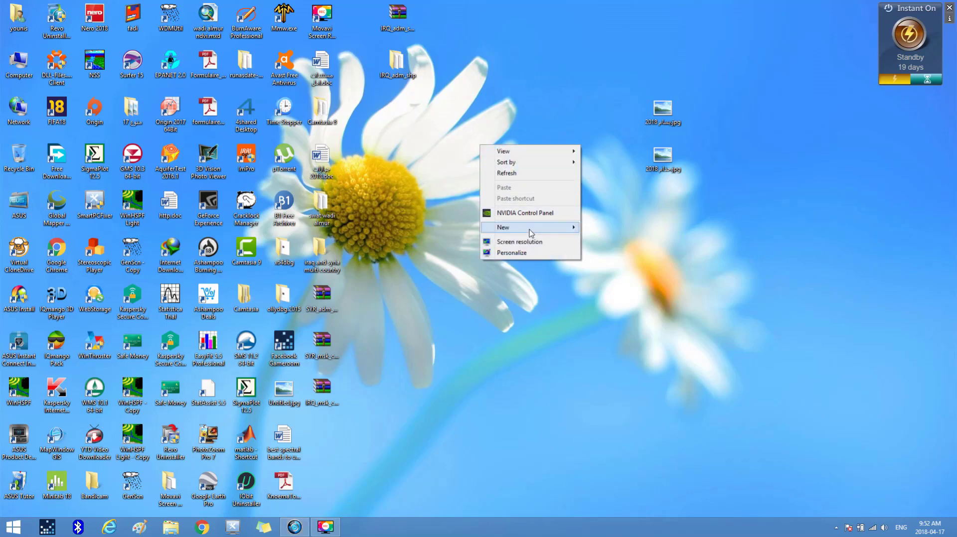
pyautogui.moveTo(531, 230)
pyautogui.click(601, 228)
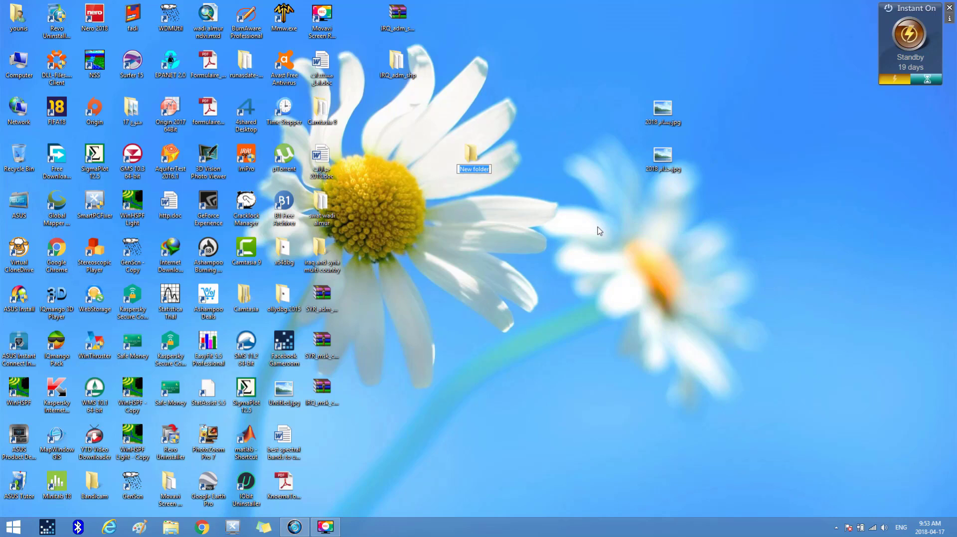
pyautogui.write('iraq and syria sha')
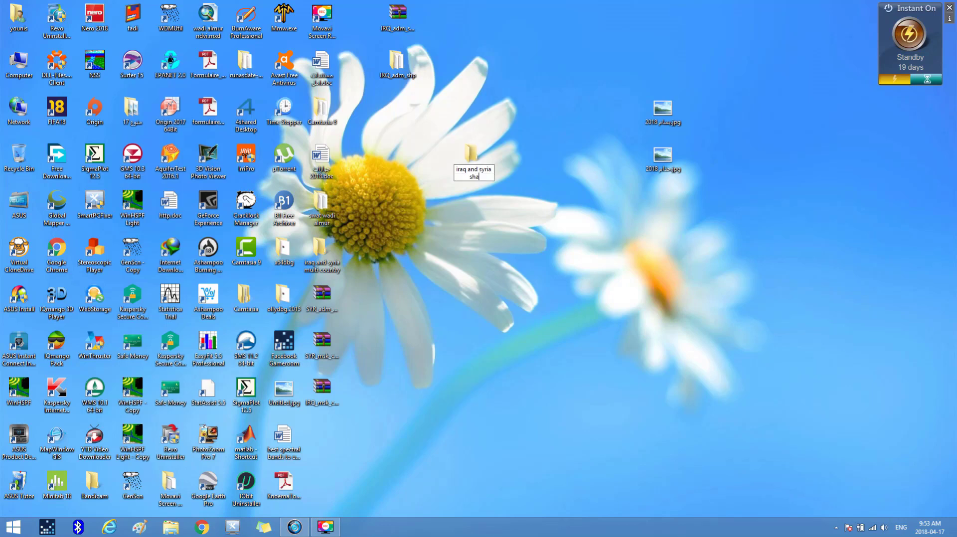
pyautogui.write('pefile')
pyautogui.press('Return')
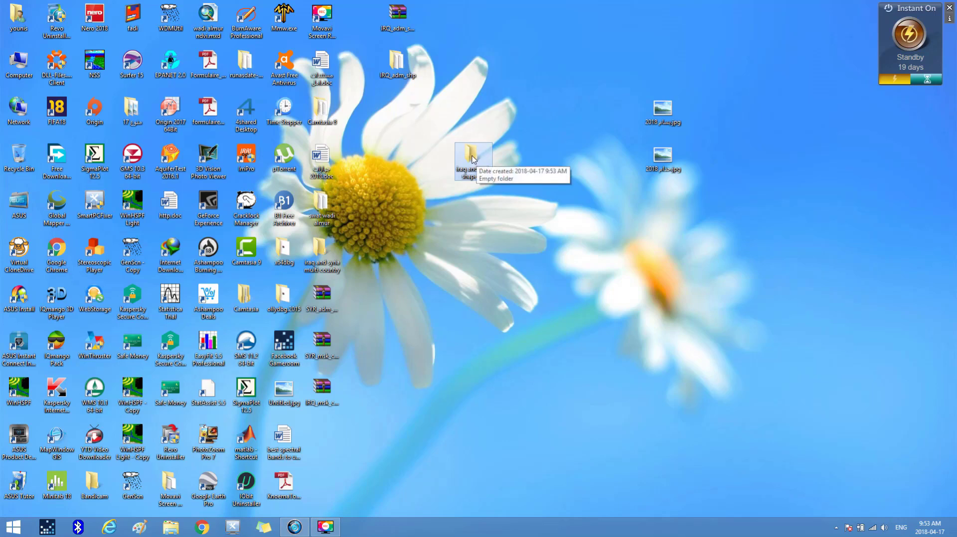
pyautogui.moveTo(477, 161); pyautogui.dragTo(400, 158)
pyautogui.click(455, 201)
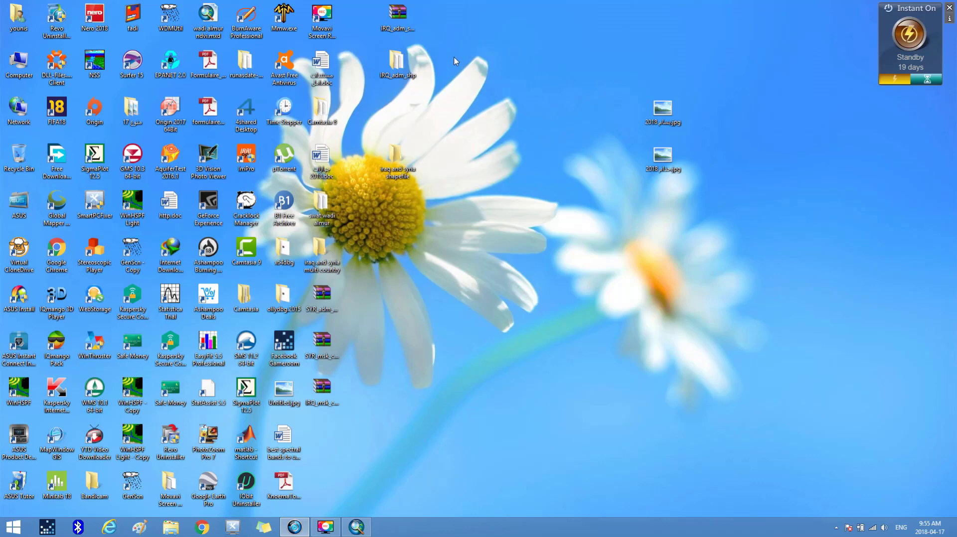
pyautogui.click(403, 21)
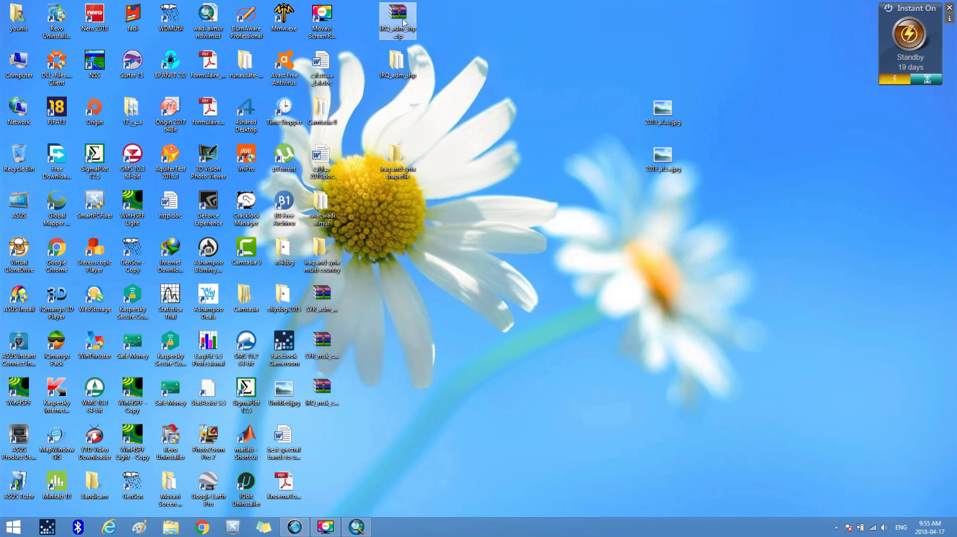
pyautogui.click(459, 161)
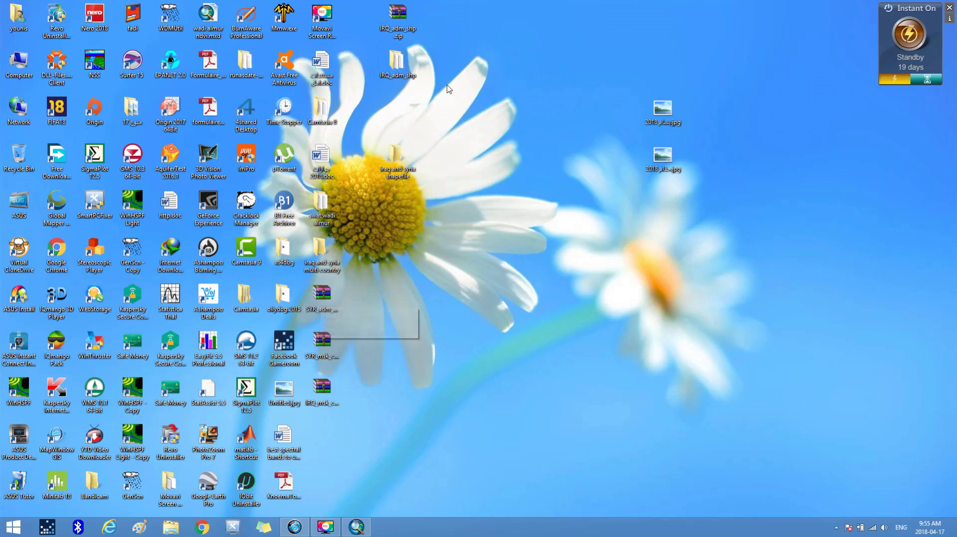
pyautogui.click(414, 25)
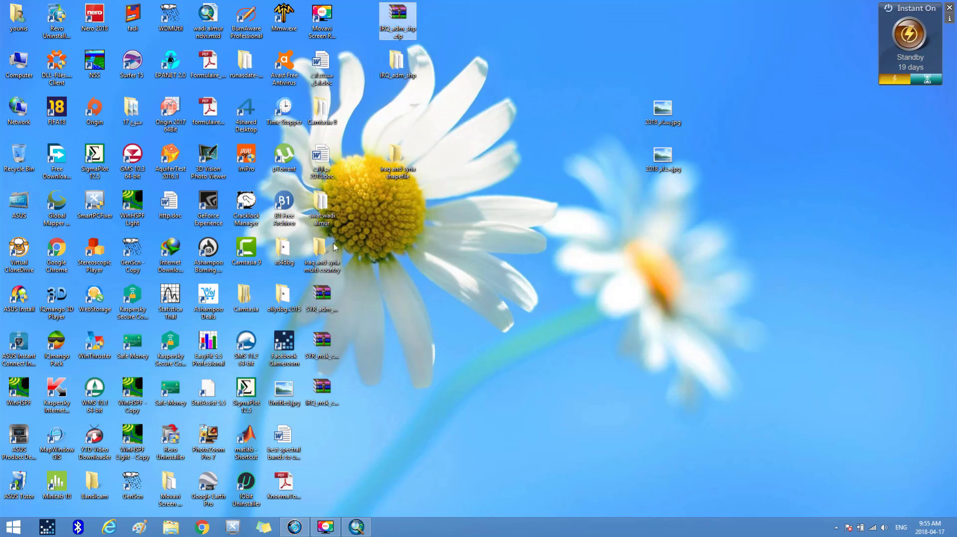
# Move SYR_adm_shp.zip beside the Iraq archive, extract it to its own SYR_adm_shp folder, and place that folder beneath the archive
pyautogui.click(326, 294)
pyautogui.moveTo(330, 291); pyautogui.dragTo(471, 19)
pyautogui.rightClick(469, 17)
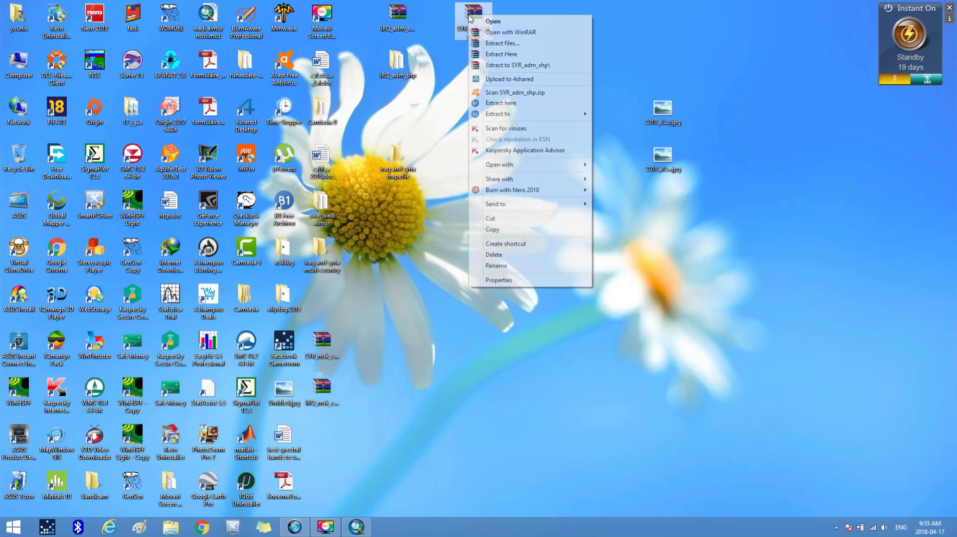
pyautogui.click(511, 65)
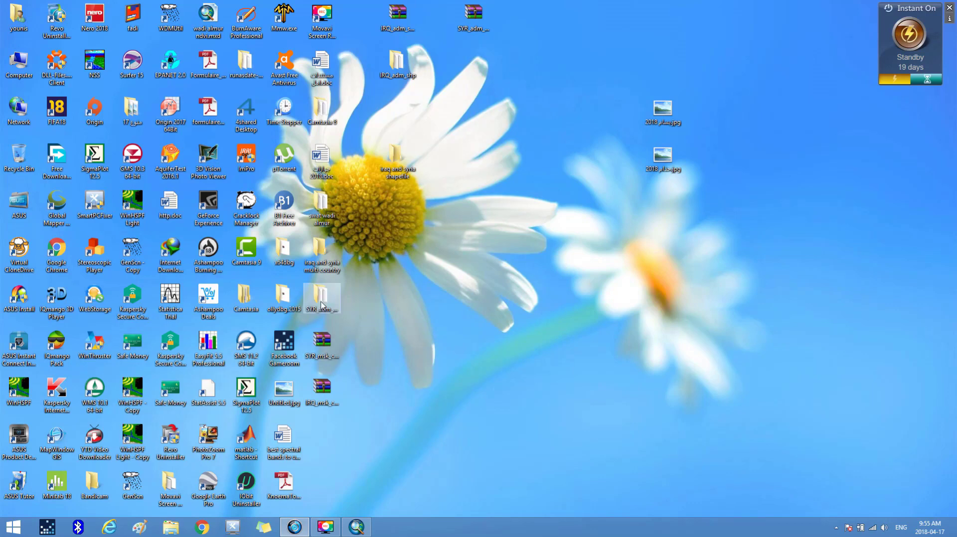
pyautogui.moveTo(322, 305); pyautogui.dragTo(473, 80)
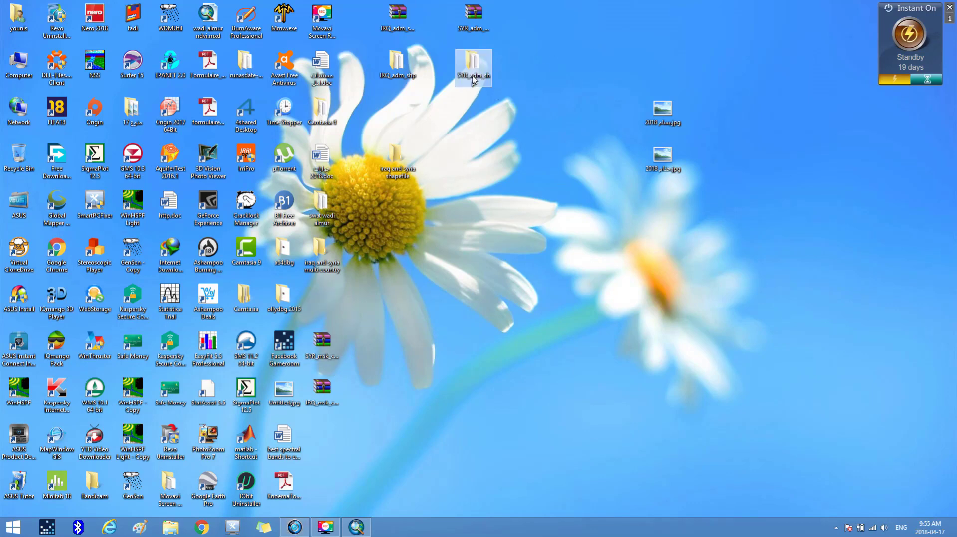
pyautogui.click(511, 82)
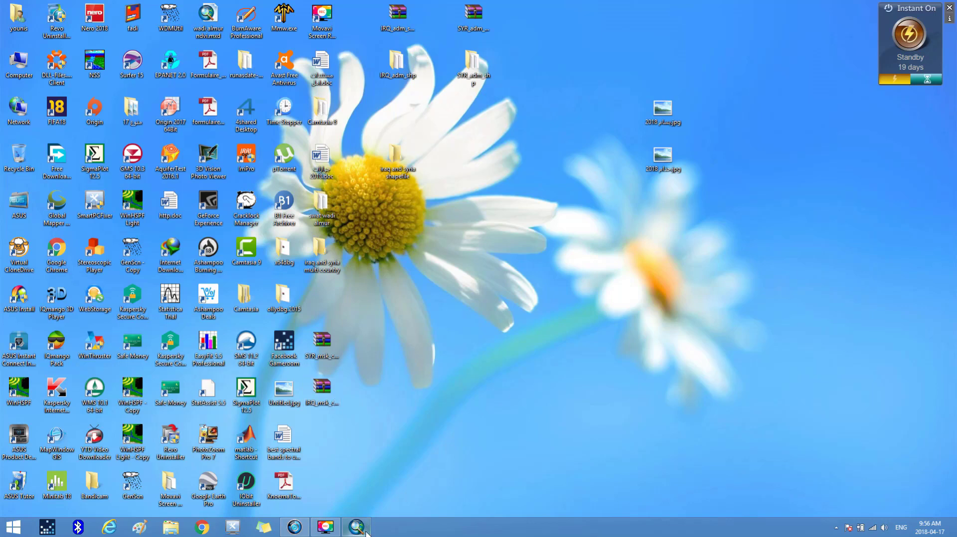
# Switch to ArcMap and open the Union tool from the Overlay toolset of the Analysis Tools
pyautogui.moveTo(363, 533)
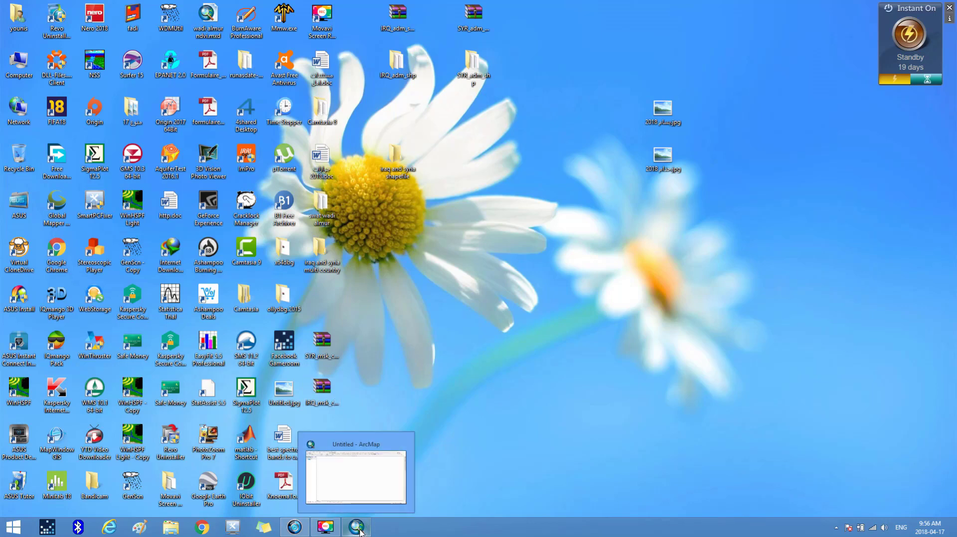
pyautogui.click(362, 532)
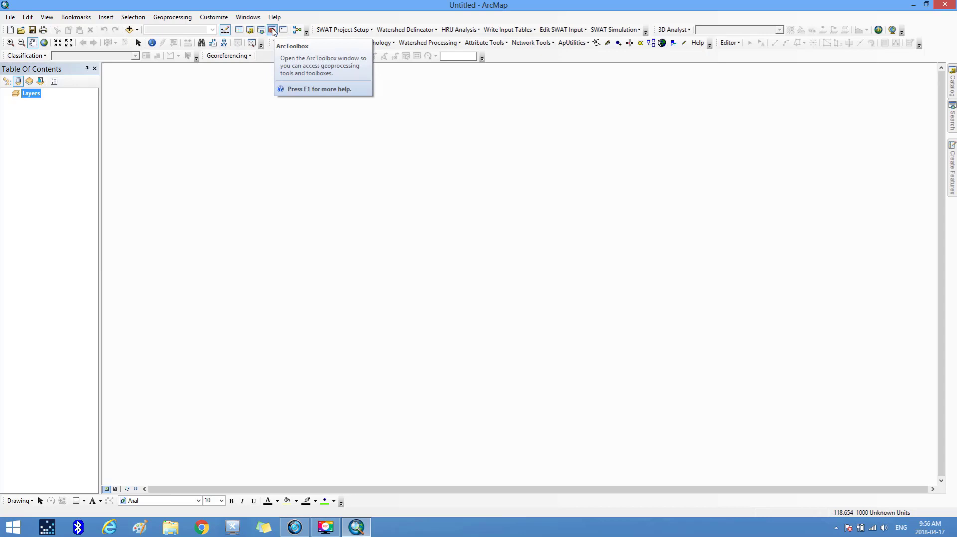
pyautogui.click(272, 31)
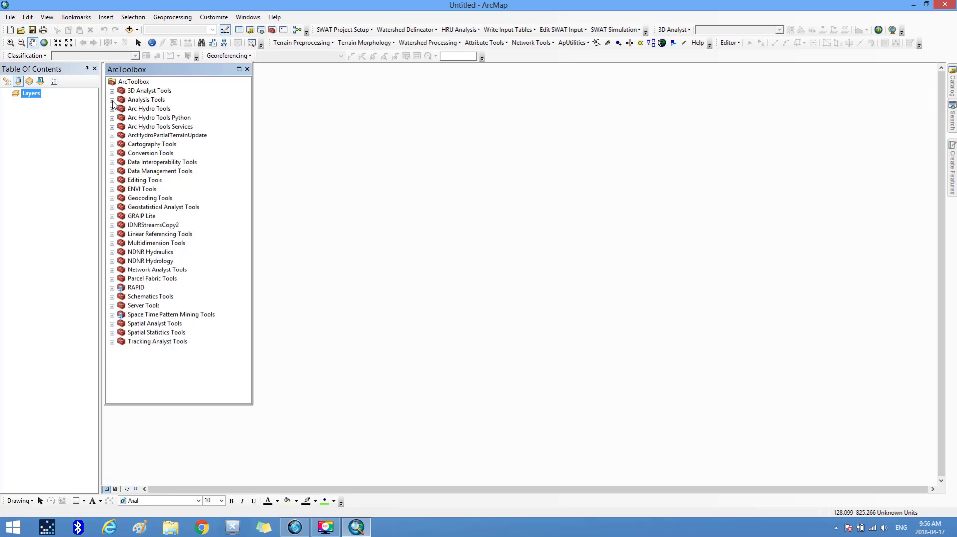
pyautogui.click(151, 101)
pyautogui.click(112, 100)
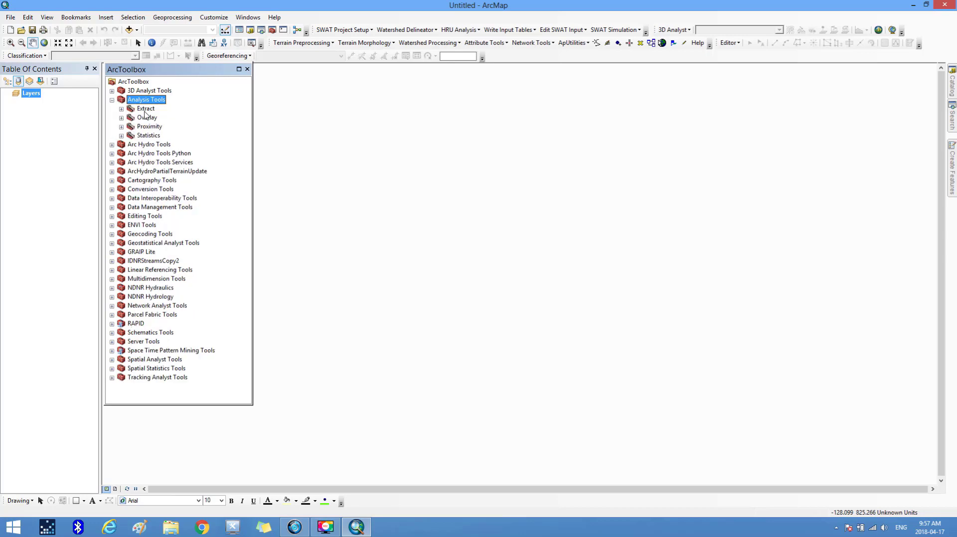
pyautogui.click(146, 119)
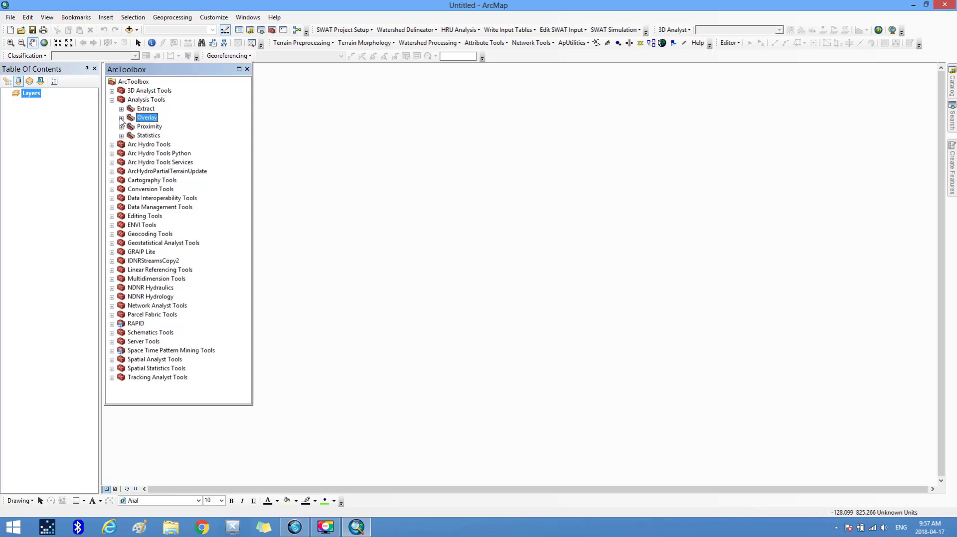
pyautogui.click(122, 119)
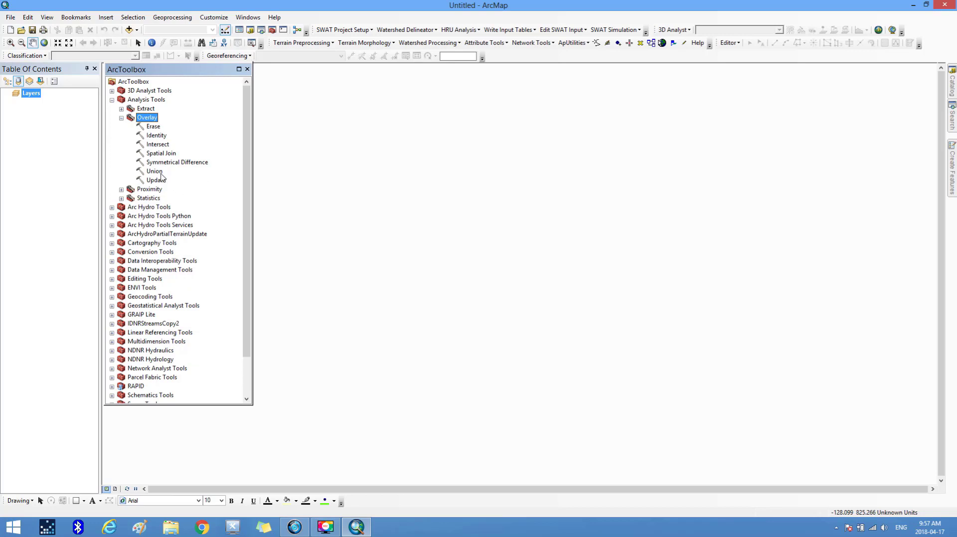
pyautogui.doubleClick(154, 171)
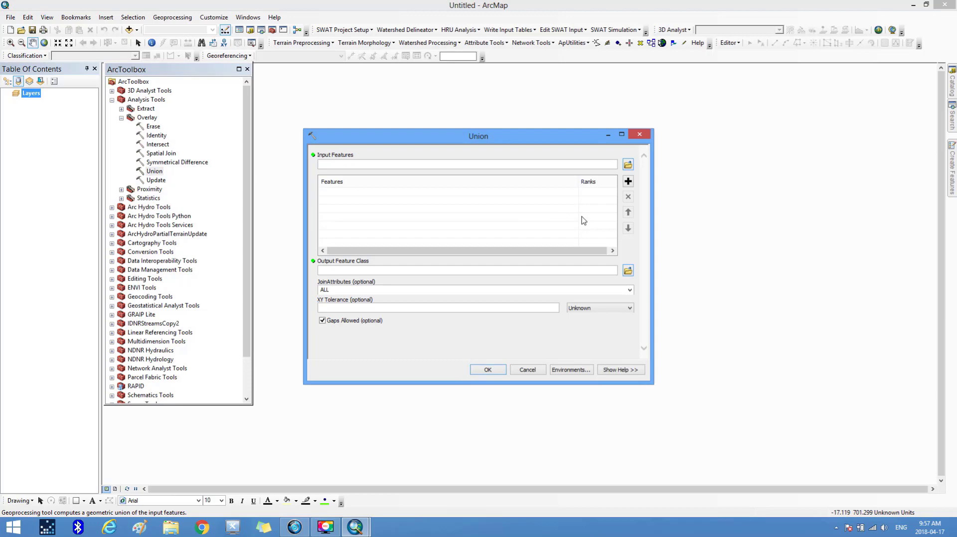
# Add IRQ_adm0.shp from the desktop's IRQ_adm_shp folder to the Union tool's input features
pyautogui.click(628, 164)
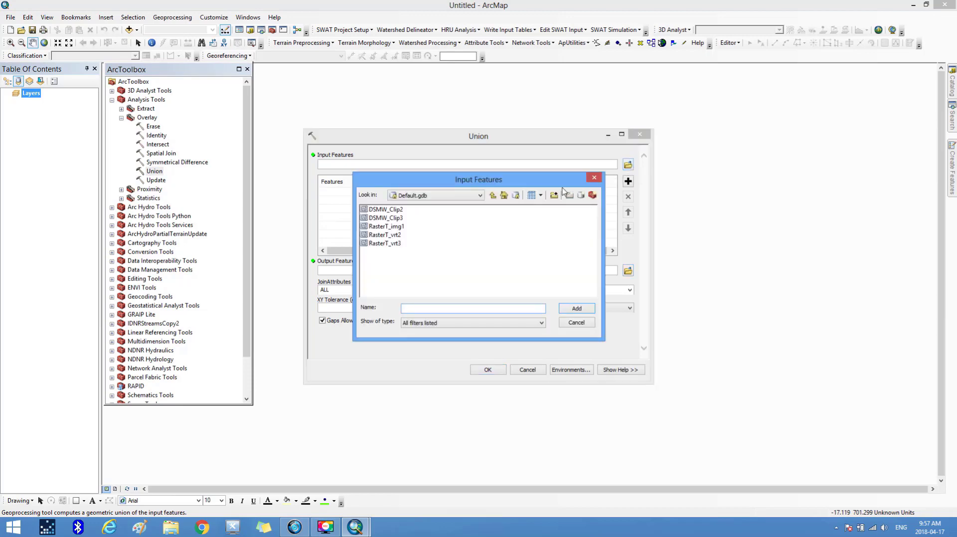
pyautogui.click(480, 195)
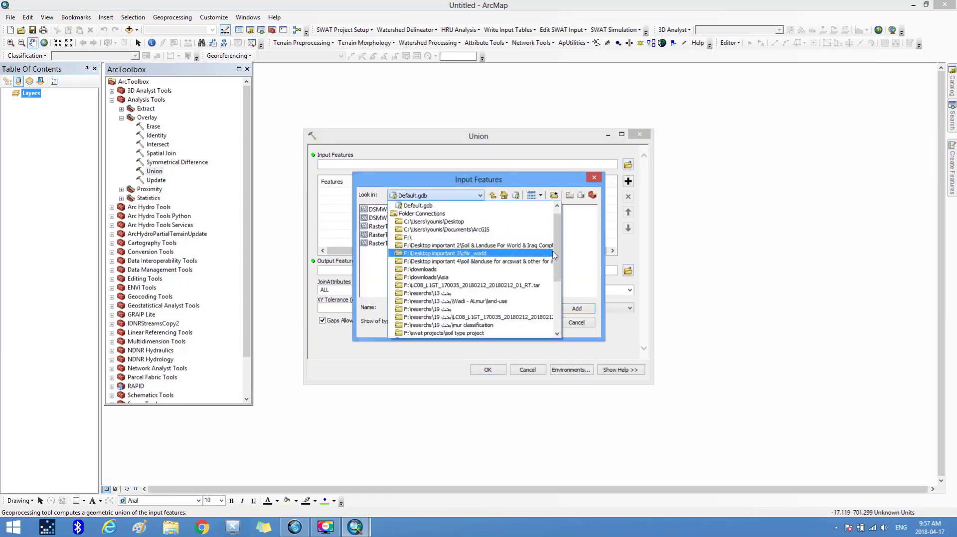
pyautogui.click(504, 244)
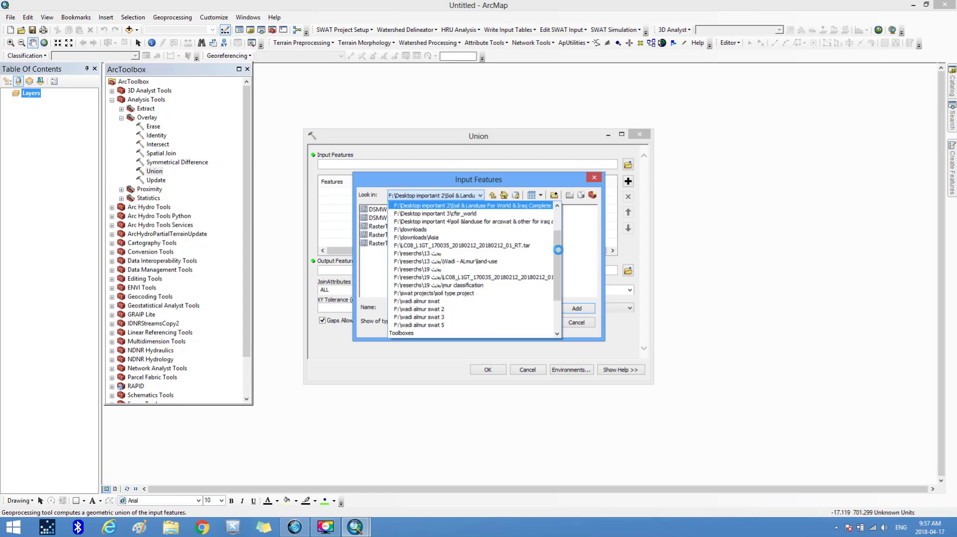
pyautogui.click(480, 196)
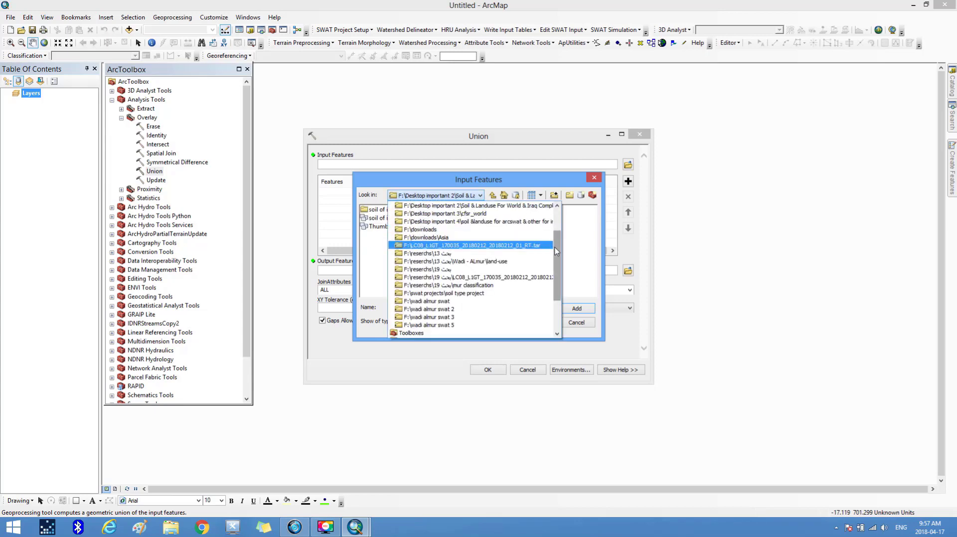
pyautogui.moveTo(557, 249); pyautogui.dragTo(558, 211)
pyautogui.click(448, 222)
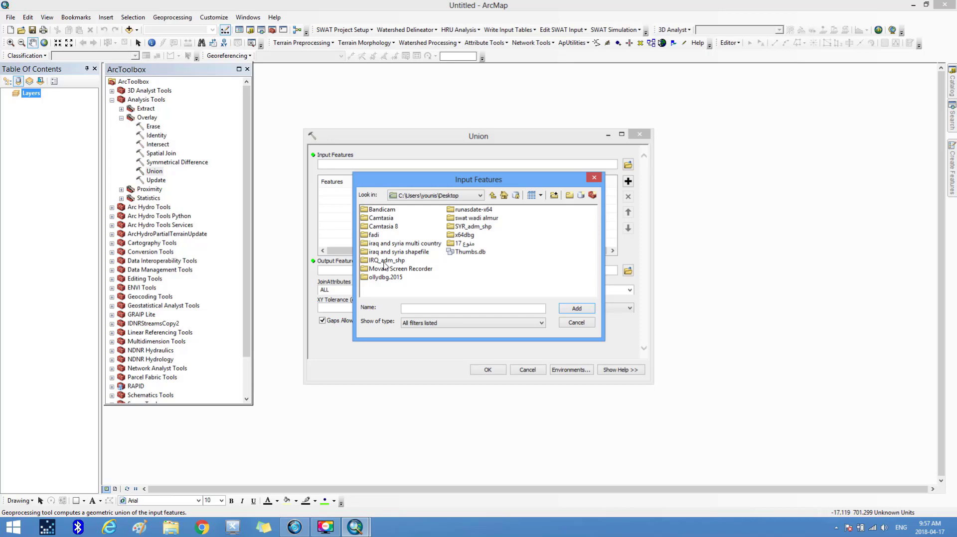
pyautogui.doubleClick(384, 261)
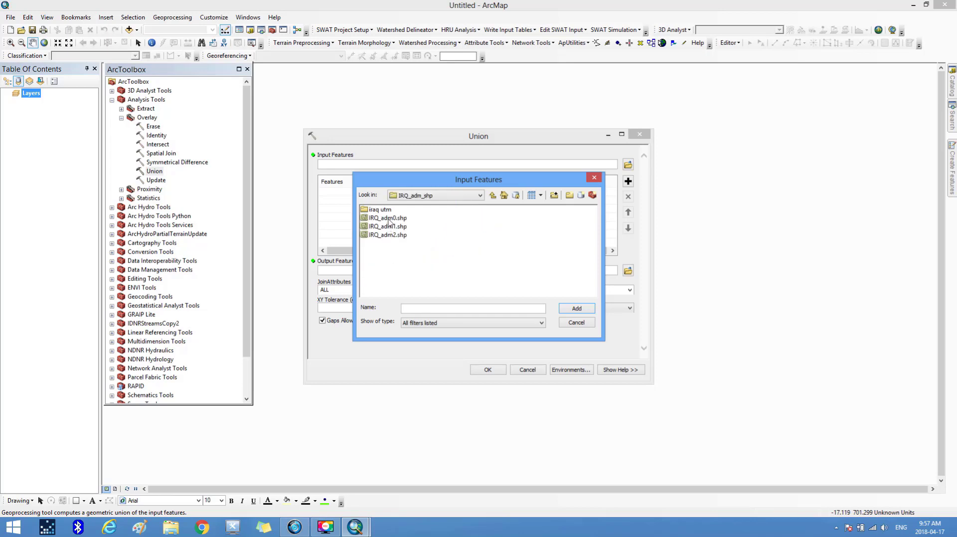
pyautogui.click(389, 220)
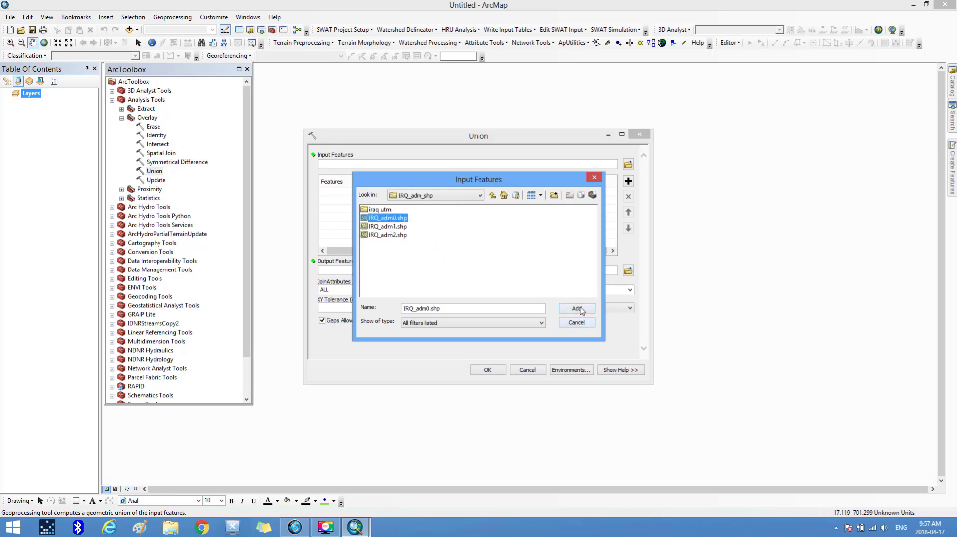
pyautogui.click(579, 309)
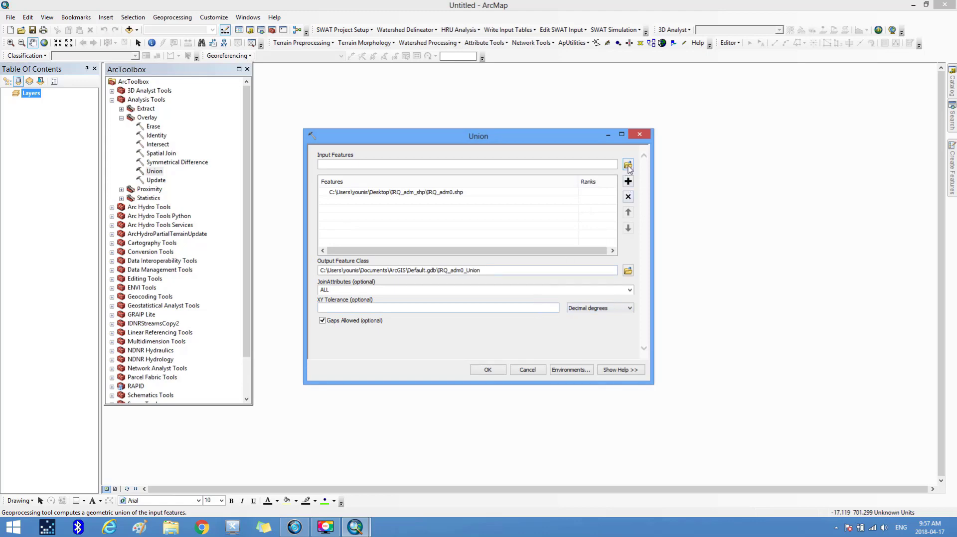
# Add SYR_adm0.shp from the desktop's SYR_adm_shp folder as the second Union input feature
pyautogui.click(628, 164)
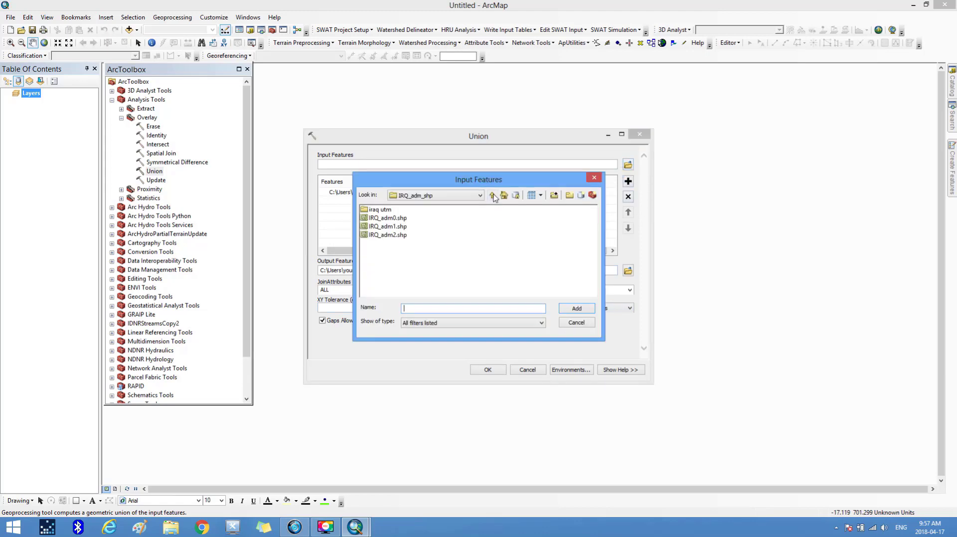
pyautogui.click(494, 196)
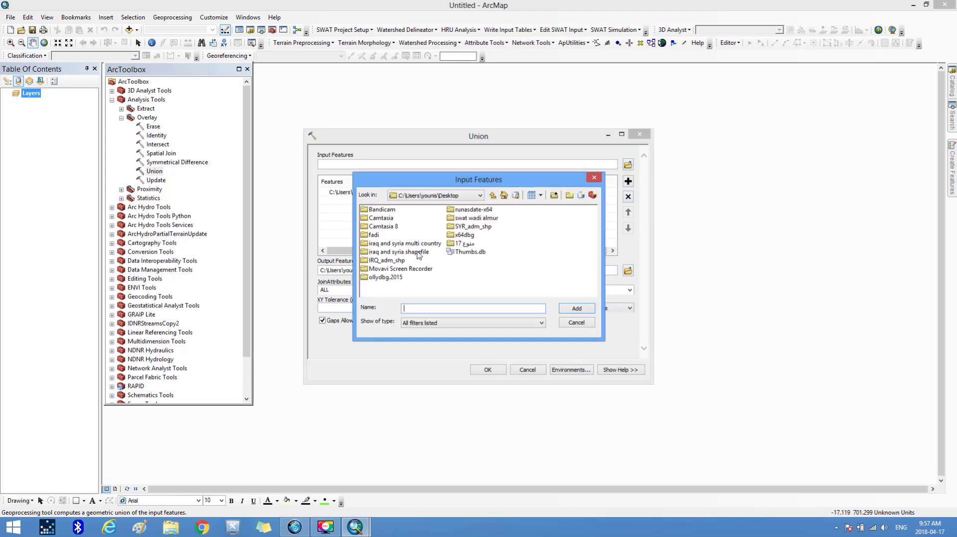
pyautogui.doubleClick(477, 227)
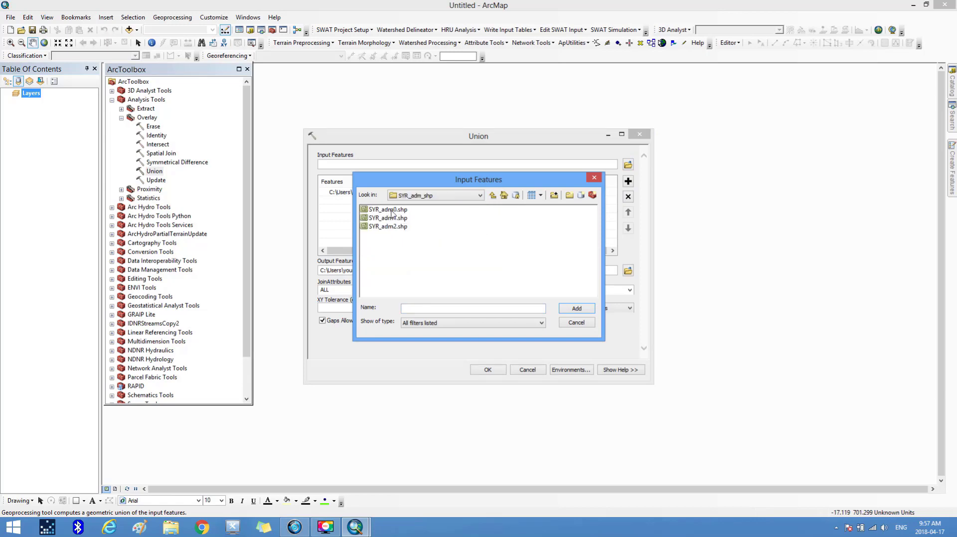
pyautogui.click(392, 210)
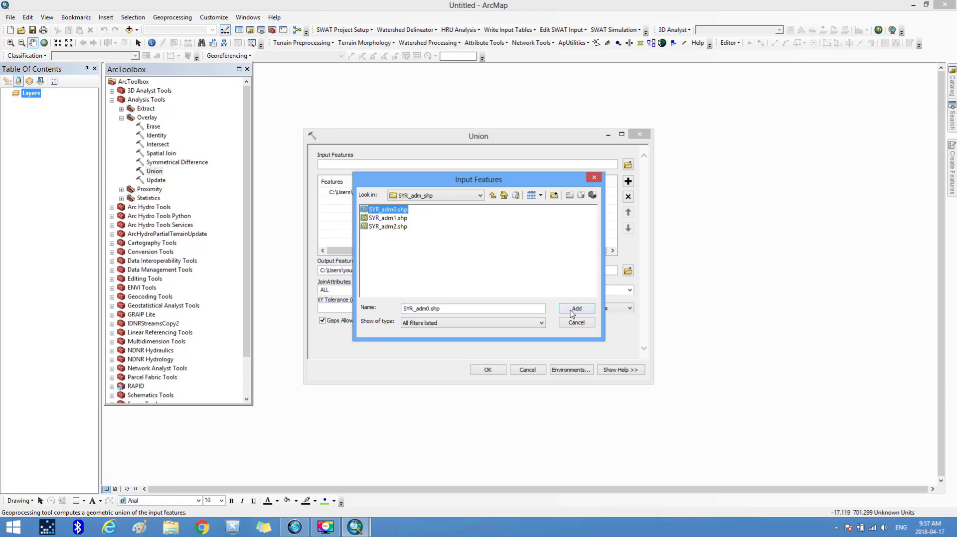
pyautogui.click(572, 313)
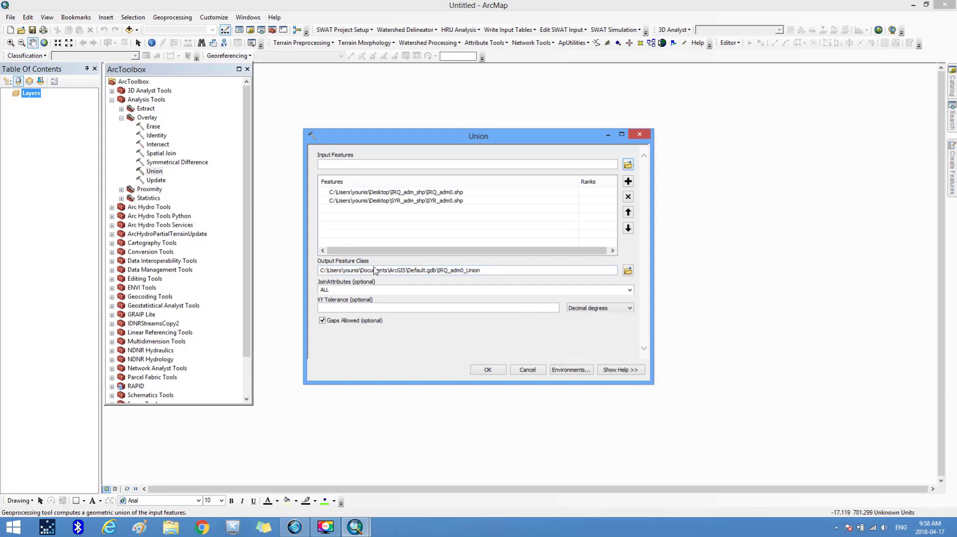
# Set the Union output to iraq_syria_shp_union in the desktop folder "iraq and syria shapefile" and run the tool
pyautogui.click(628, 271)
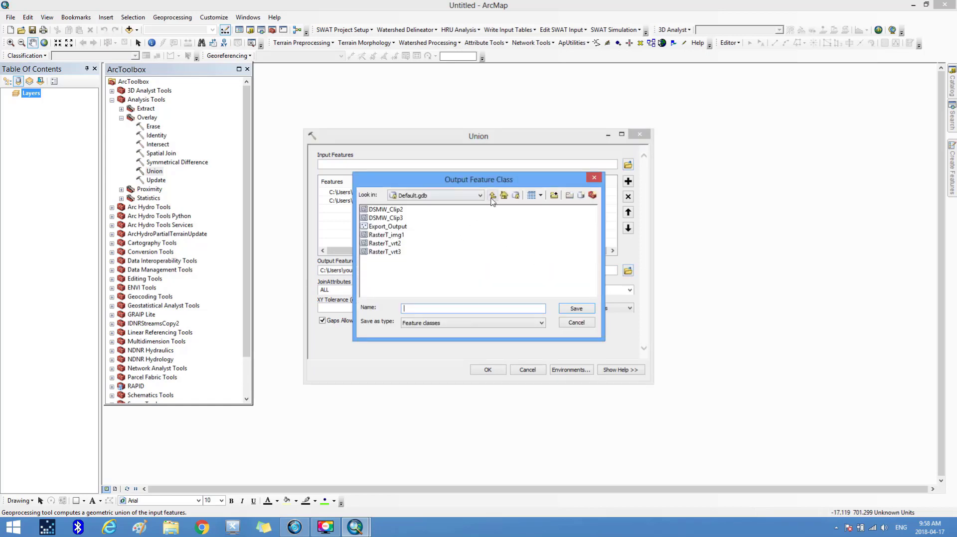
pyautogui.click(492, 197)
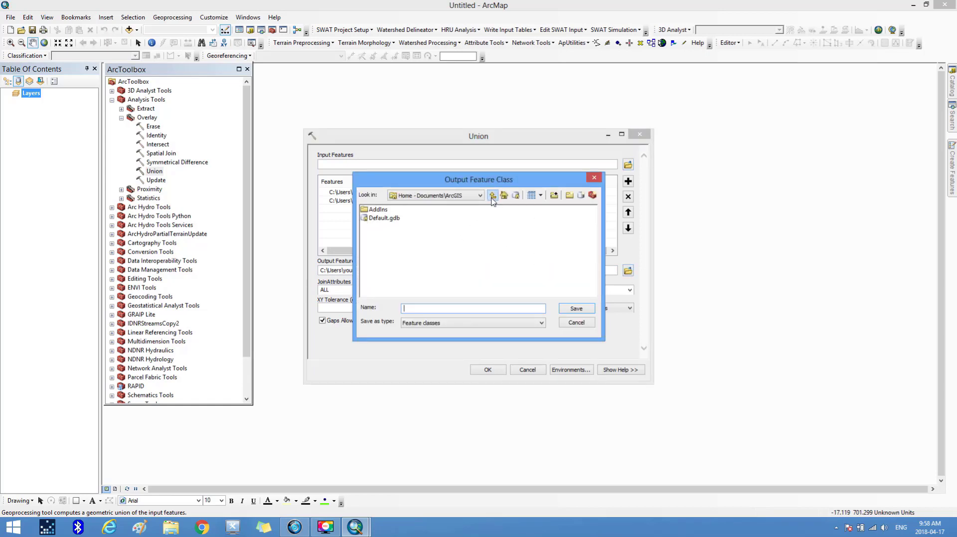
pyautogui.click(492, 196)
pyautogui.click(480, 195)
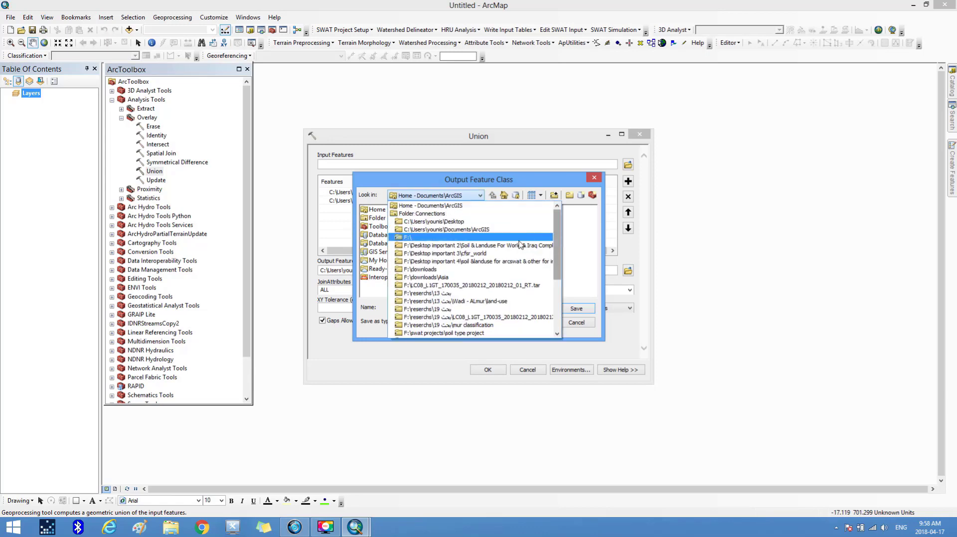
pyautogui.click(457, 222)
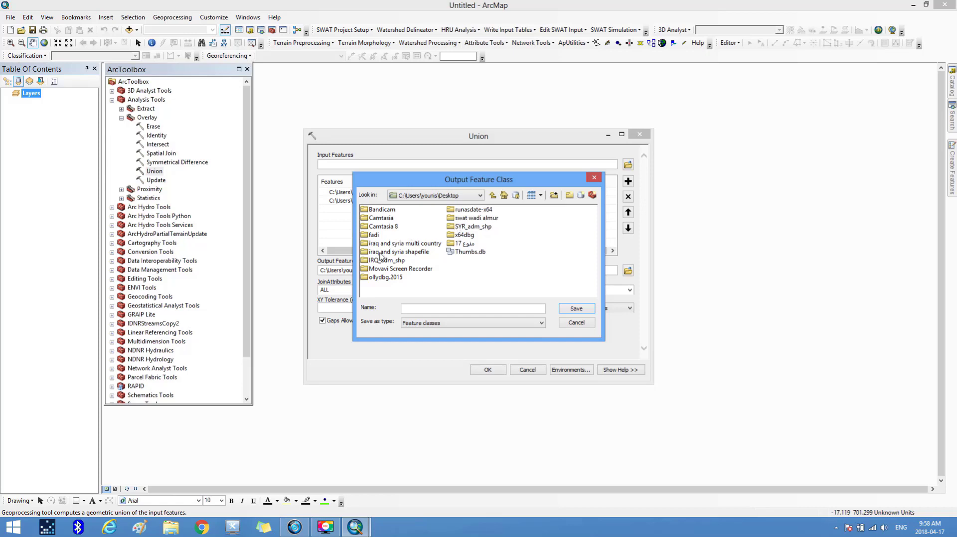
pyautogui.doubleClick(381, 254)
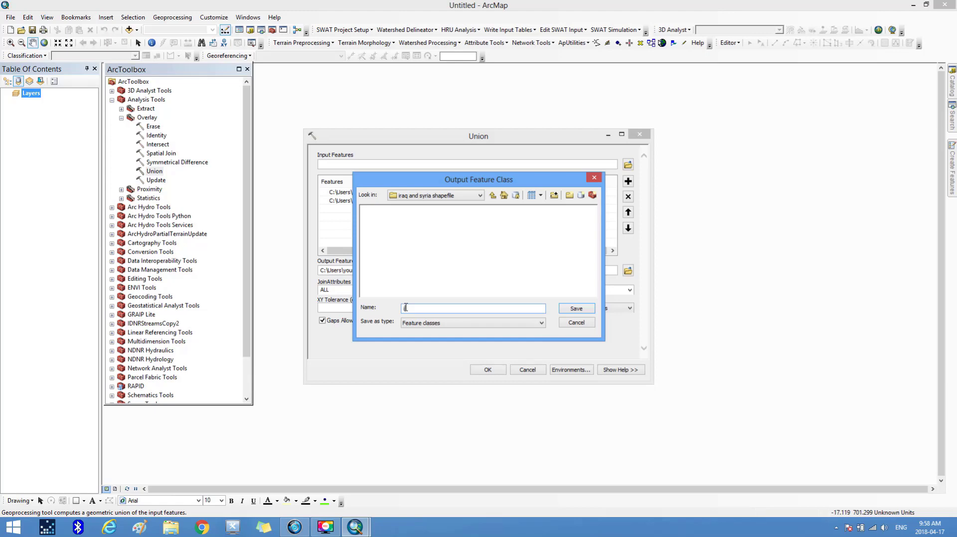
pyautogui.write('iraq')
pyautogui.write('_syria')
pyautogui.write('_shp_union')
pyautogui.click(576, 309)
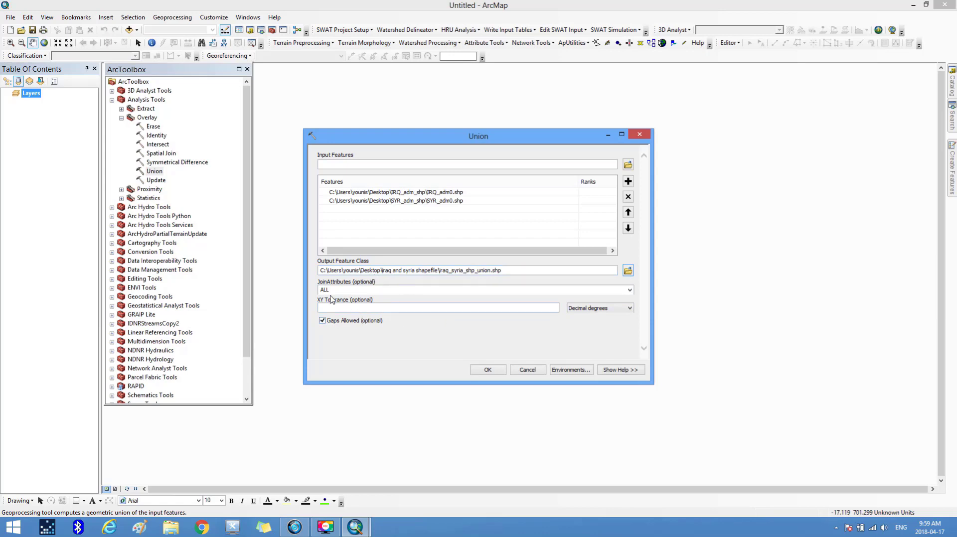
pyautogui.click(489, 370)
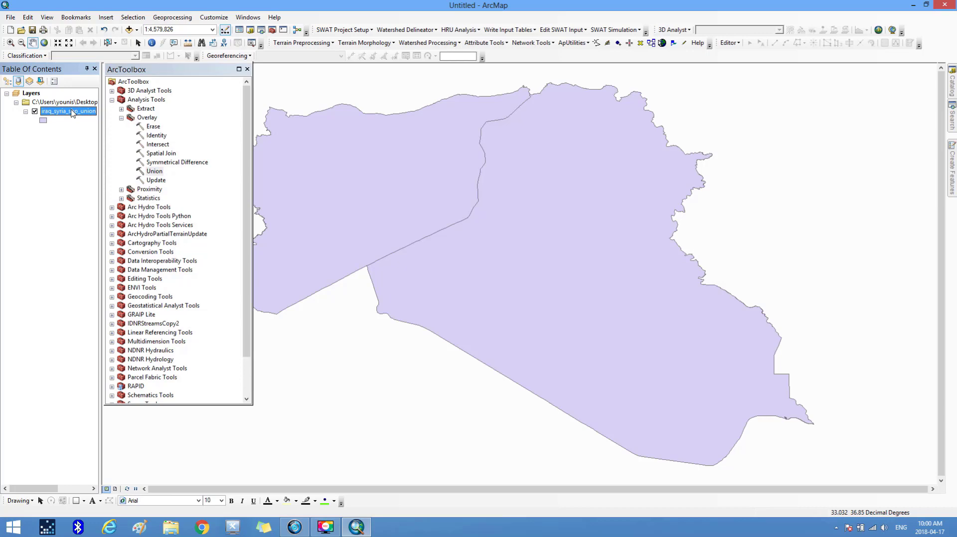
# Examine the Iraq and Syria records across the attribute table of the iraq_syria_shp_union layer, and close the table
pyautogui.rightClick(71, 110)
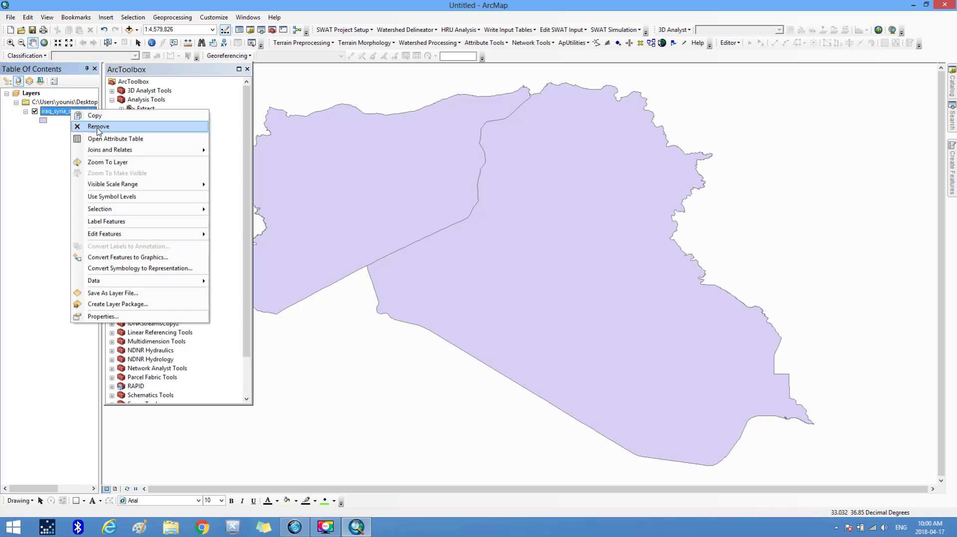
pyautogui.click(105, 140)
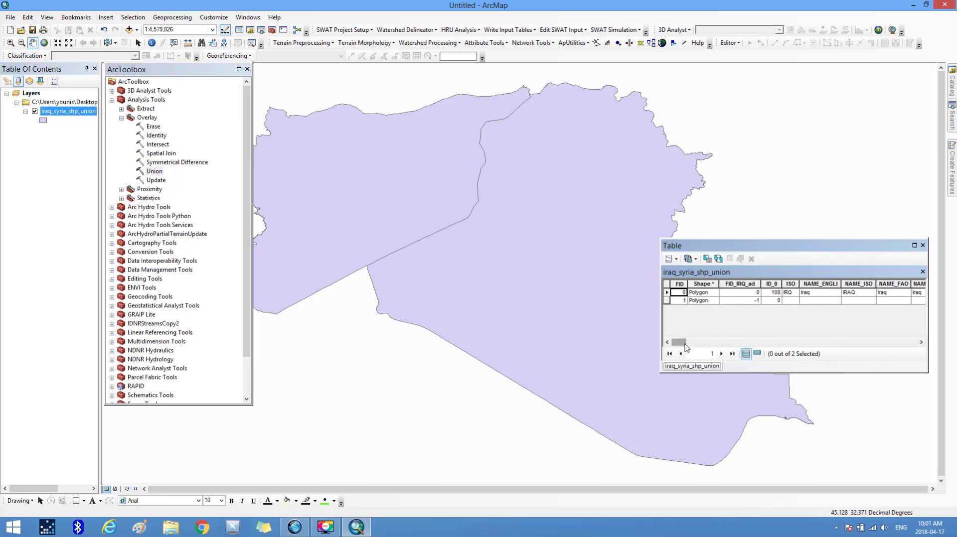
pyautogui.moveTo(686, 344); pyautogui.dragTo(828, 345)
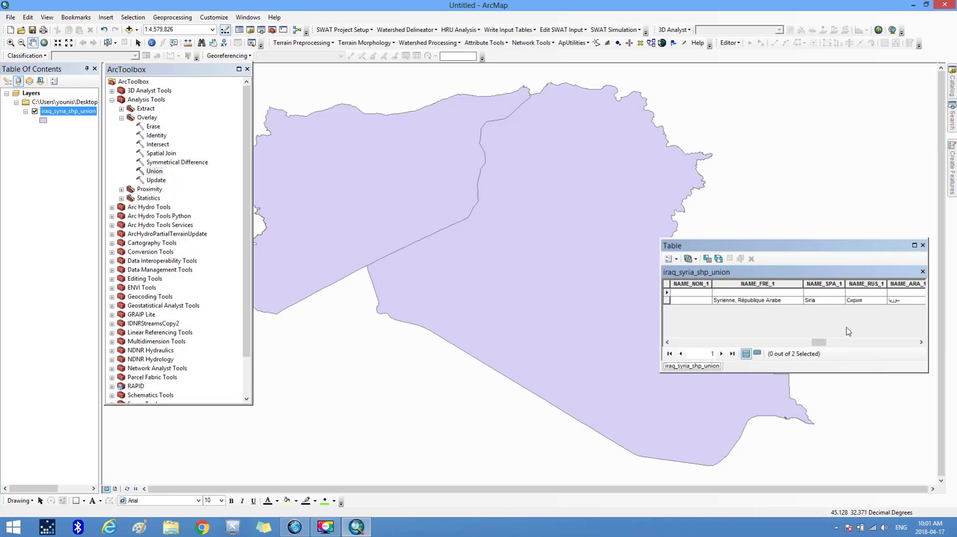
pyautogui.moveTo(822, 345); pyautogui.dragTo(675, 365)
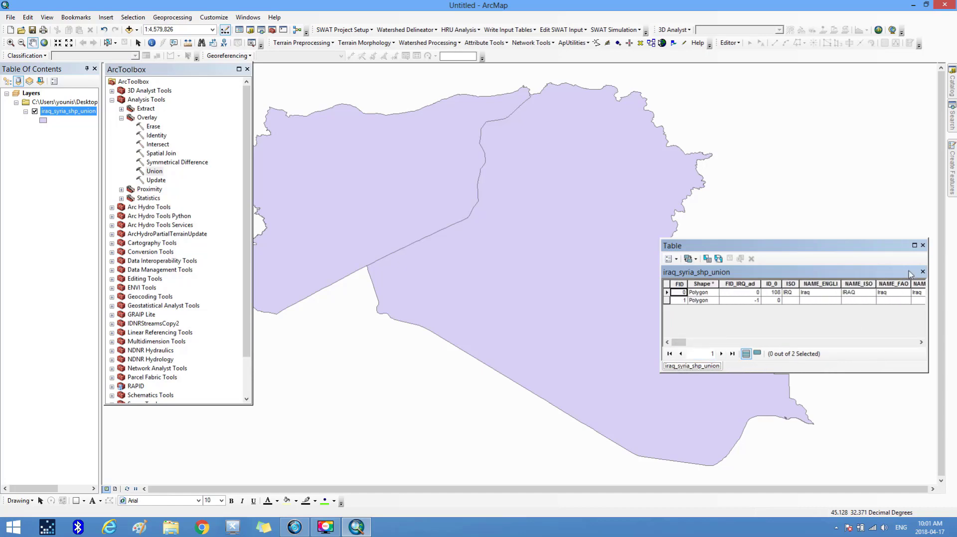
pyautogui.click(923, 245)
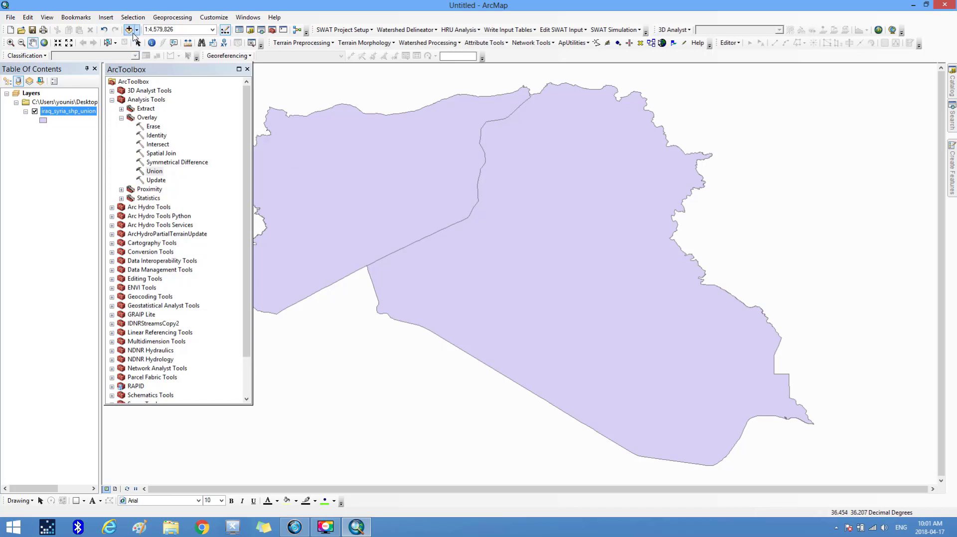
# Add GLOBCOVER_L4_200901_200912_V2.3.color.tif to the map from the soil and land use folder inside F:\Desktop important 4
pyautogui.click(133, 34)
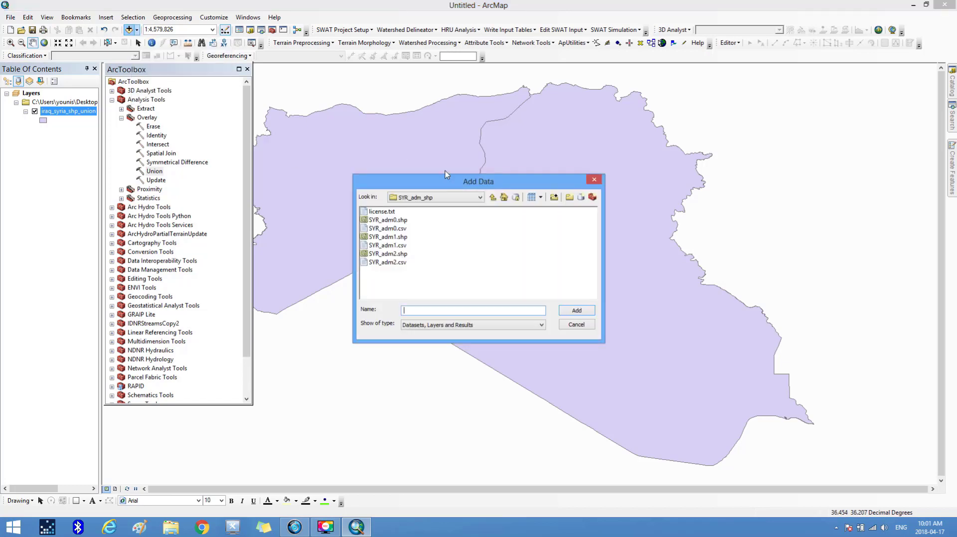
pyautogui.click(480, 198)
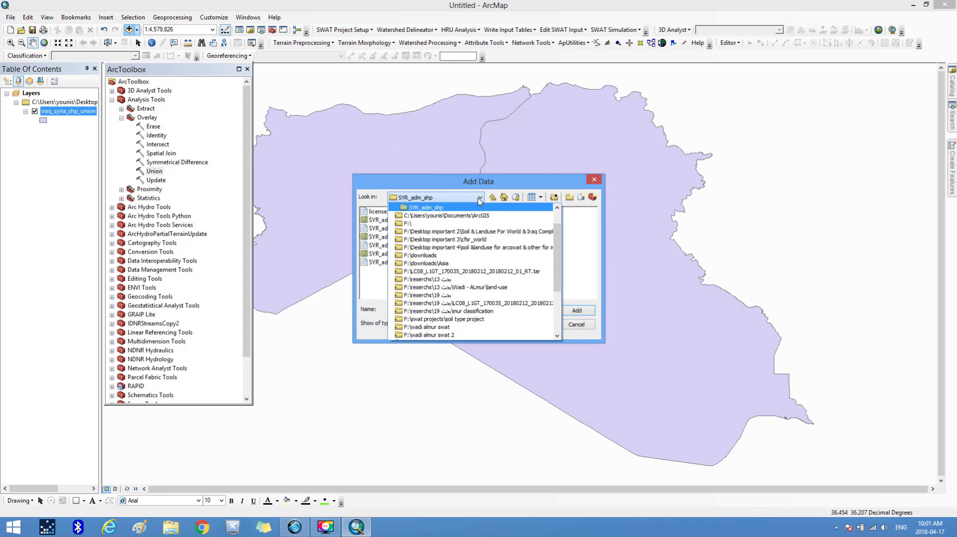
pyautogui.click(408, 223)
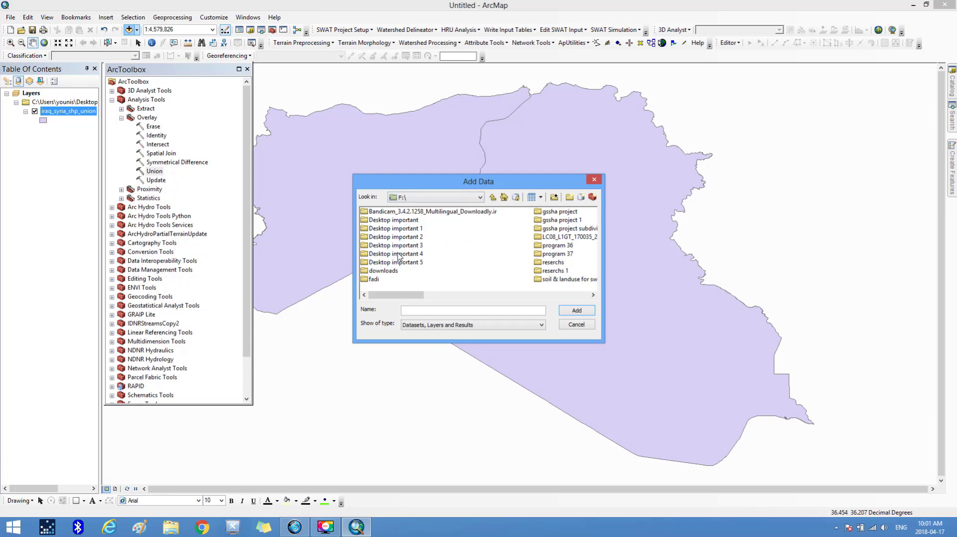
pyautogui.doubleClick(398, 255)
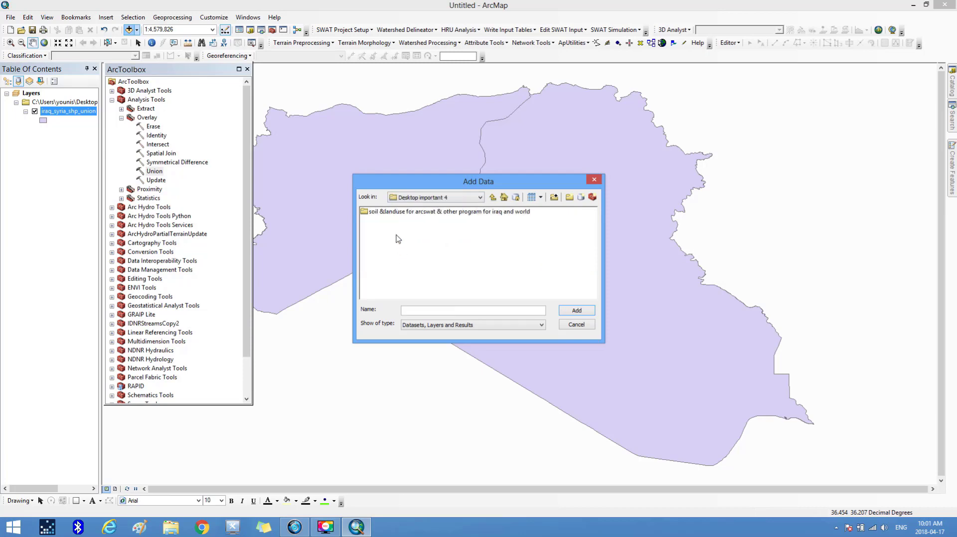
pyautogui.click(386, 213)
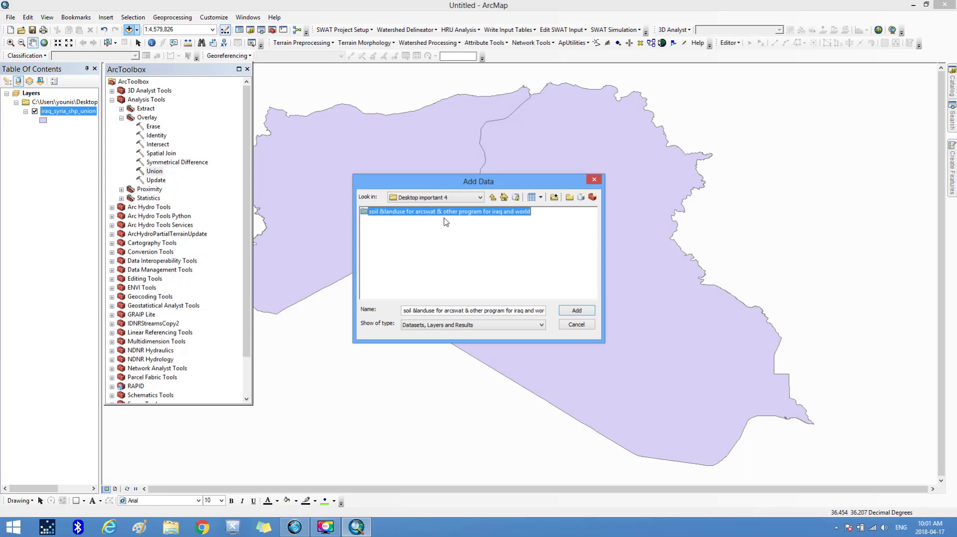
pyautogui.doubleClick(486, 215)
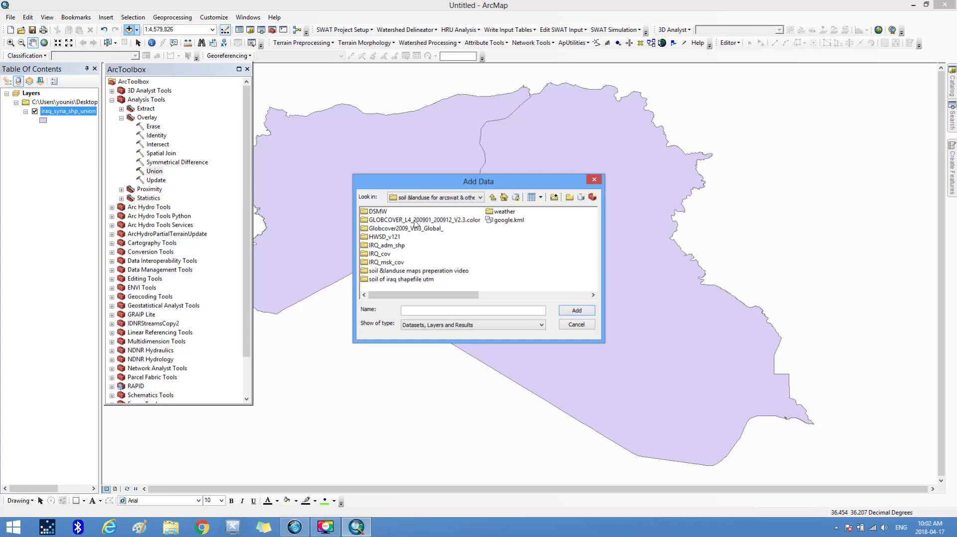
pyautogui.click(402, 222)
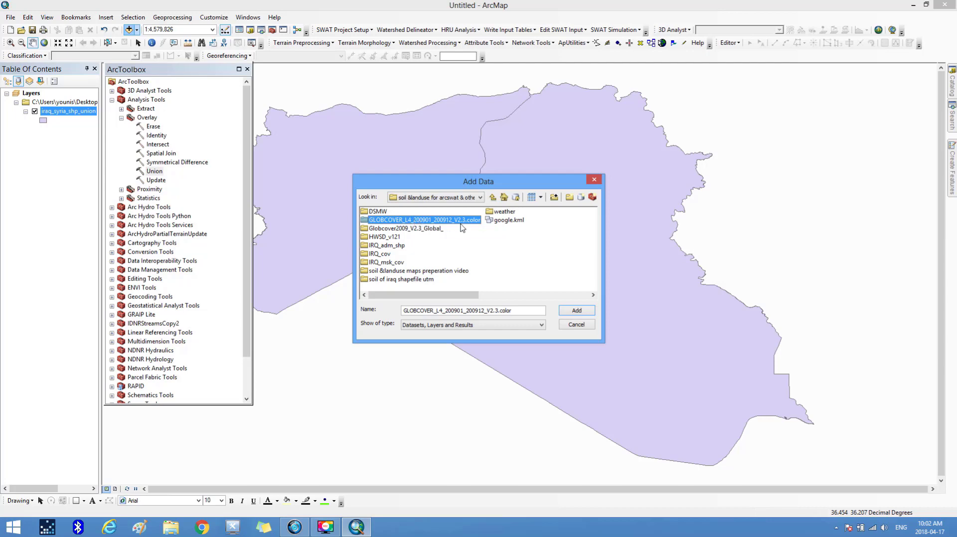
pyautogui.doubleClick(459, 220)
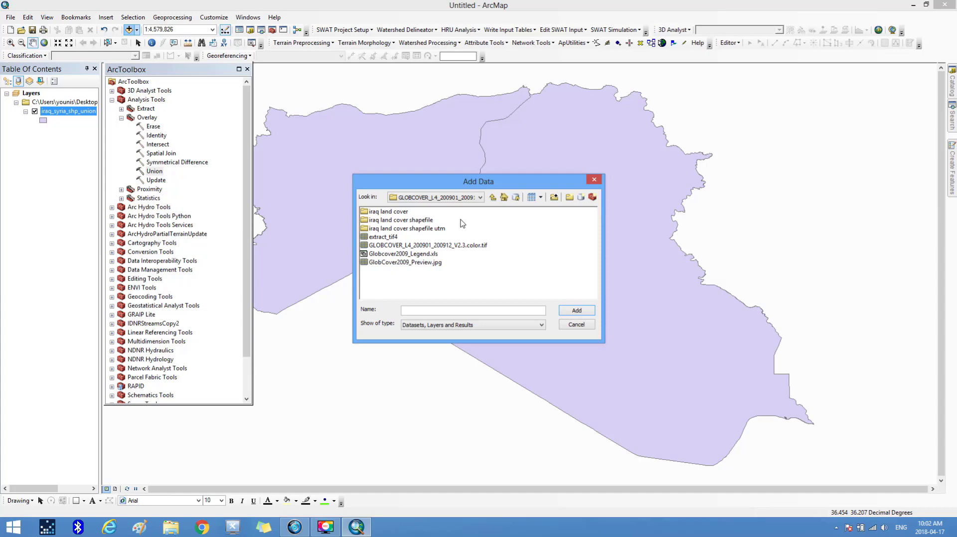
pyautogui.click(395, 246)
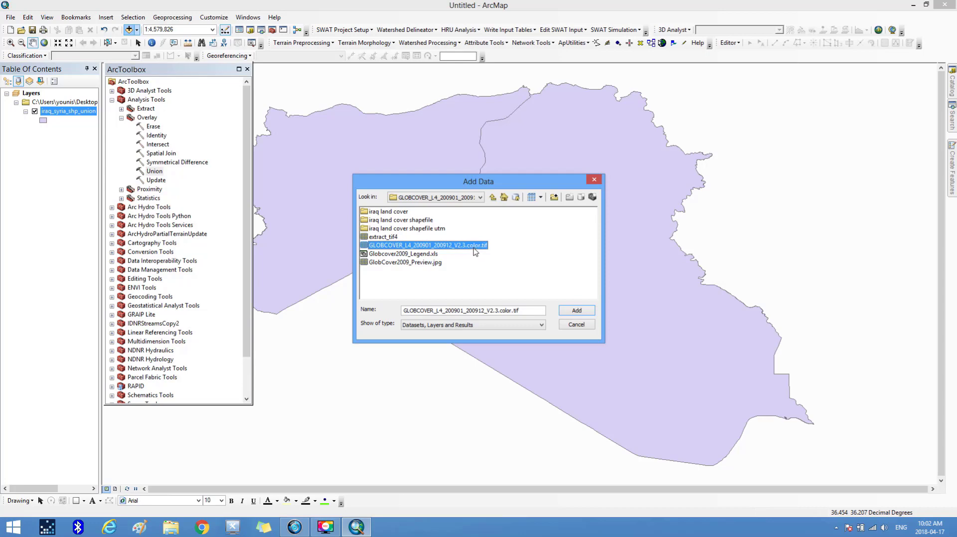
pyautogui.click(567, 313)
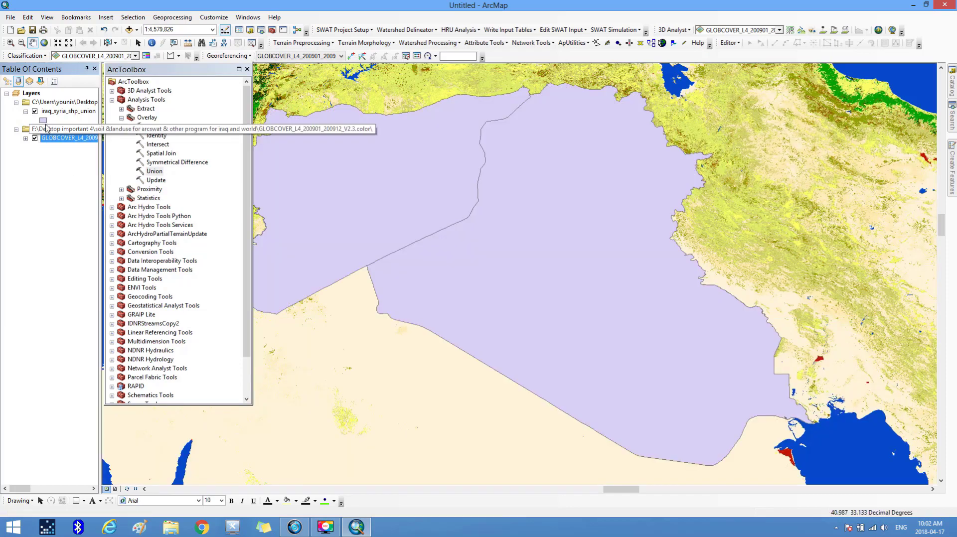
# Hide the iraq_syria_shp_union layer and zoom the map to the full extent of the GLOBCOVER raster layer
pyautogui.click(35, 112)
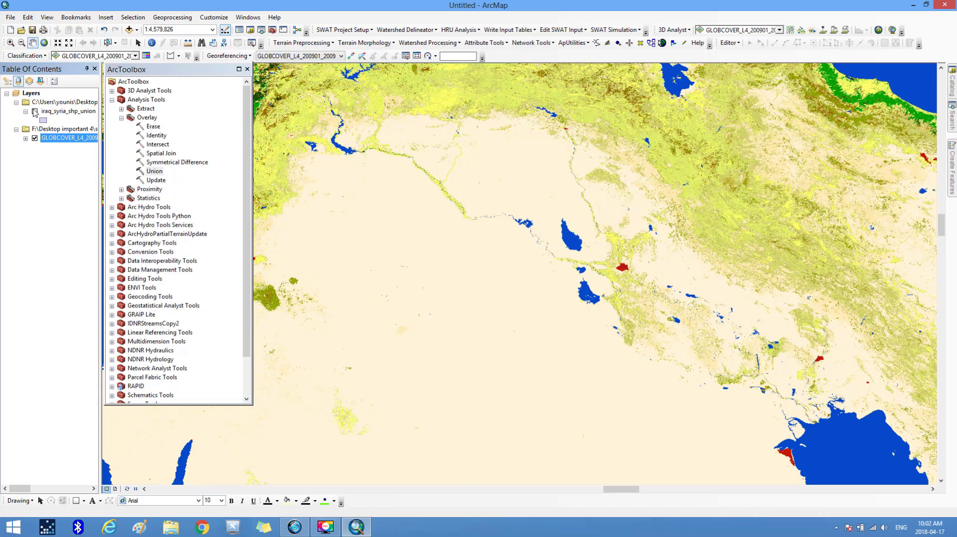
pyautogui.rightClick(65, 142)
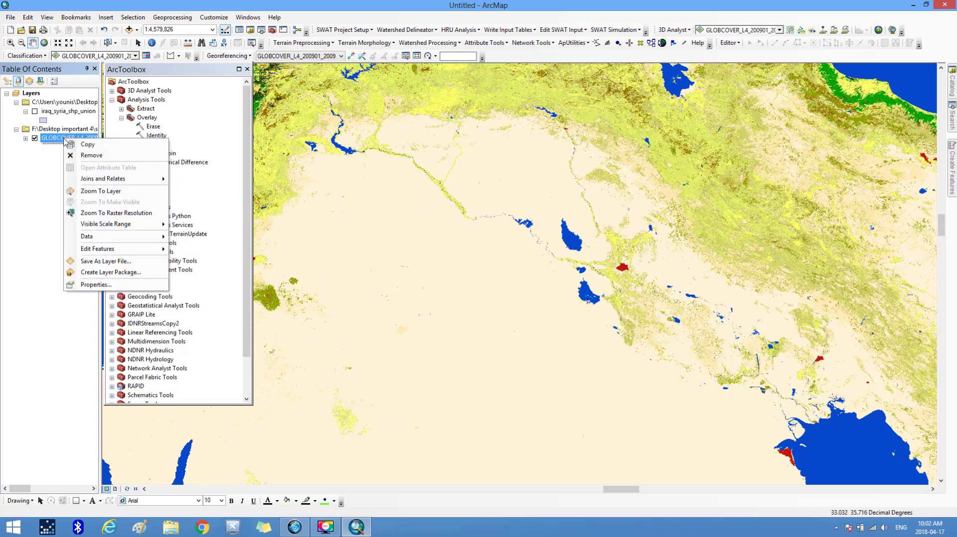
pyautogui.click(97, 192)
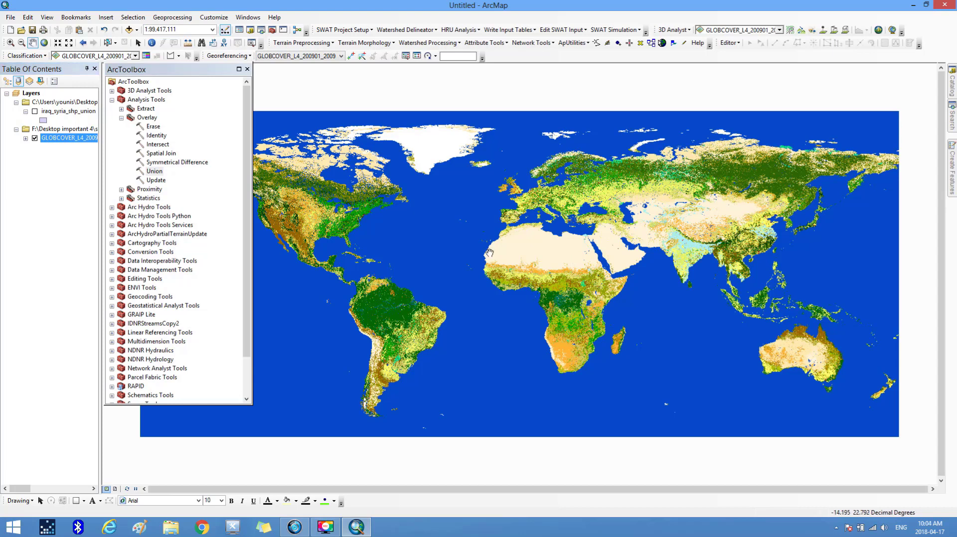
# Create a folder named GLOBCOVER_L4_200901_200912_V2.3.color on the Windows desktop
pyautogui.click(915, 5)
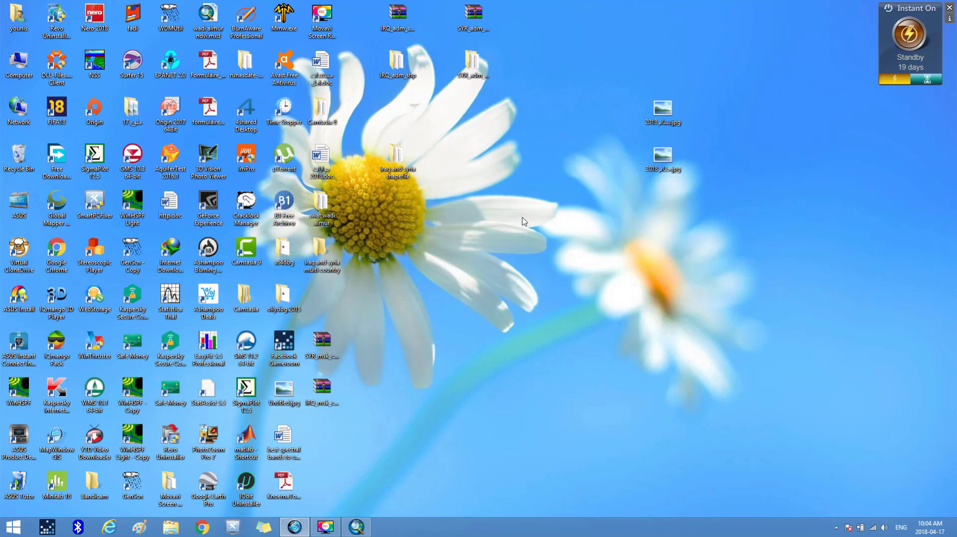
pyautogui.rightClick(424, 226)
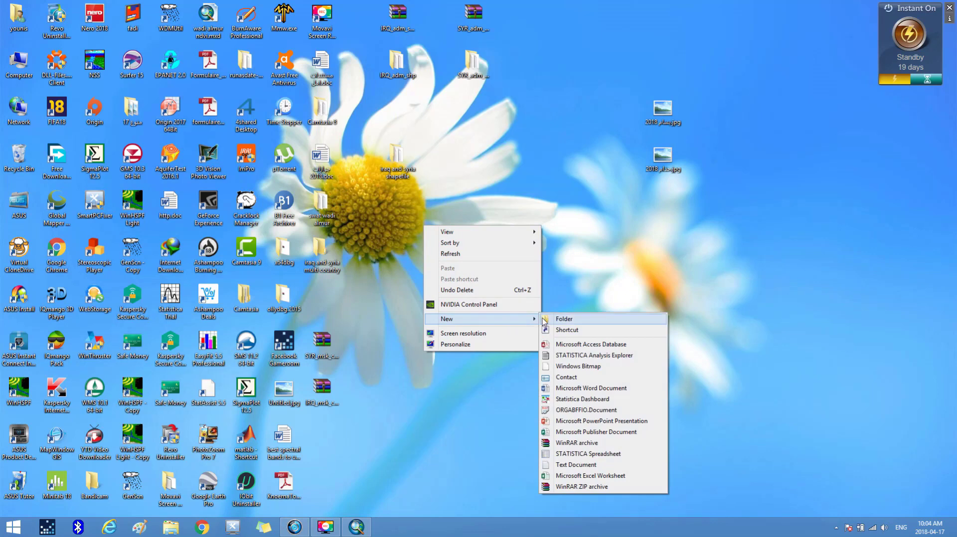
pyautogui.click(543, 322)
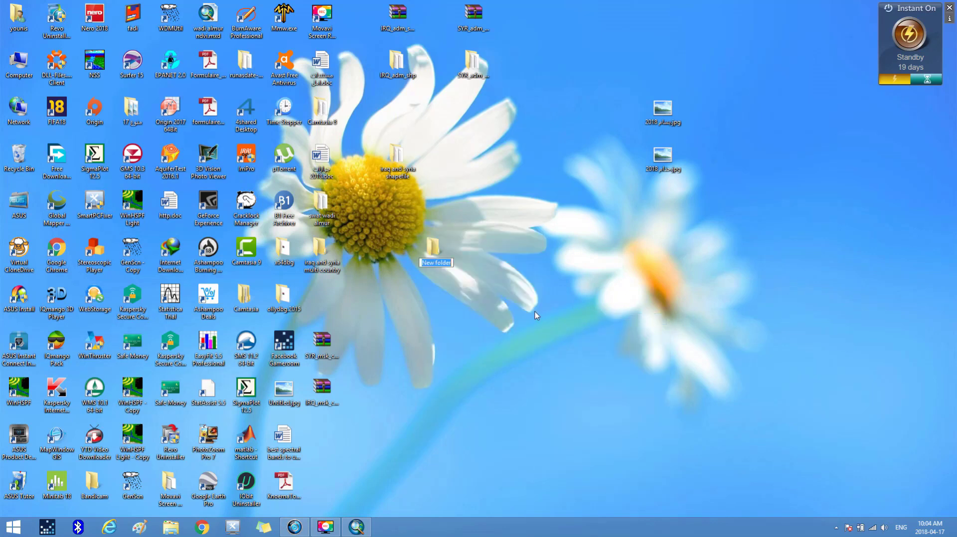
pyautogui.write('GLOBCOVER_L4_200901_200912_V2.3.color')
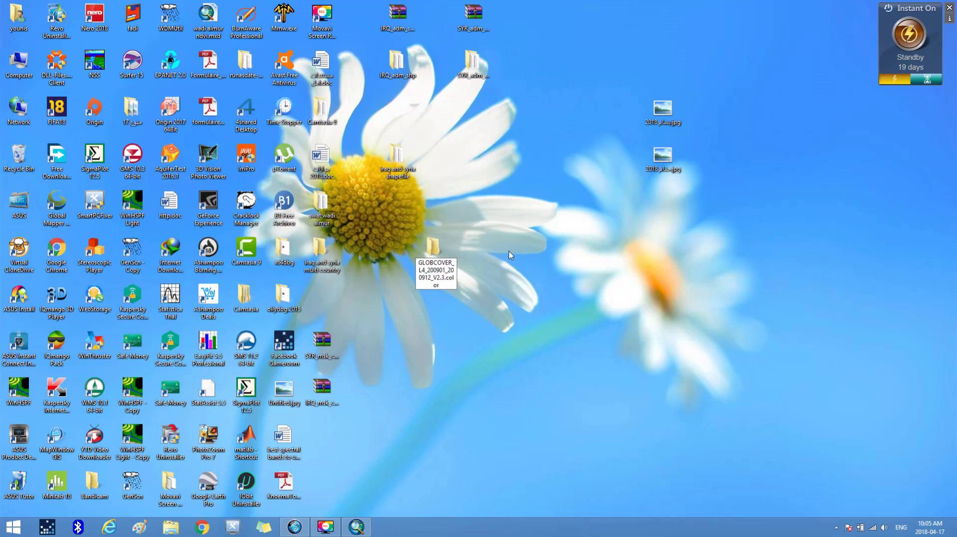
pyautogui.press('Return')
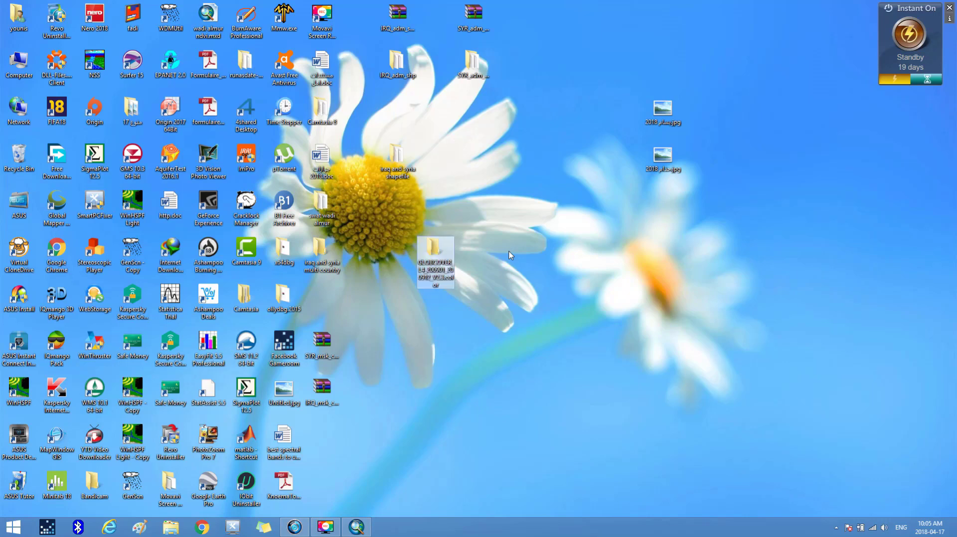
# Create a subfolder named "iraq and syria land cover" inside the new GLOBCOVER desktop folder and copy its name
pyautogui.doubleClick(442, 256)
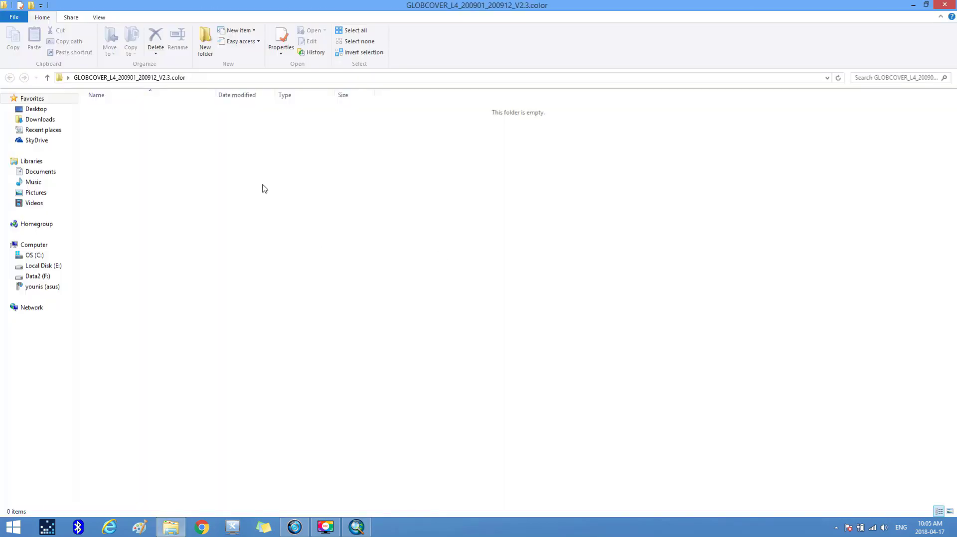
pyautogui.rightClick(263, 166)
pyautogui.moveTo(310, 272)
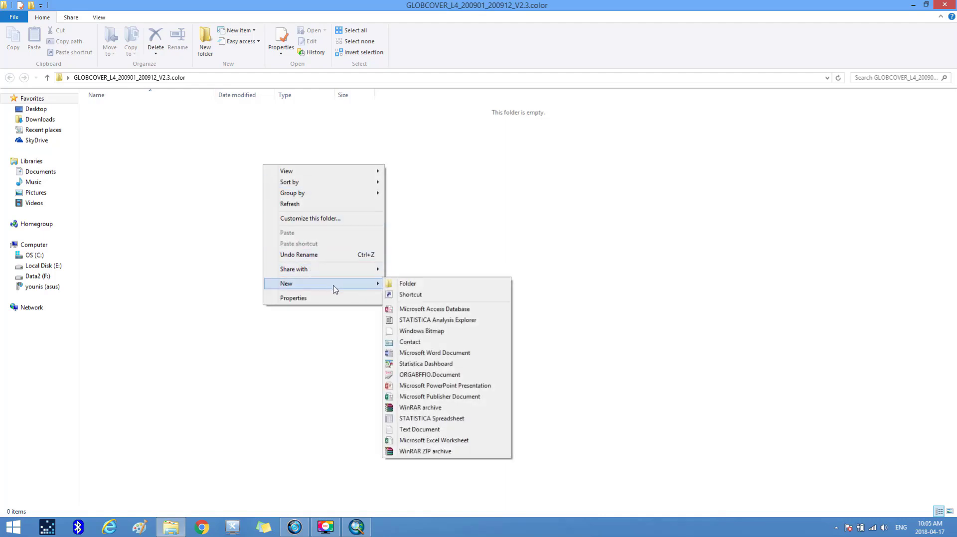
pyautogui.click(386, 284)
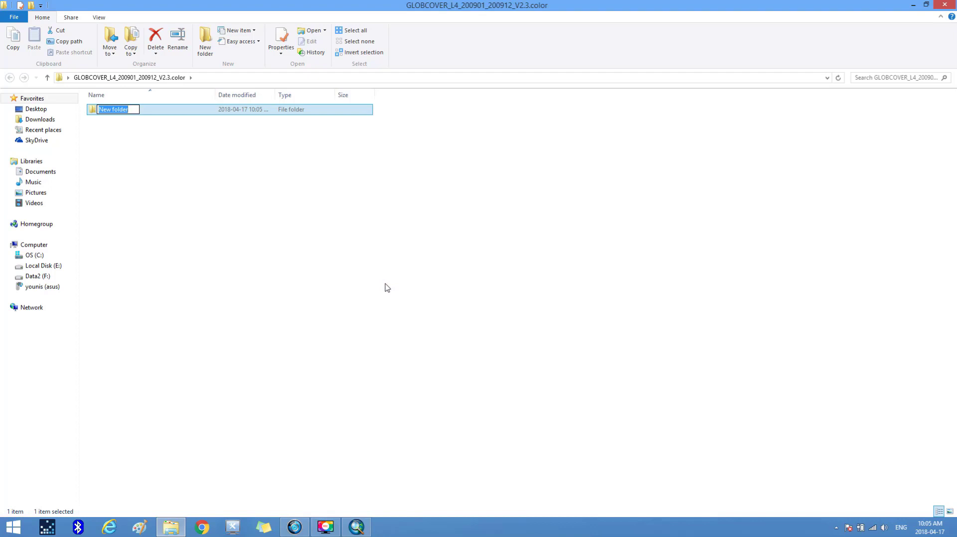
pyautogui.write('iraq and syria land cover')
pyautogui.moveTo(164, 109); pyautogui.dragTo(78, 119)
pyautogui.hotkey('ctrl', 'c')
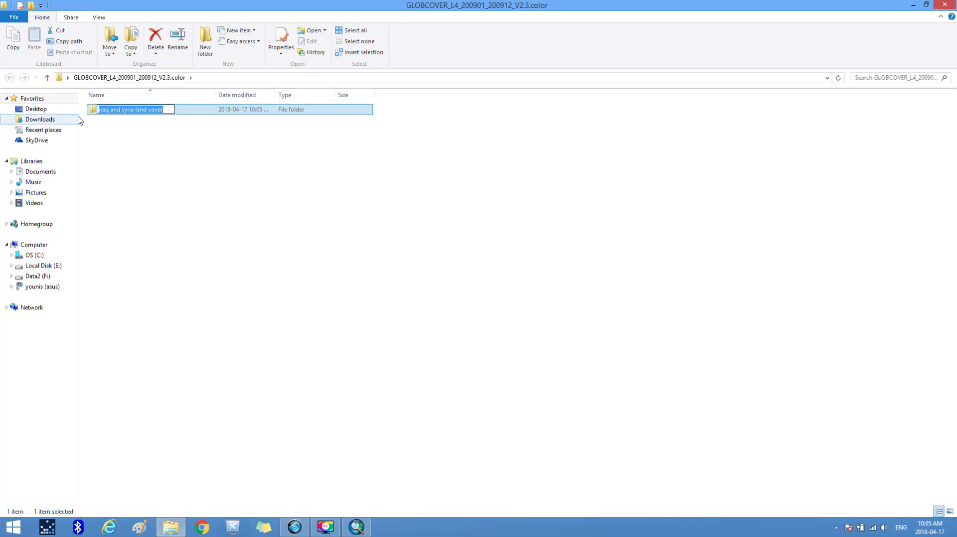
pyautogui.click(119, 147)
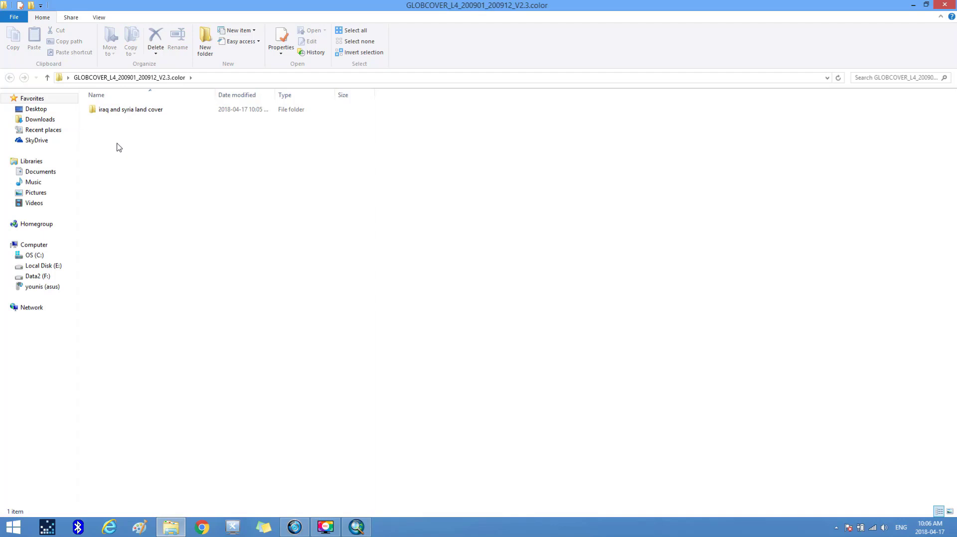
# Create a second subfolder named "iraq and syria land cover shapefile", reusing the copied name
pyautogui.rightClick(116, 158)
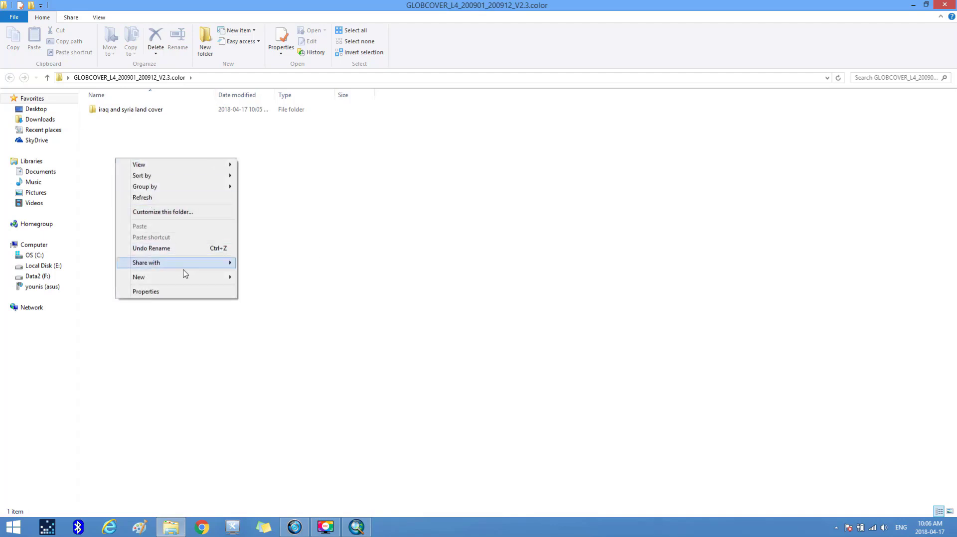
pyautogui.moveTo(194, 277)
pyautogui.click(252, 278)
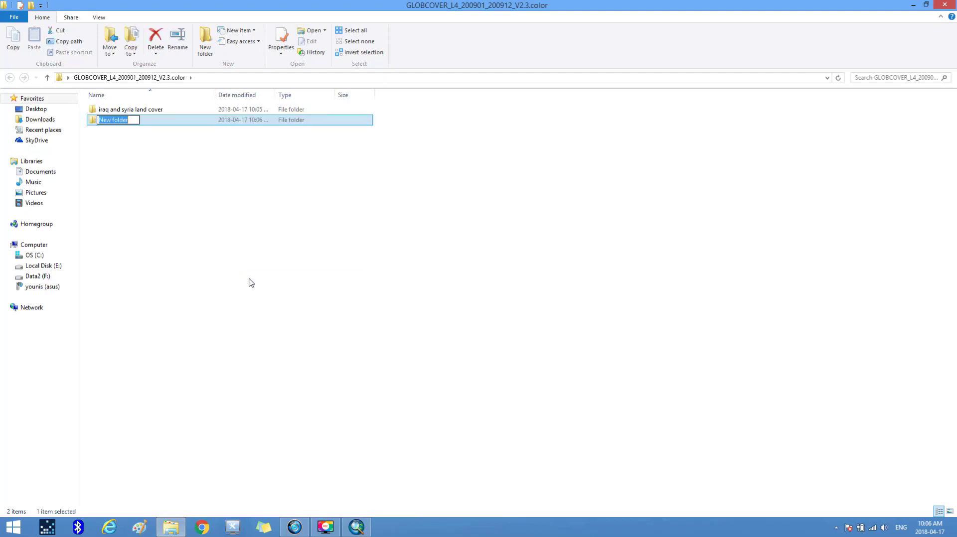
pyautogui.hotkey('ctrl', 'v')
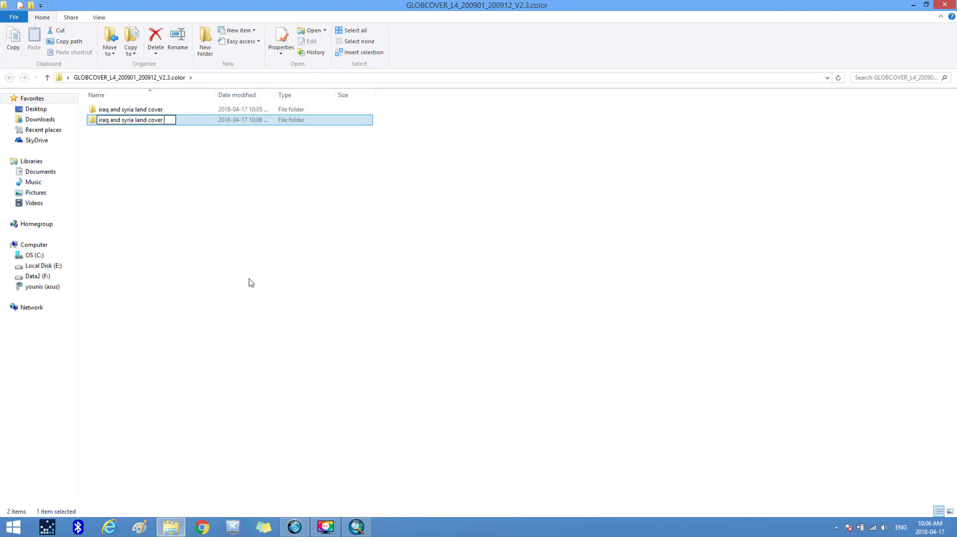
pyautogui.write('shapefile')
pyautogui.click(243, 253)
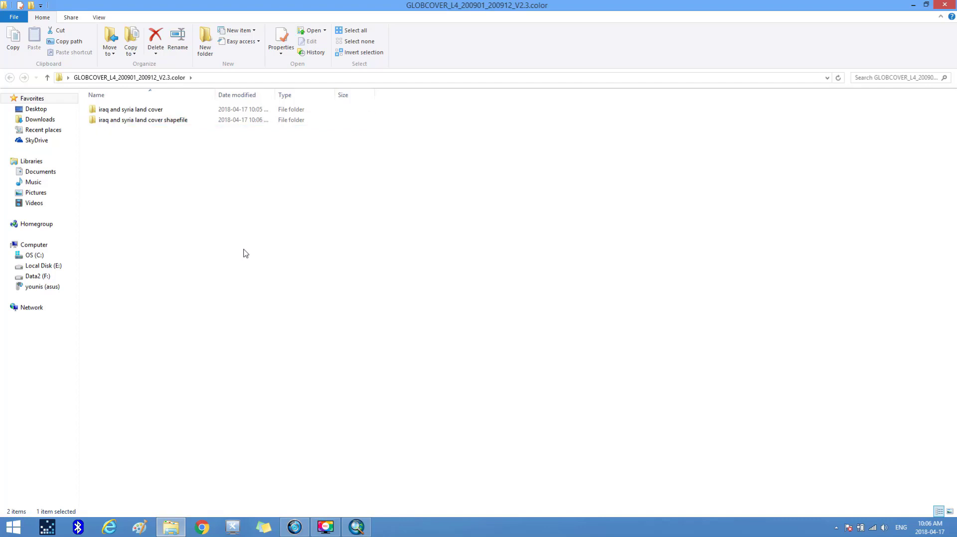
# Create a third subfolder named "iraq and syria land cover shapefile utm" and close the folder window
pyautogui.rightClick(224, 201)
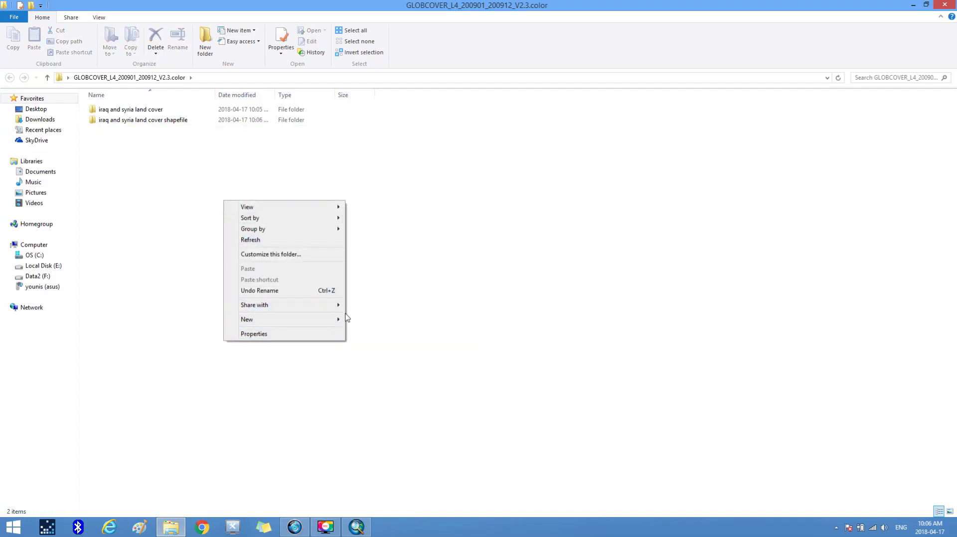
pyautogui.click(368, 321)
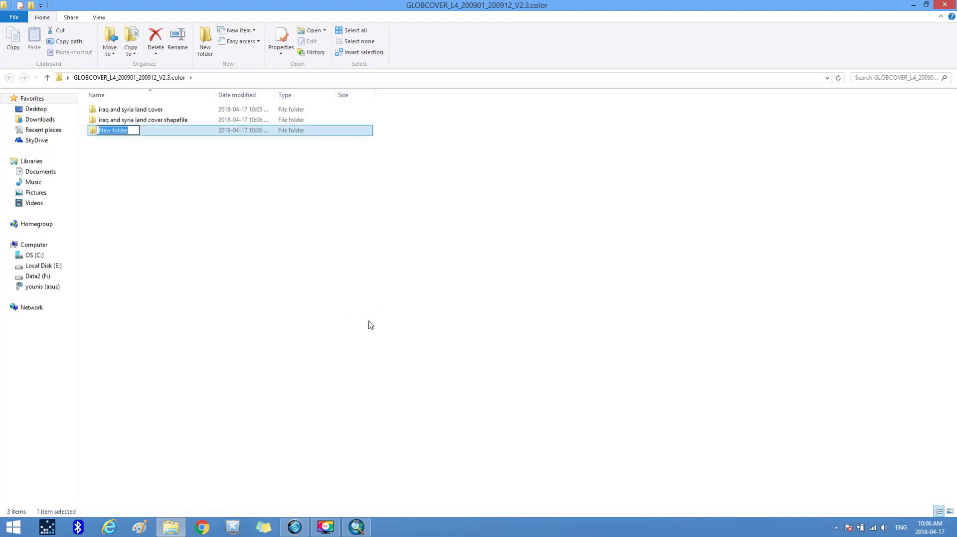
pyautogui.hotkey('ctrl', 'v')
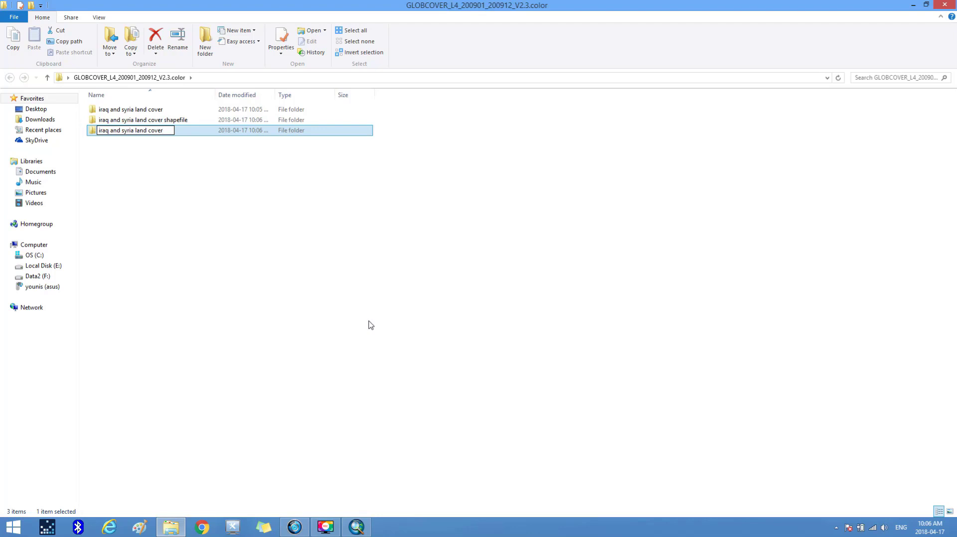
pyautogui.write('shapefile utm')
pyautogui.click(334, 244)
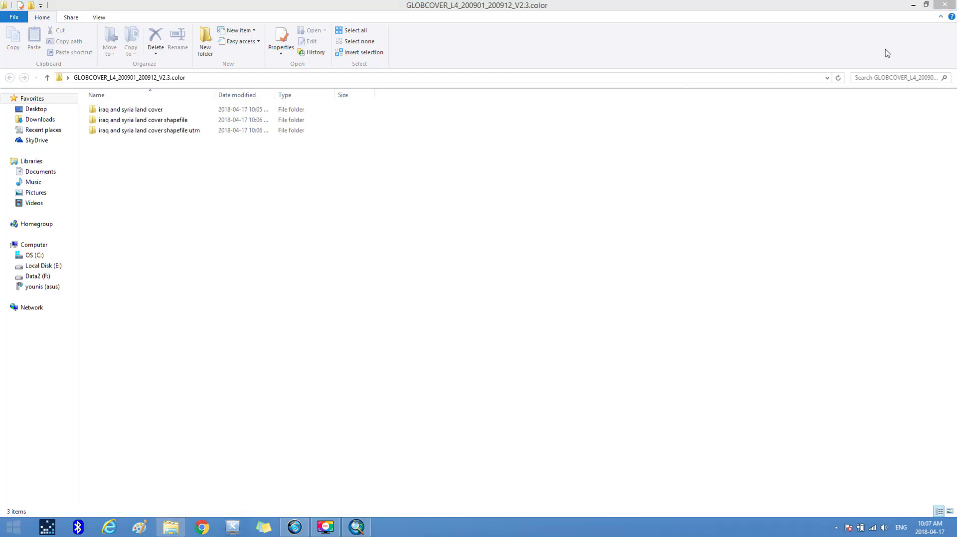
pyautogui.click(943, 5)
# Switch back to ArcMap and open the Extract by Mask tool from the Spatial Analyst Extraction toolset
pyautogui.moveTo(361, 528)
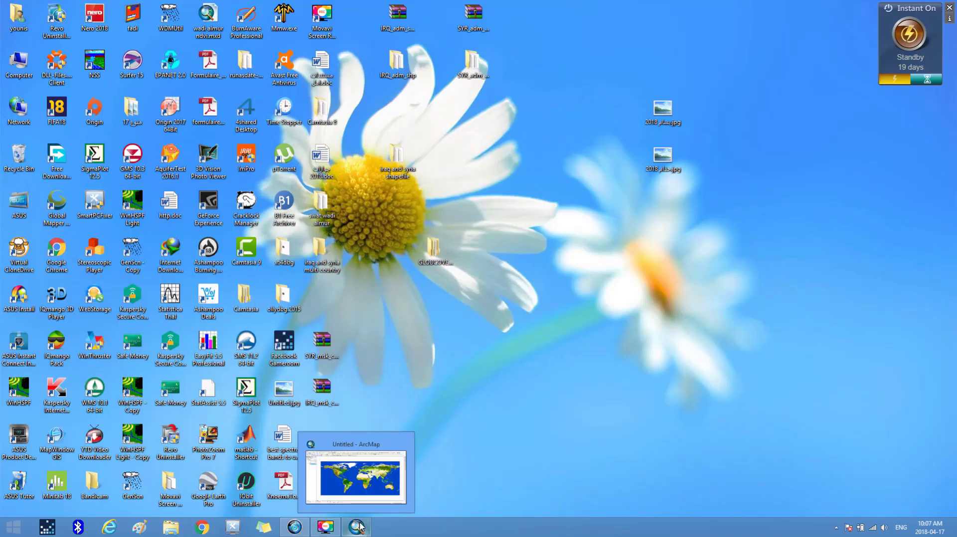
pyautogui.click(390, 507)
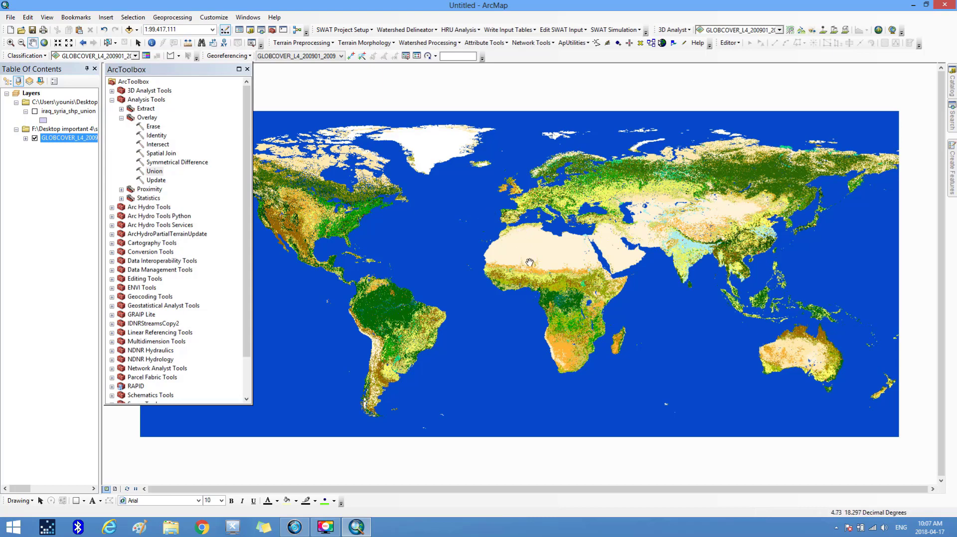
pyautogui.click(122, 118)
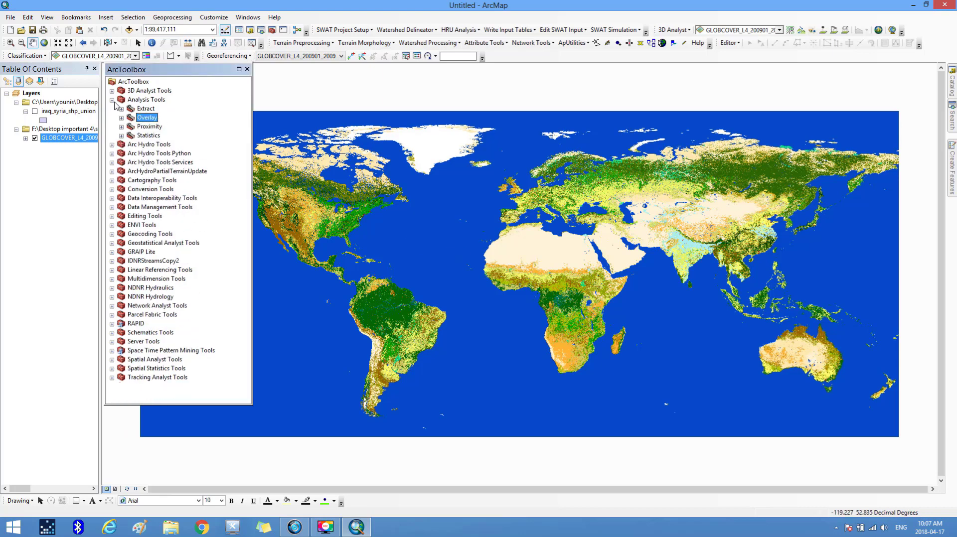
pyautogui.click(113, 101)
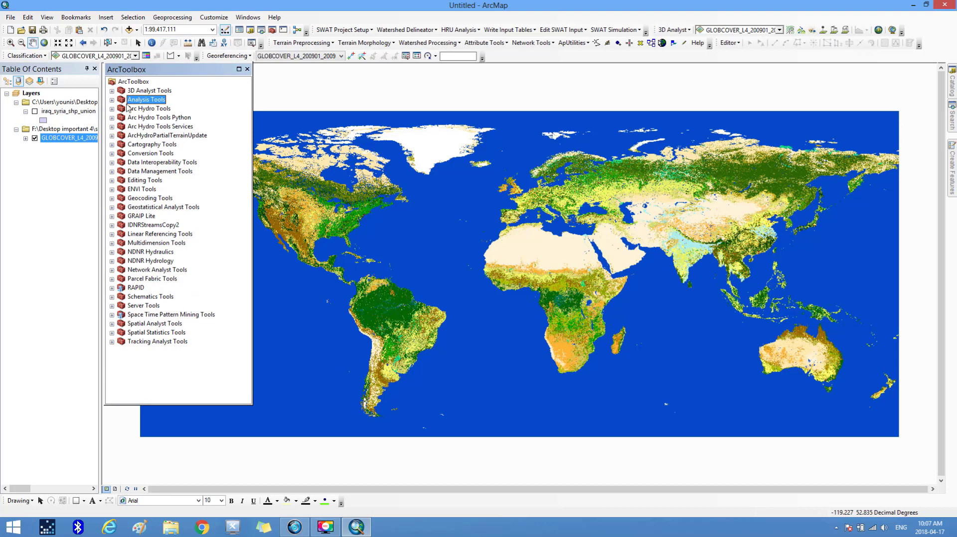
pyautogui.click(151, 325)
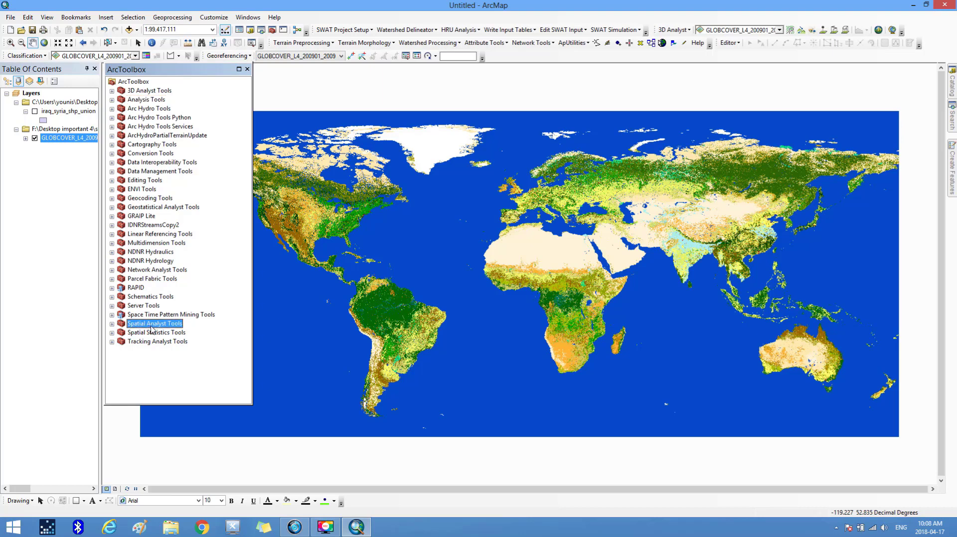
pyautogui.click(112, 325)
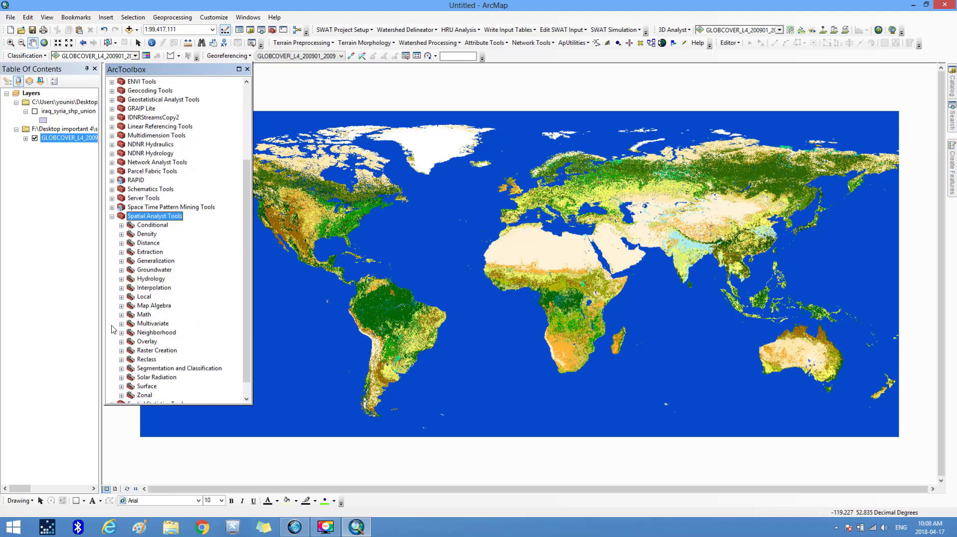
pyautogui.click(144, 253)
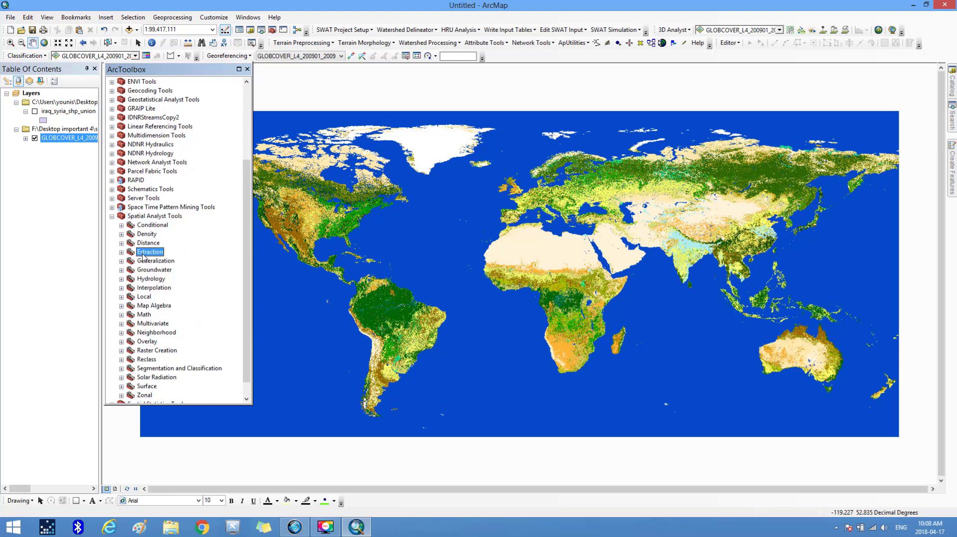
pyautogui.click(121, 253)
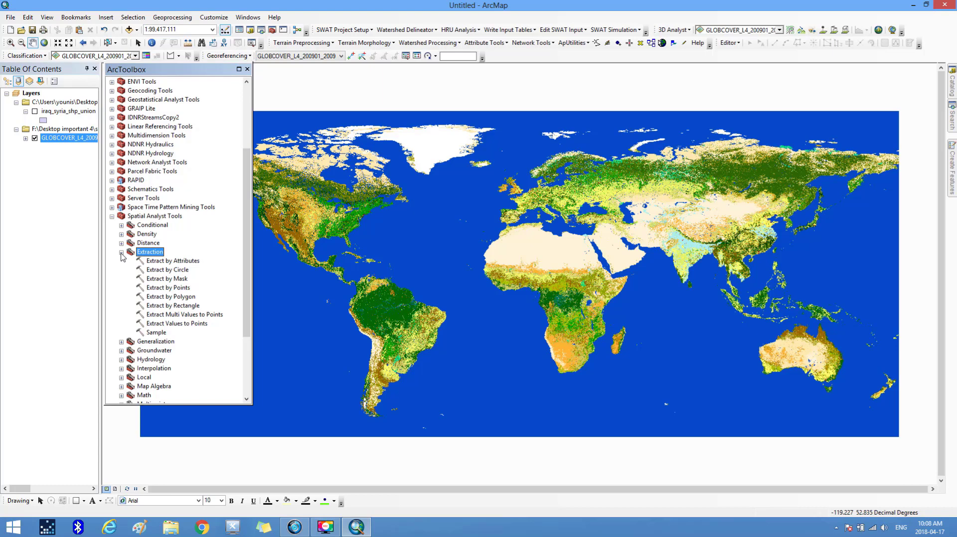
pyautogui.doubleClick(161, 279)
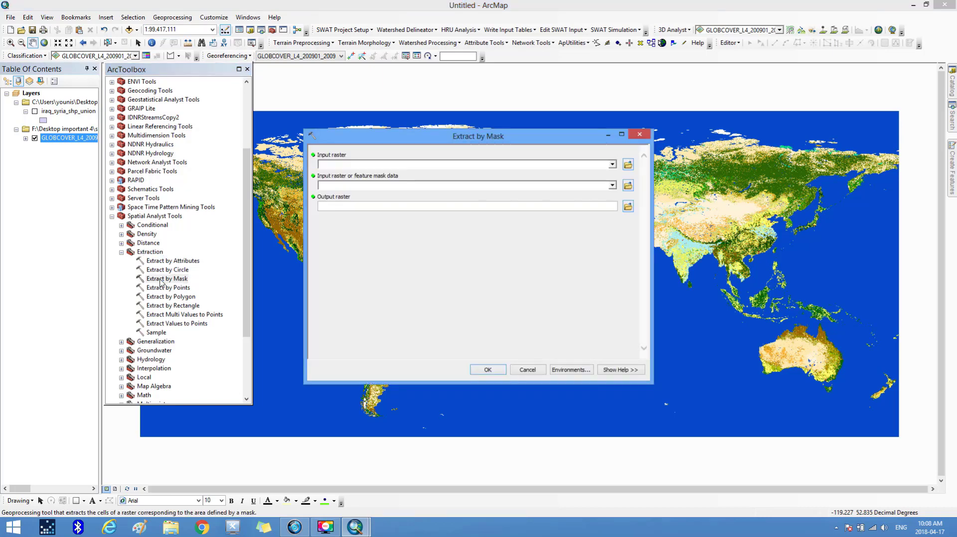
# Set GLOBCOVER_L4_200901_200912_V2.3.color.tif as the input raster and iraq_syria_shp_union as the feature mask
pyautogui.click(613, 164)
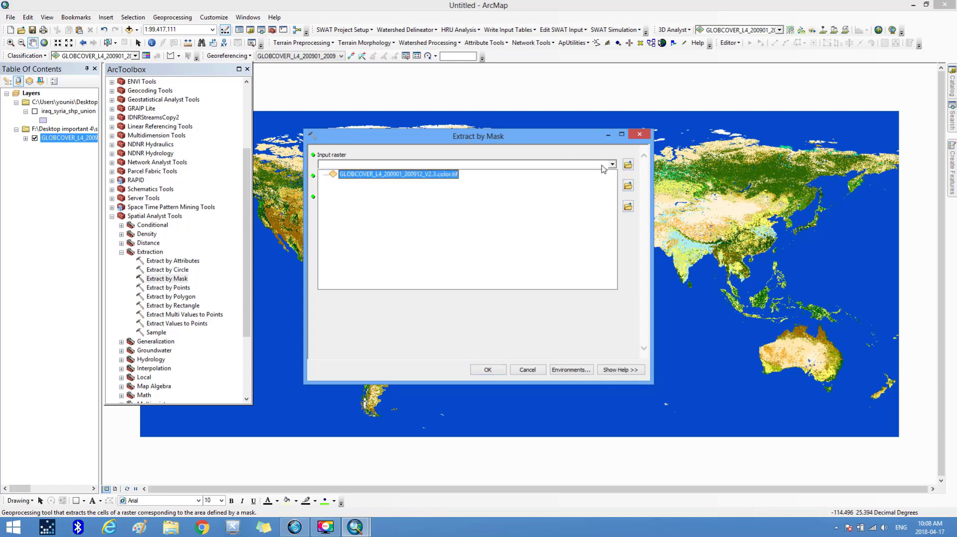
pyautogui.click(388, 176)
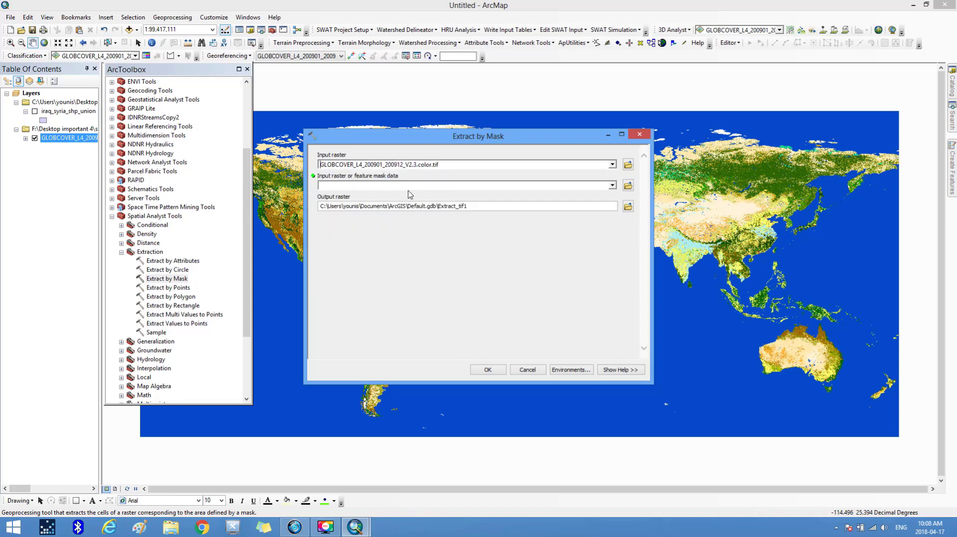
pyautogui.click(613, 186)
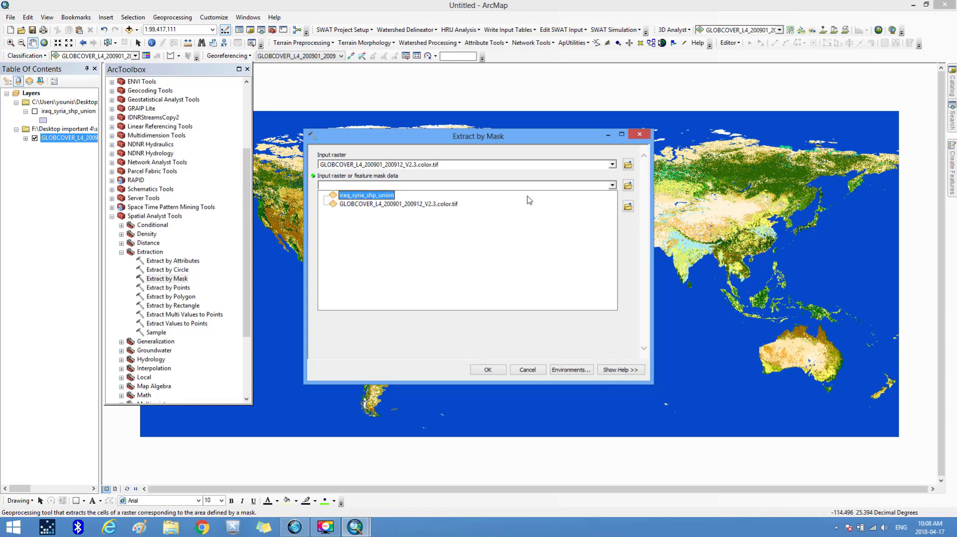
pyautogui.click(371, 197)
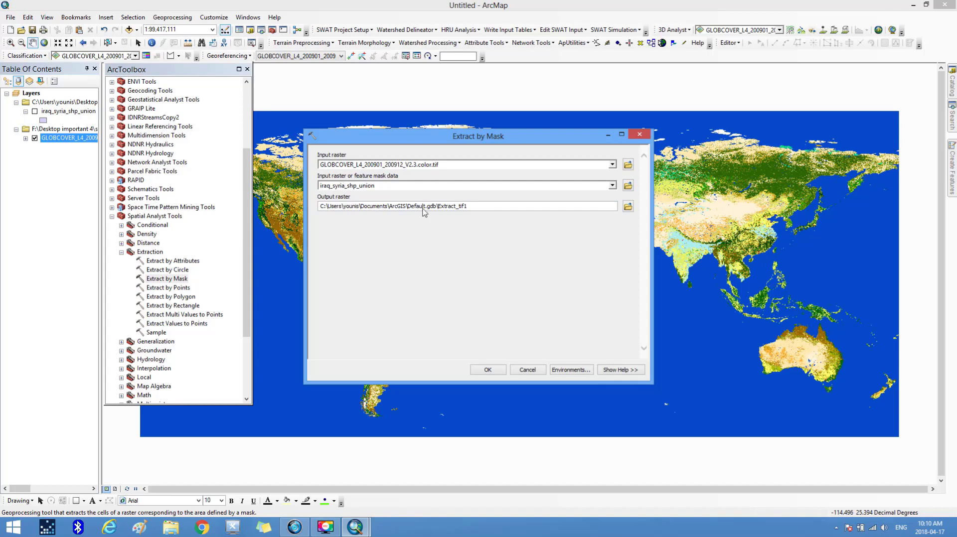
# Try to set the output raster to iraq_syria_landcover in the "iraq and syria land cover" subfolder of the GLOBCOVER_L4_200901_200912_V2.3.color desktop folder
pyautogui.click(627, 206)
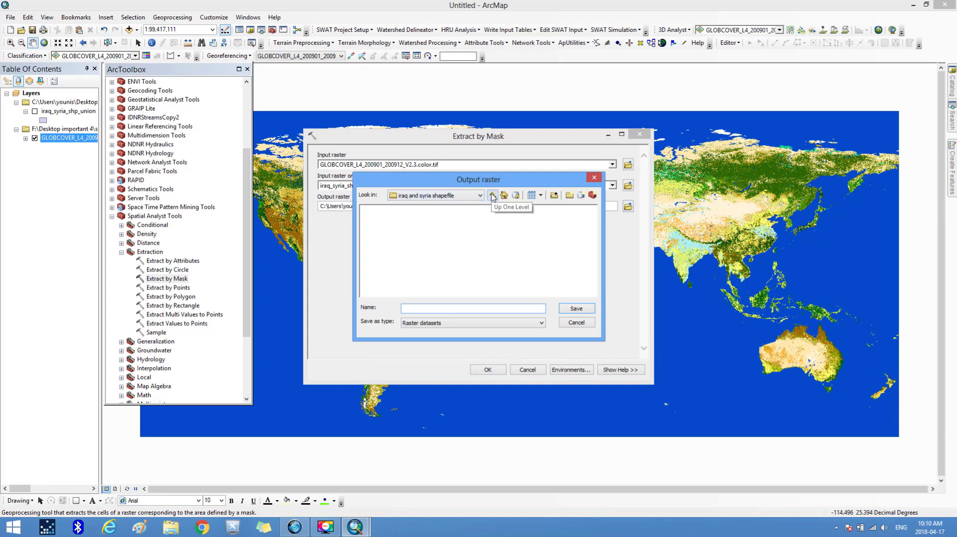
pyautogui.click(492, 196)
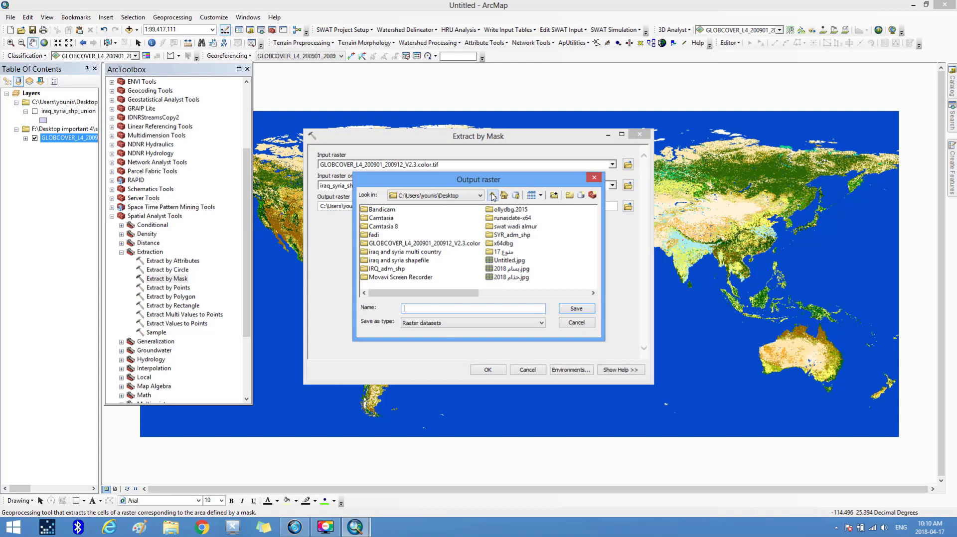
pyautogui.doubleClick(407, 243)
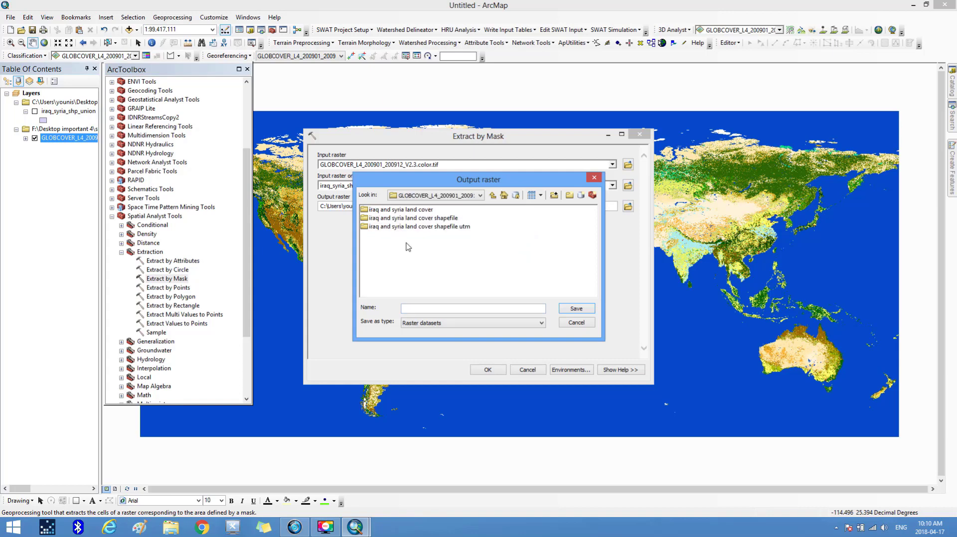
pyautogui.doubleClick(397, 212)
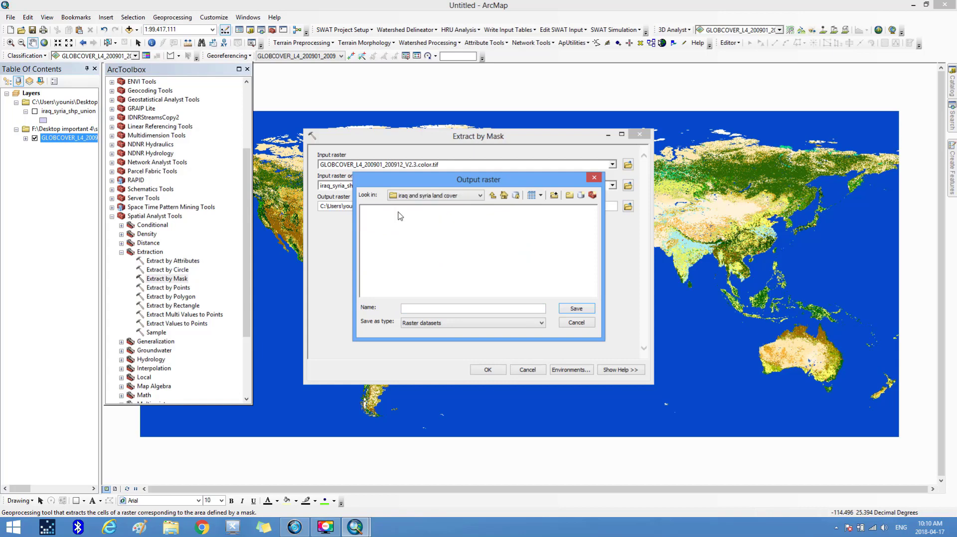
pyautogui.click(406, 309)
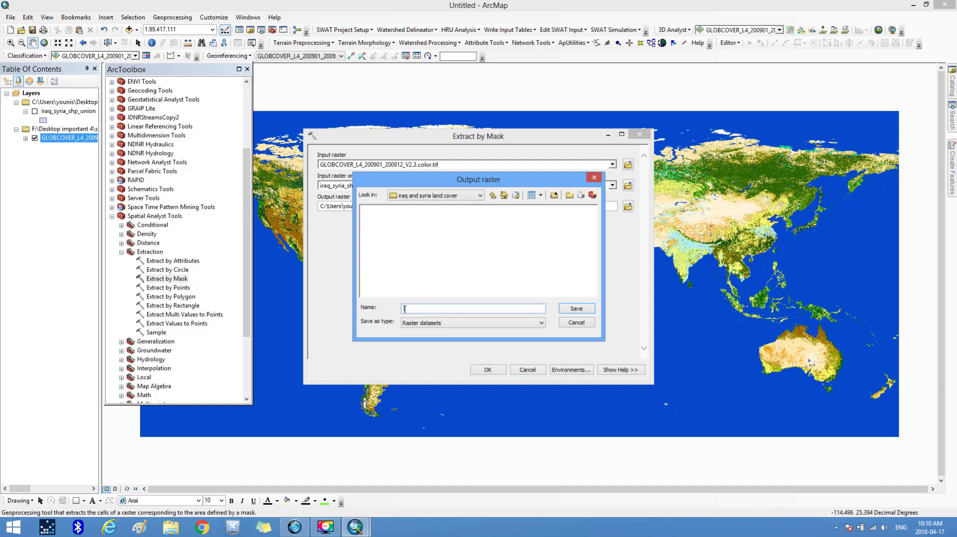
pyautogui.write('iraq_syria_landcover')
pyautogui.click(571, 310)
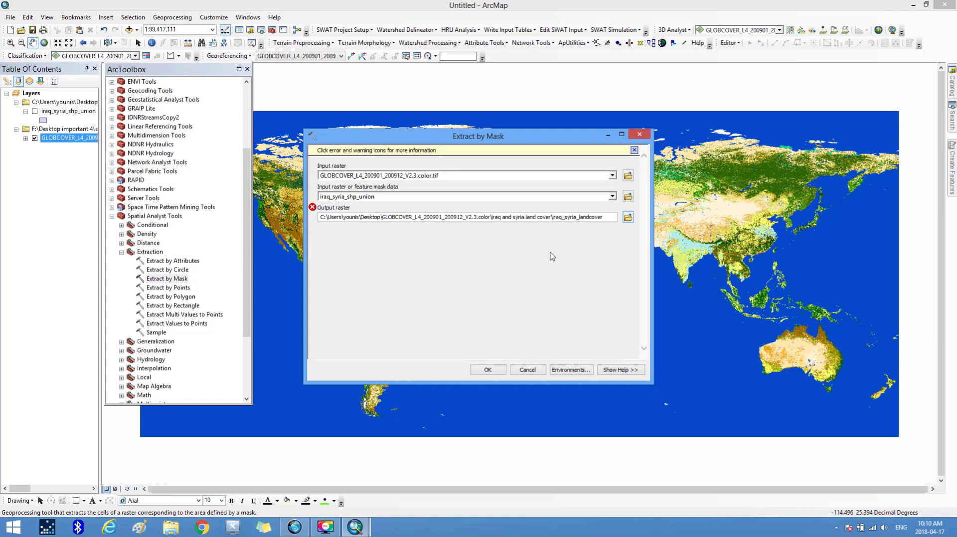
# Try the output raster name iraq_syria_land_cover in the same folder, and cancel the Extract by Mask tool
pyautogui.click(628, 217)
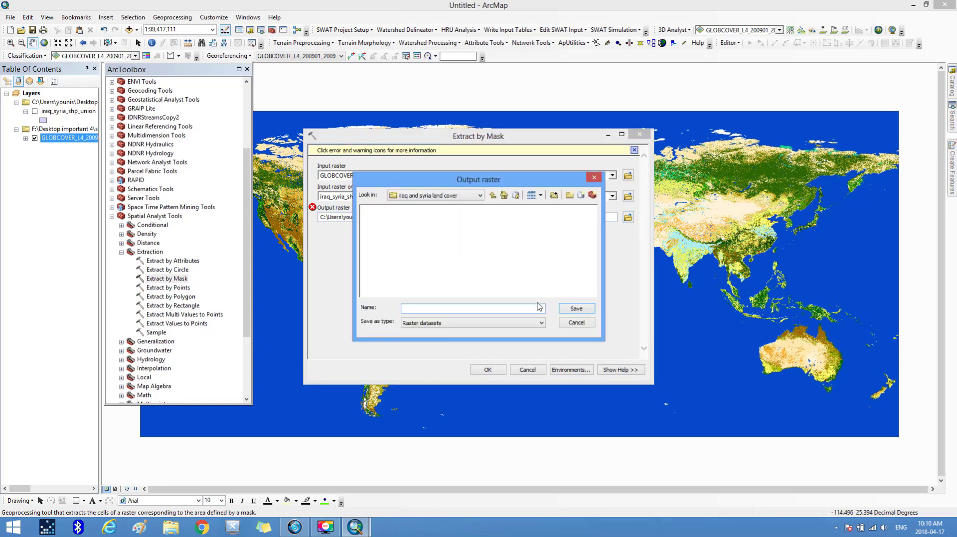
pyautogui.write('iraq_syria_')
pyautogui.write('land_cover')
pyautogui.click(593, 310)
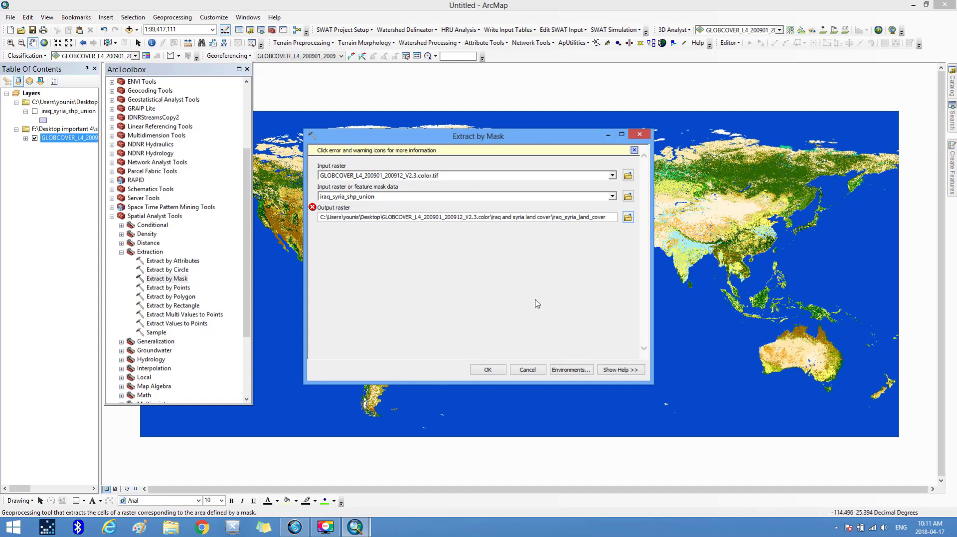
pyautogui.click(528, 371)
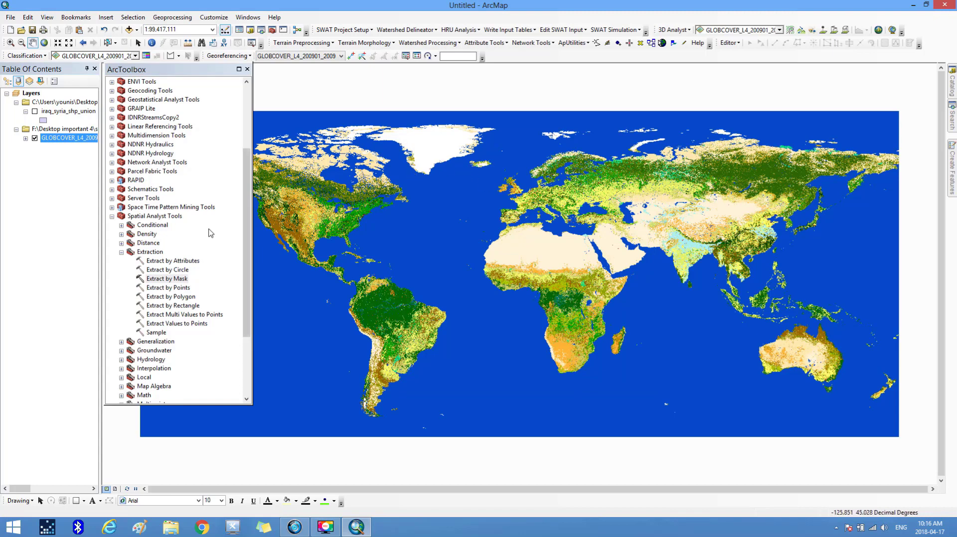
# Reopen Extract by Mask with GLOBCOVER_L4_200901_200912_V2.3.color.tif as the input raster and iraq_syria_shp_union as the mask
pyautogui.doubleClick(168, 280)
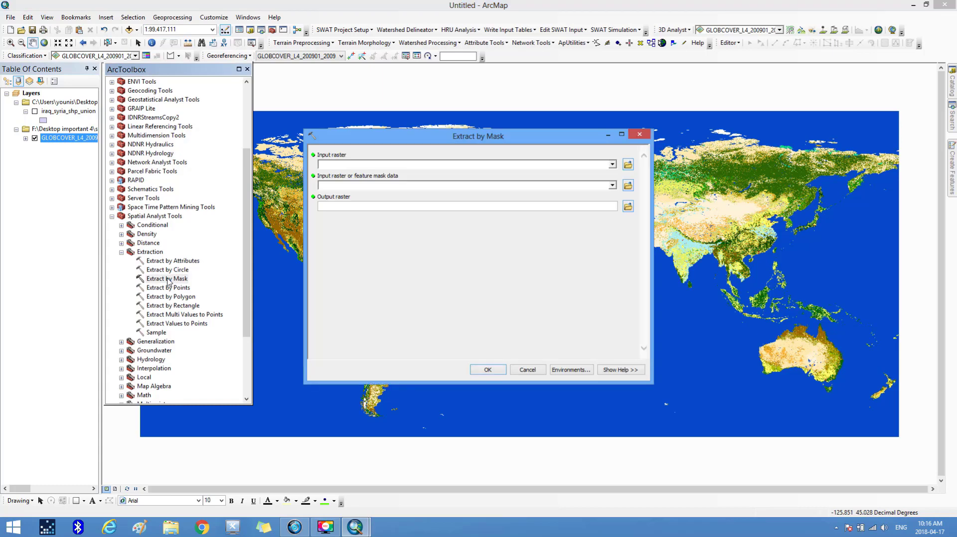
pyautogui.click(612, 165)
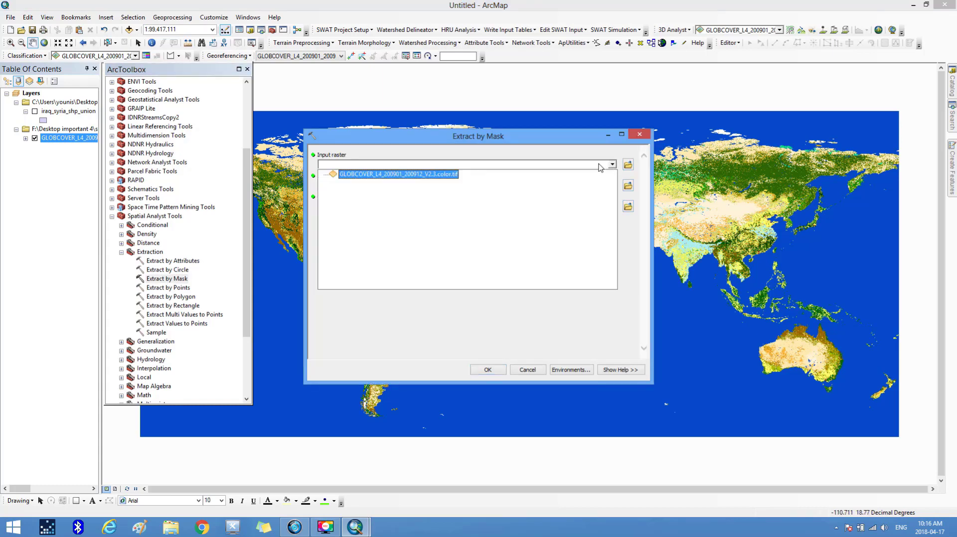
pyautogui.click(396, 176)
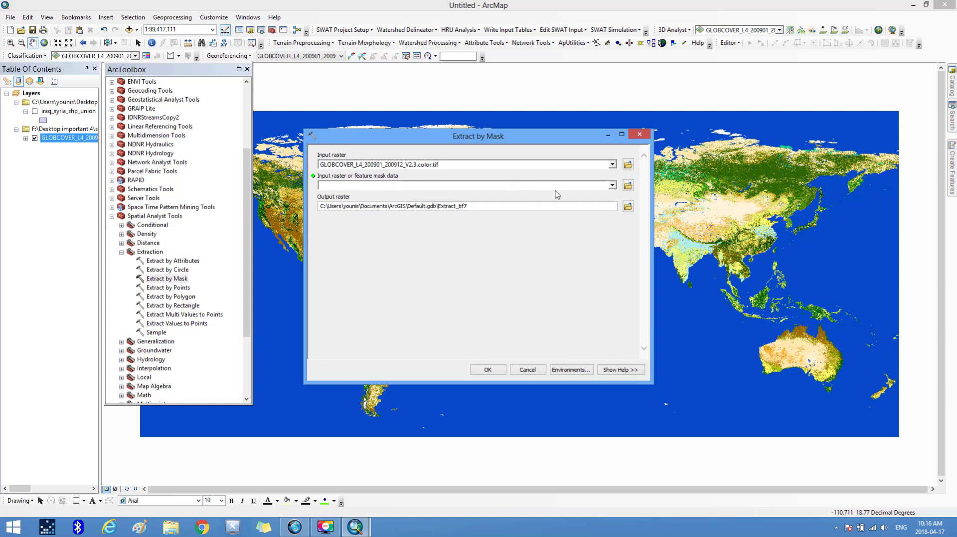
pyautogui.click(613, 185)
pyautogui.click(367, 197)
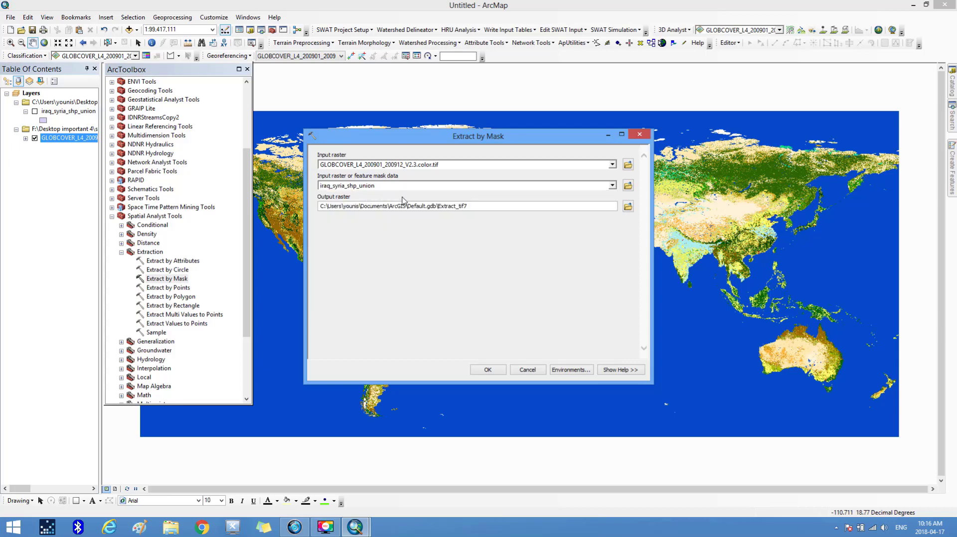
# Name the output raster iraq_syria in the "iraq and syria land cover" folder and run the extraction
pyautogui.click(628, 207)
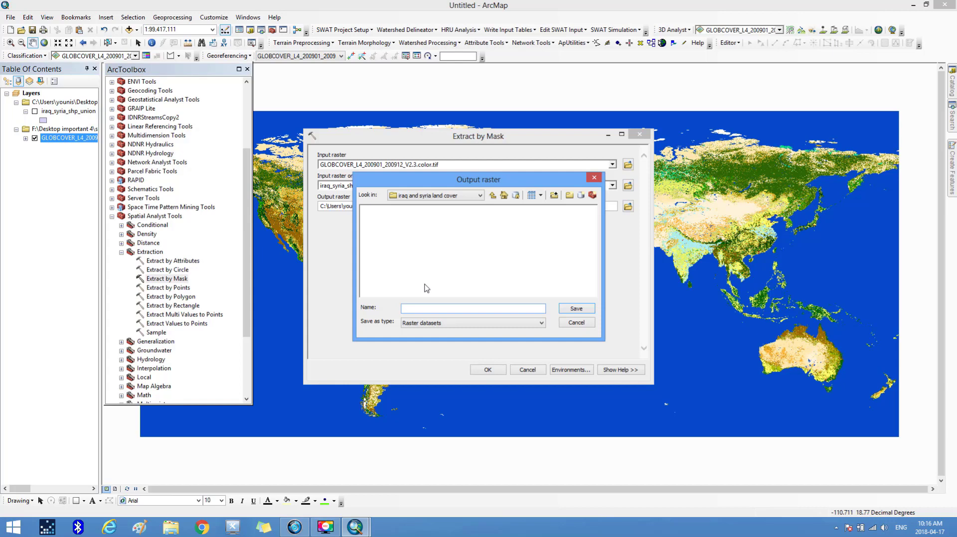
pyautogui.write('iraq_syria')
pyautogui.click(578, 309)
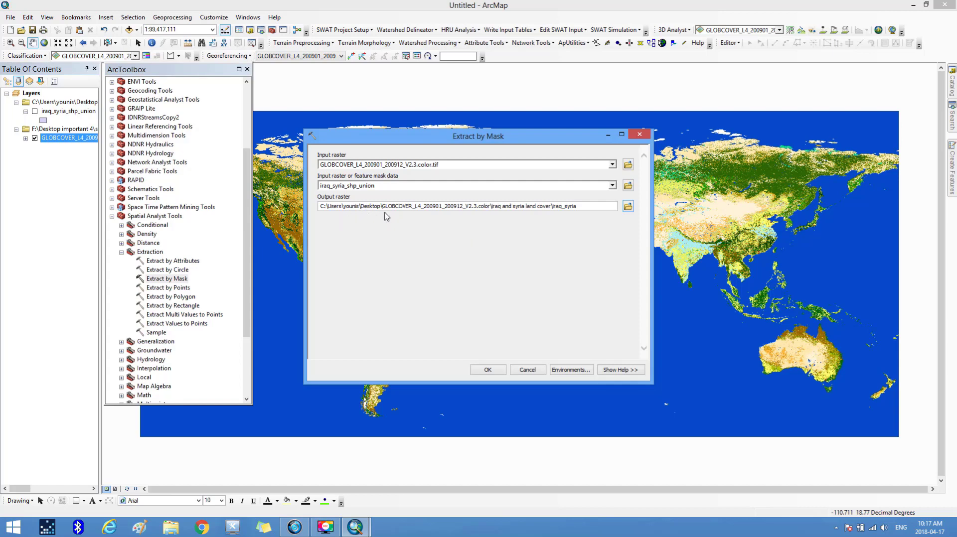
pyautogui.click(487, 371)
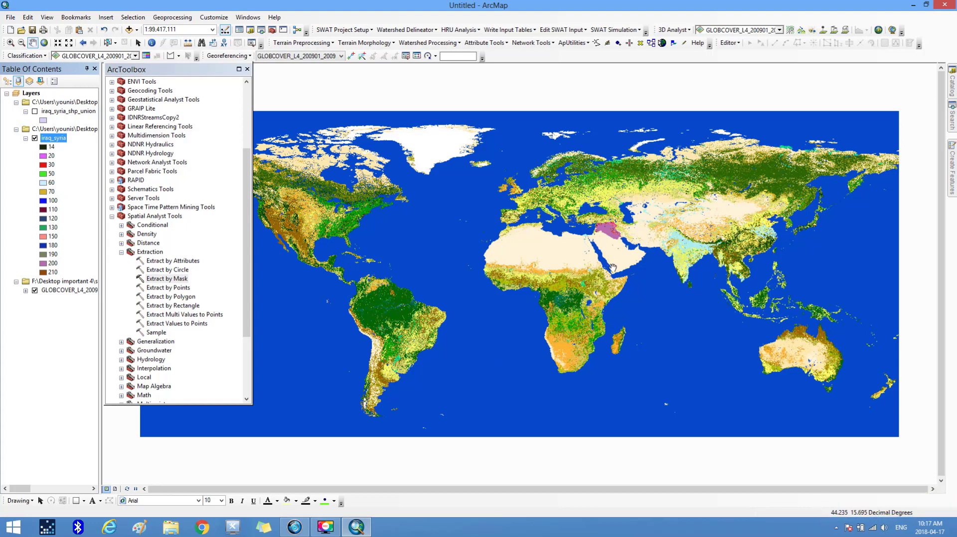
# Hide the global GLOBCOVER layer and zoom to the extracted iraq_syria layer
pyautogui.click(35, 291)
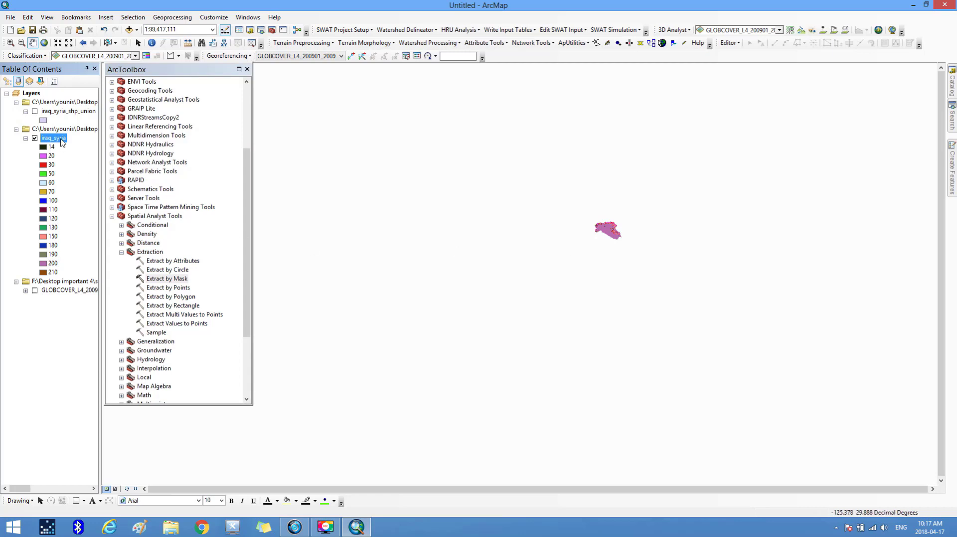
pyautogui.rightClick(61, 143)
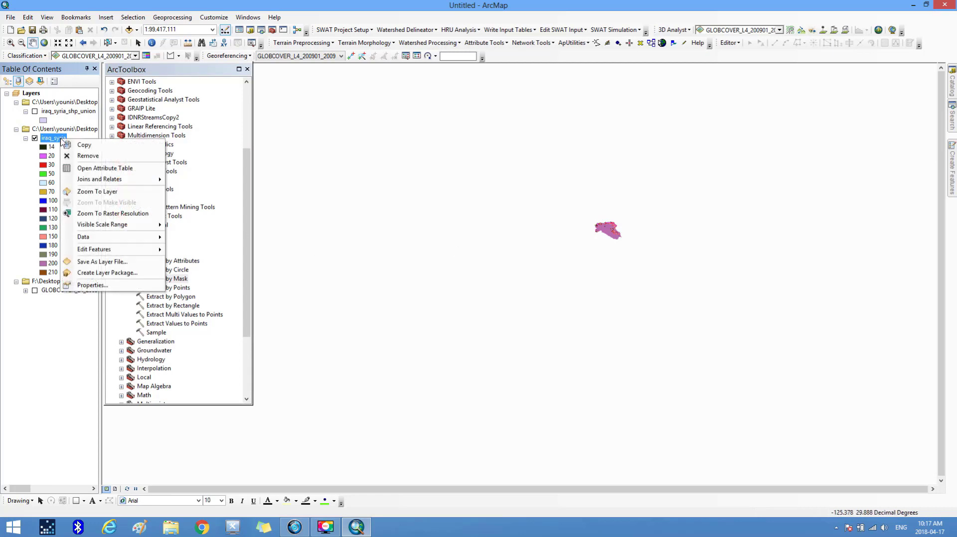
pyautogui.click(98, 193)
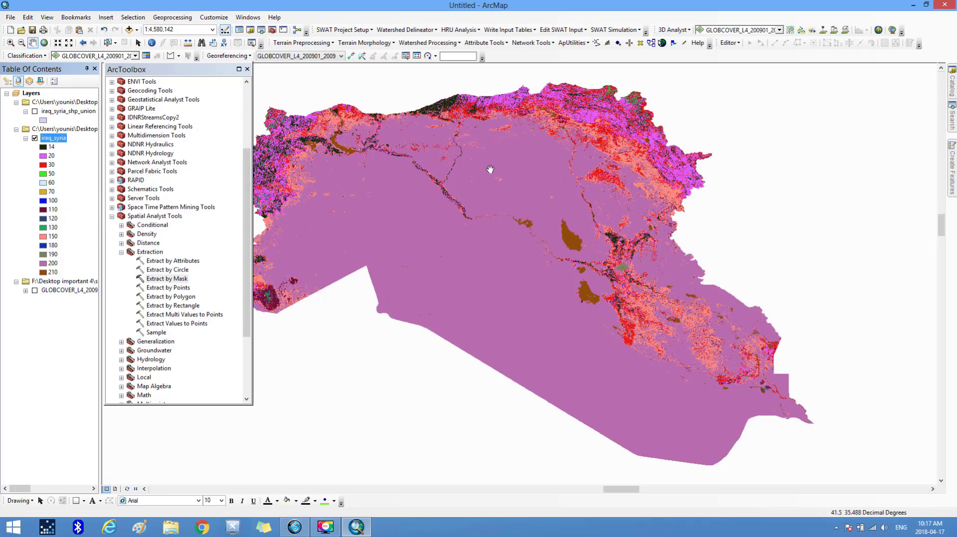
# Examine the land cover values and counts in the iraq_syria attribute table, and close the table
pyautogui.rightClick(55, 142)
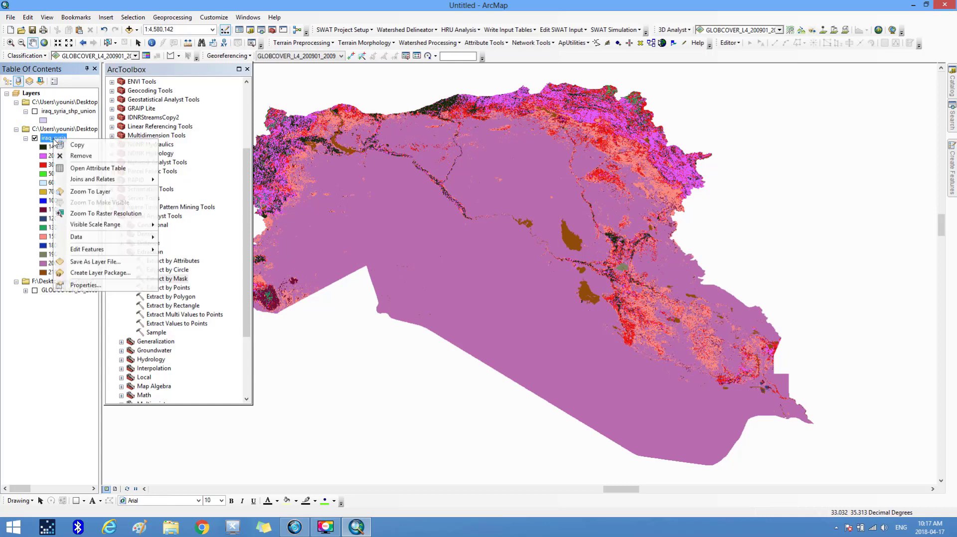
pyautogui.click(77, 168)
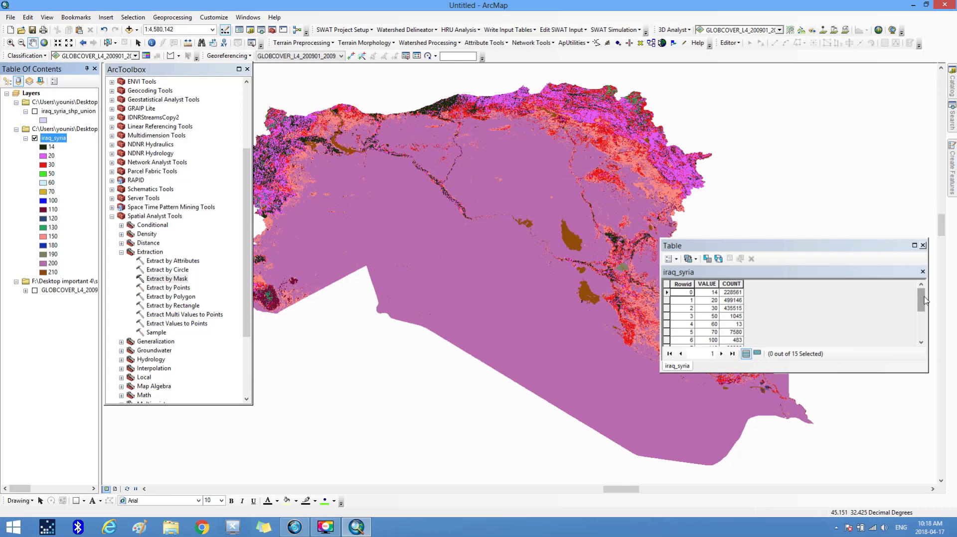
pyautogui.moveTo(923, 299)
pyautogui.mouseDown()
pyautogui.moveTo(928, 334)
pyautogui.moveTo(924, 281)
pyautogui.mouseUp()
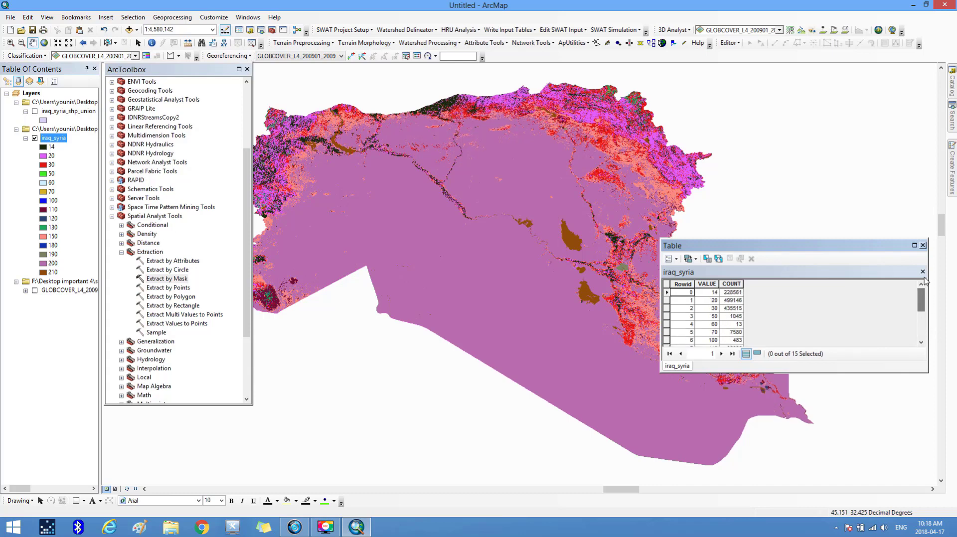
pyautogui.click(922, 245)
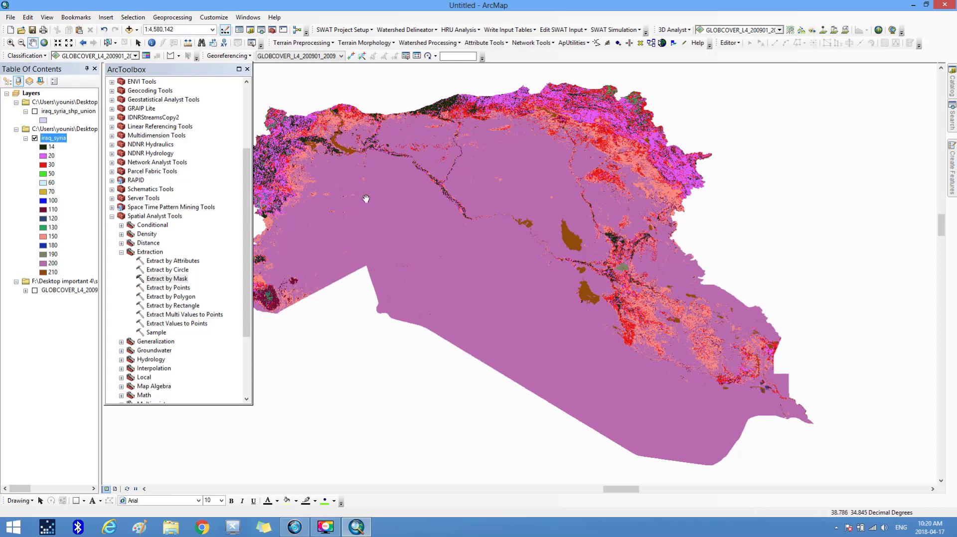
# Collapse the Spatial Analyst toolset and open the Raster to Polygon tool from the From Raster conversion tools
pyautogui.click(121, 253)
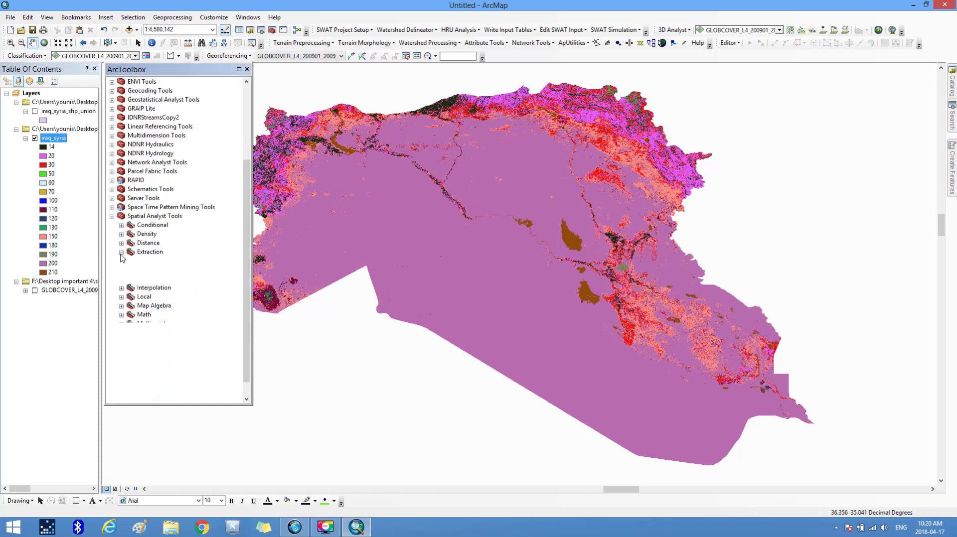
pyautogui.click(113, 217)
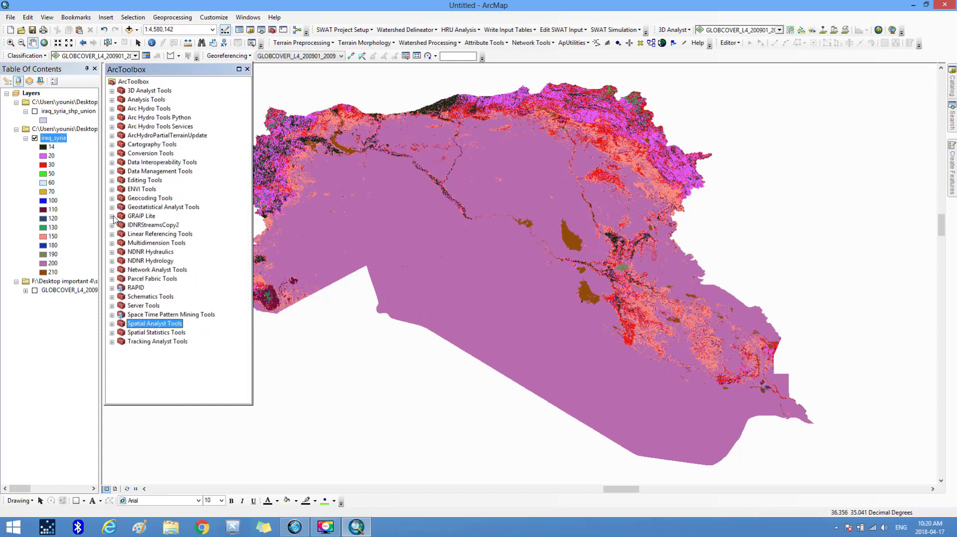
pyautogui.click(149, 155)
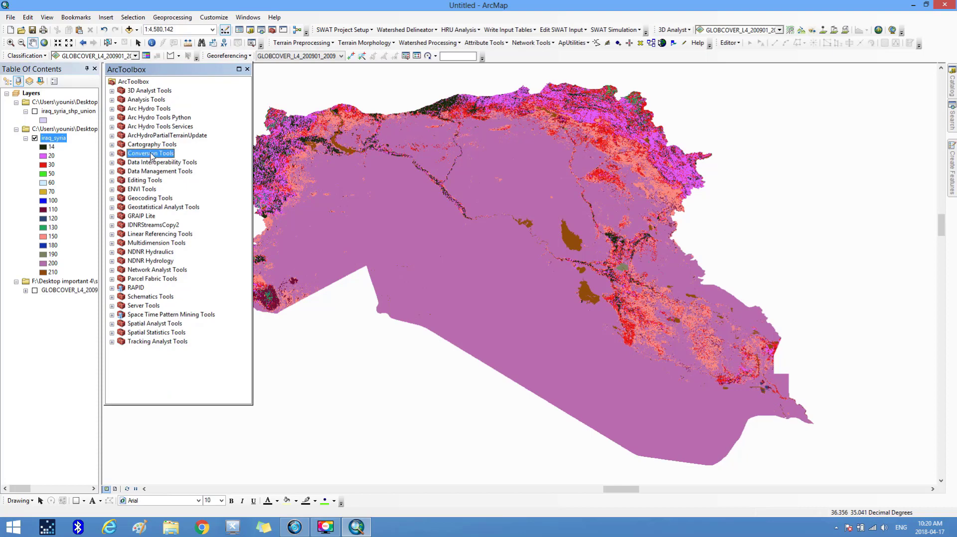
pyautogui.click(113, 154)
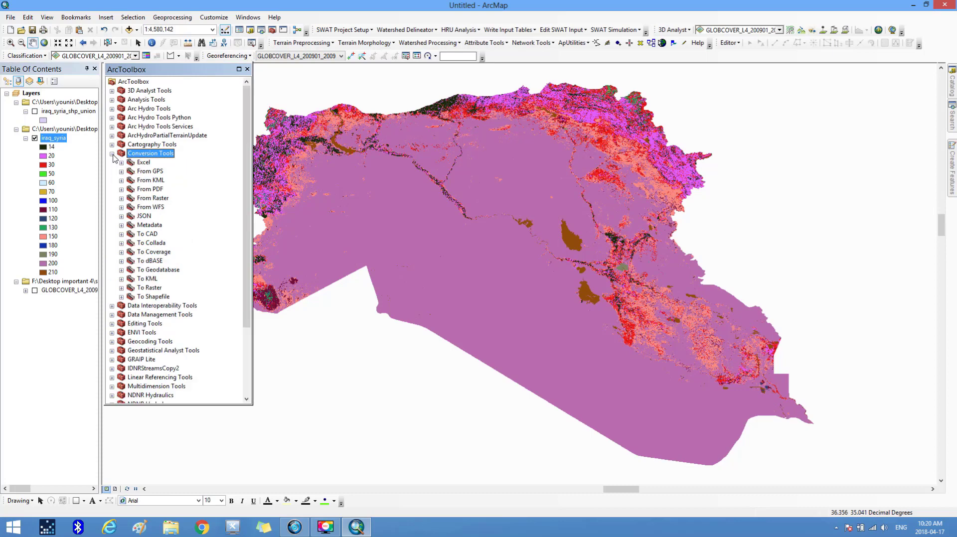
pyautogui.click(157, 199)
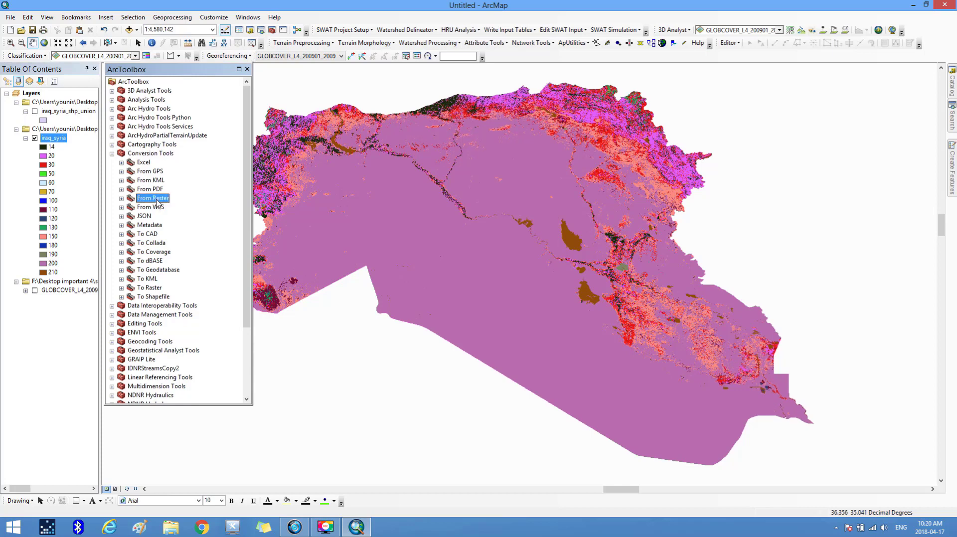
pyautogui.click(121, 199)
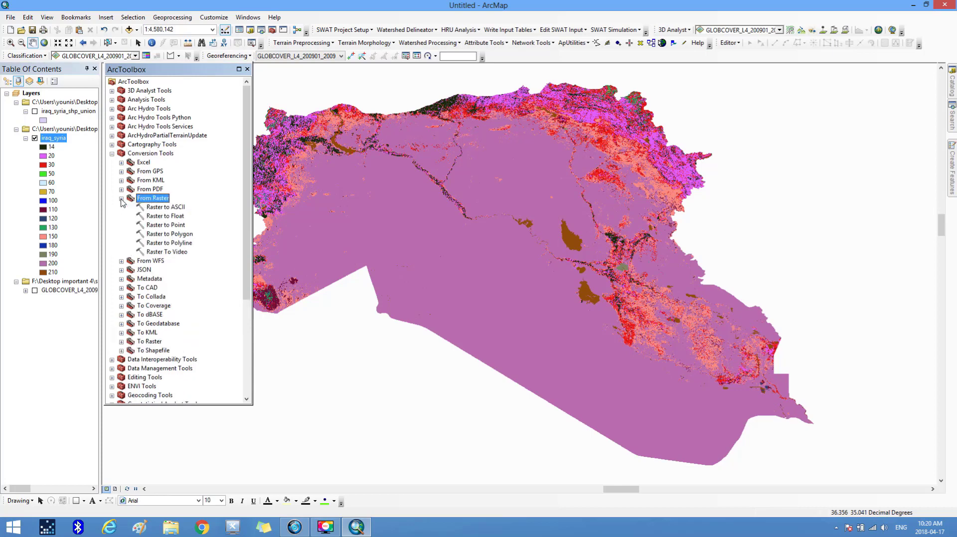
pyautogui.click(168, 235)
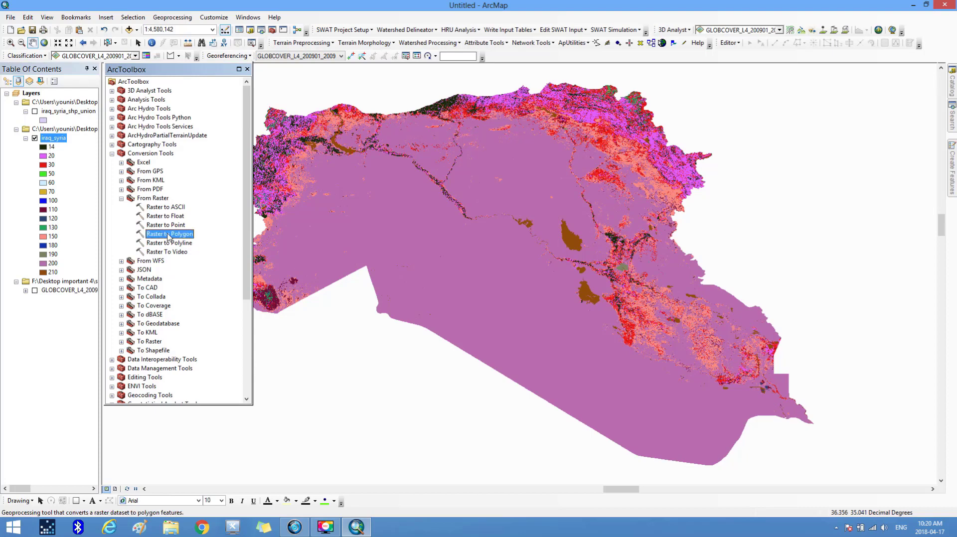
pyautogui.doubleClick(168, 236)
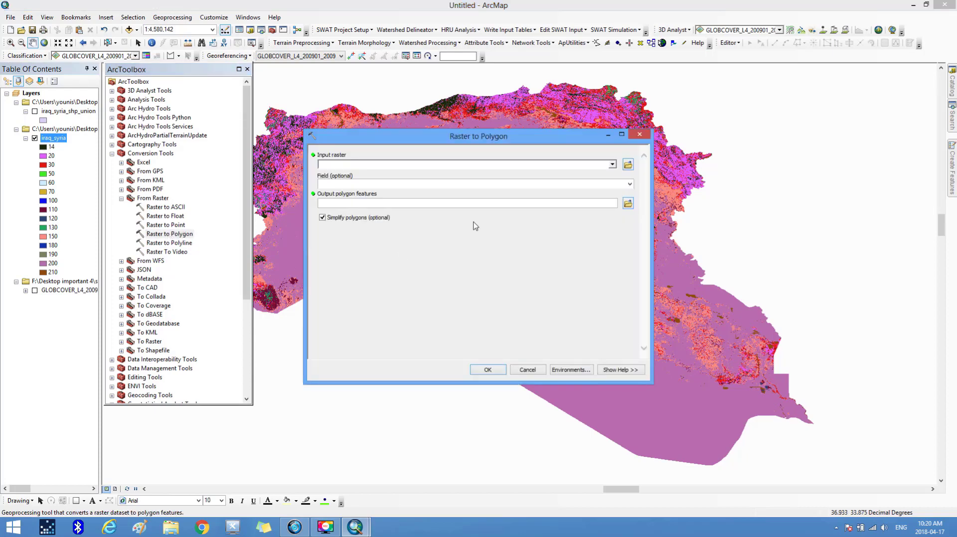
# Set iraq_syria as the input raster for the polygon conversion, keeping VALUE as the field
pyautogui.click(613, 166)
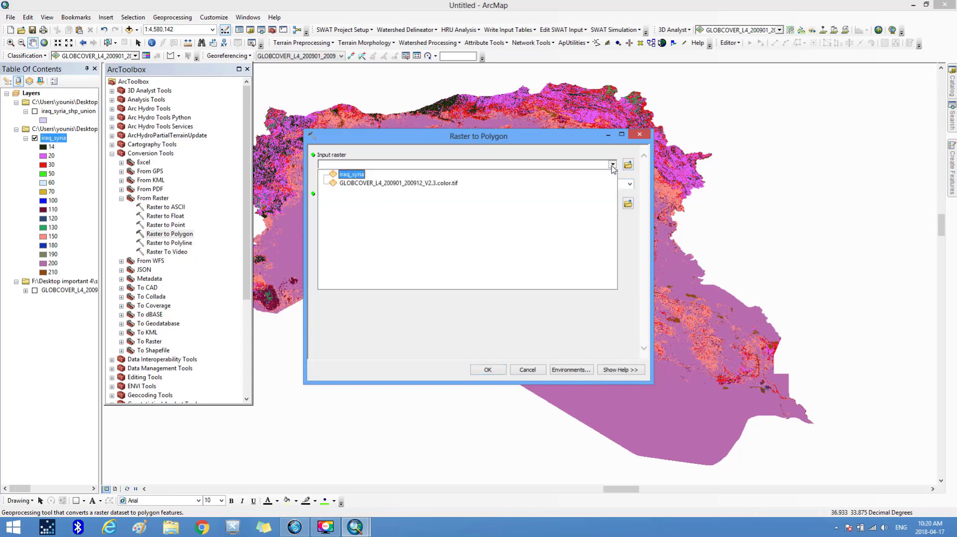
pyautogui.click(354, 175)
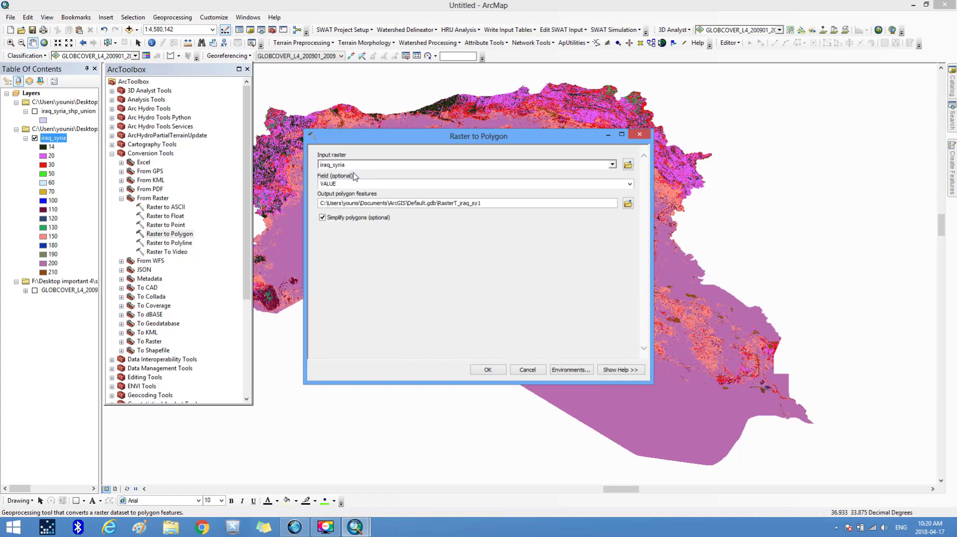
pyautogui.click(630, 185)
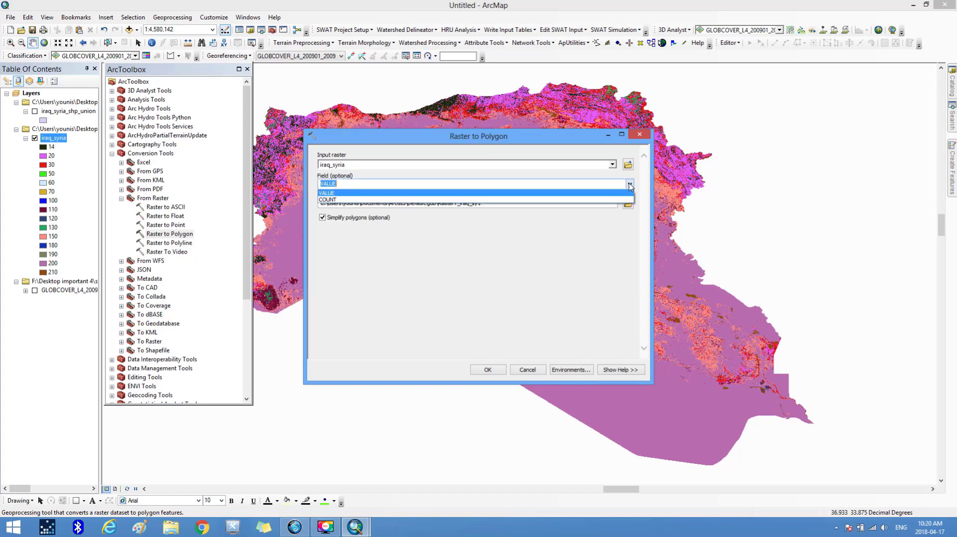
pyautogui.click(630, 186)
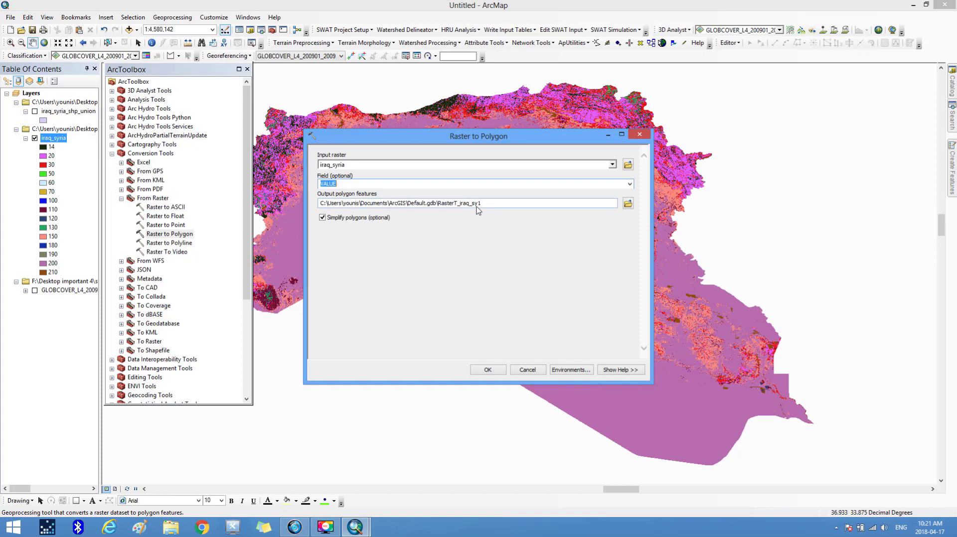
# Convert the raster to polygons saved as RasterT_iraq_sy in the iraq and syria land cover shapefile folder, and hide the iraq_syria raster layer
pyautogui.moveTo(478, 205); pyautogui.dragTo(440, 214)
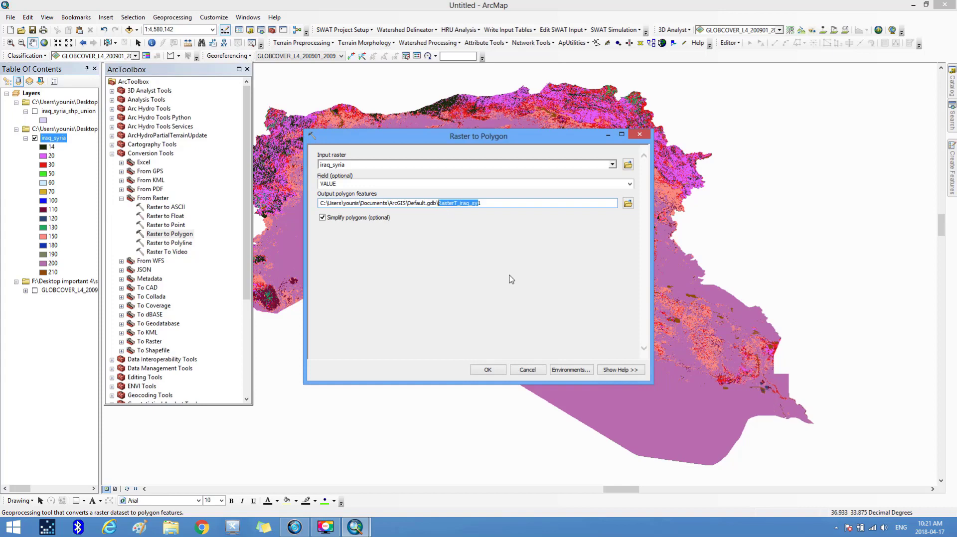
pyautogui.click(628, 204)
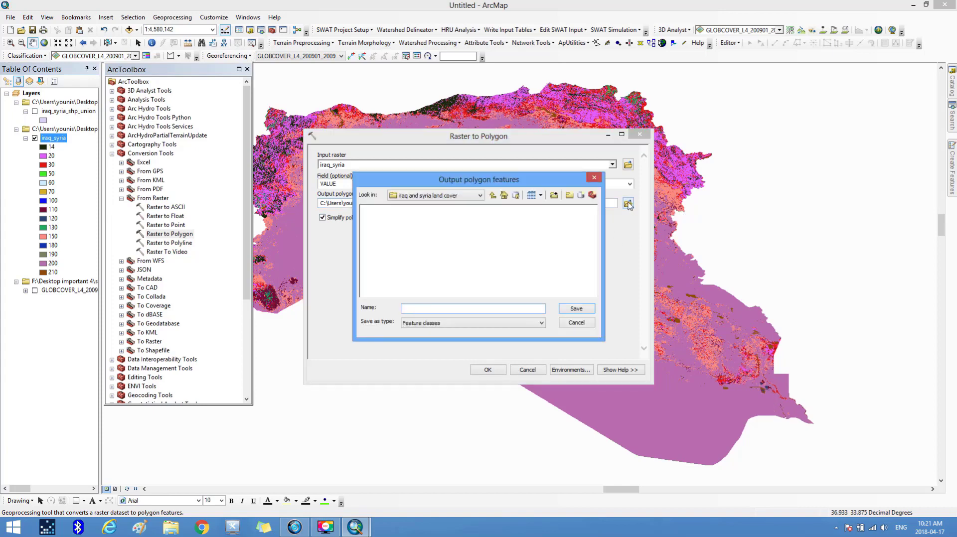
pyautogui.click(493, 196)
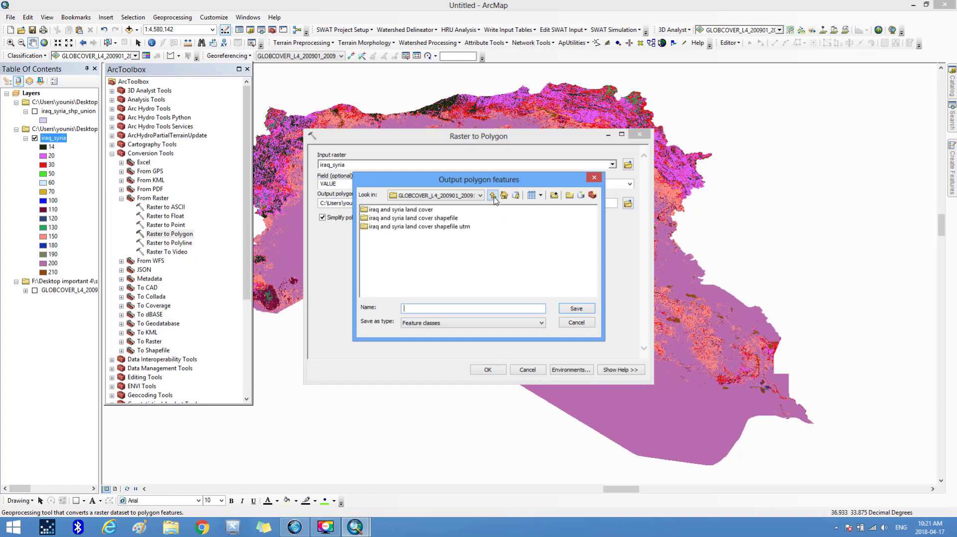
pyautogui.click(401, 219)
pyautogui.doubleClick(402, 219)
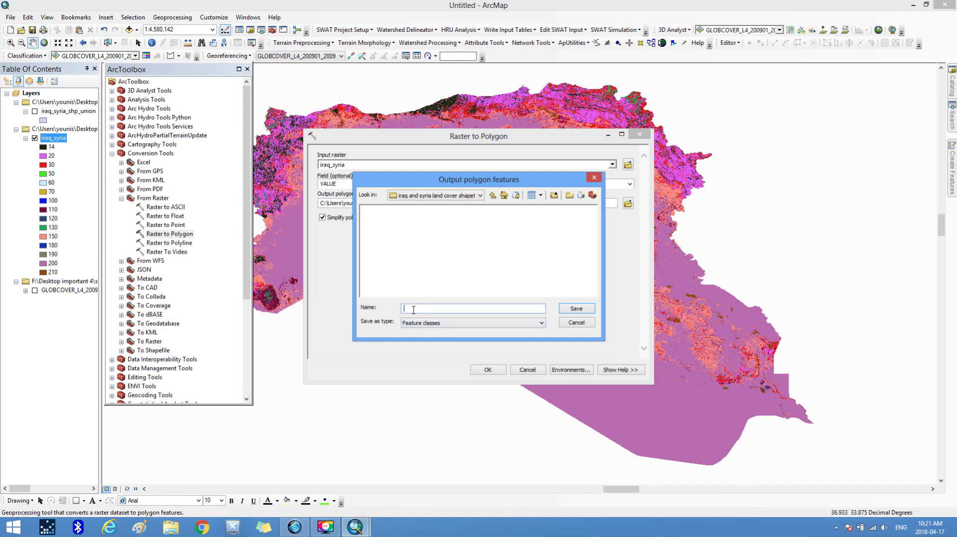
pyautogui.write('RasterT_iraq_sy')
pyautogui.click(581, 309)
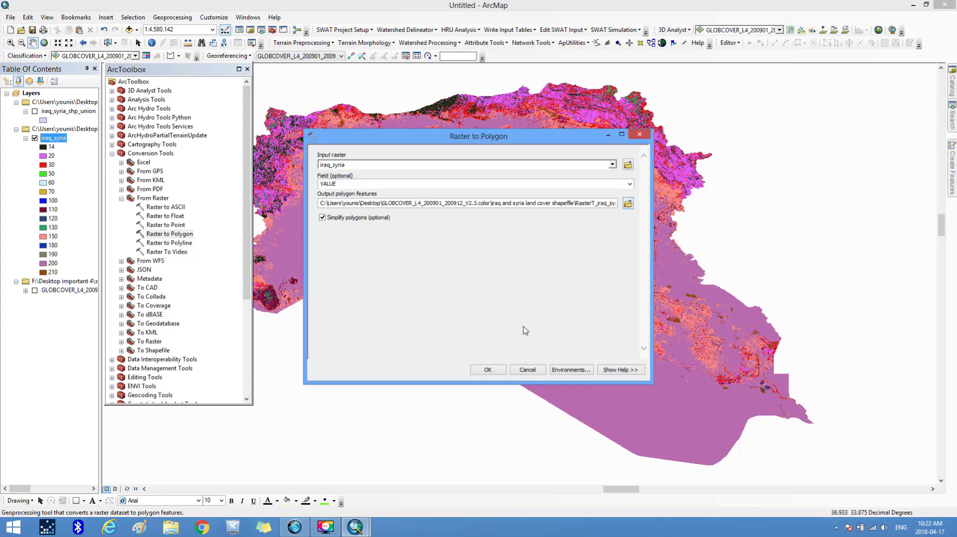
pyautogui.click(488, 371)
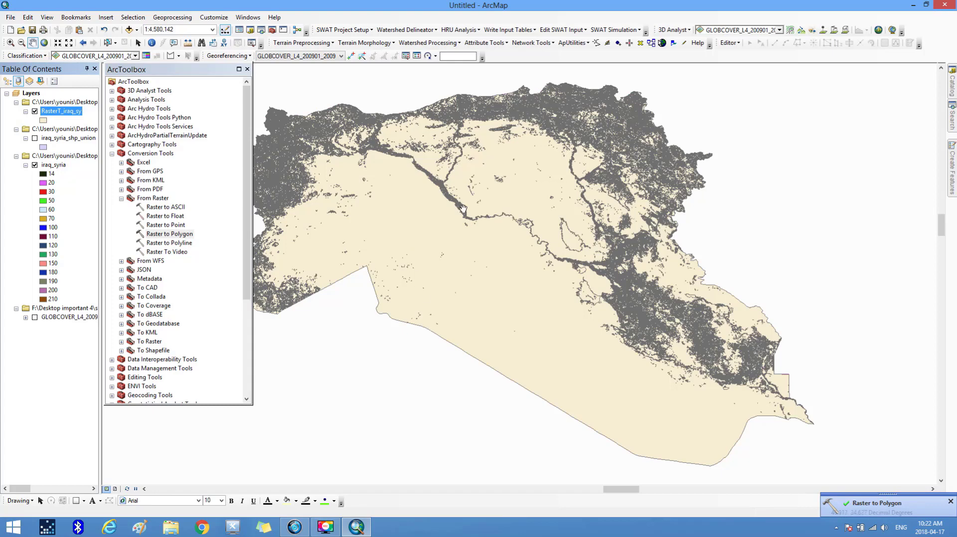
pyautogui.click(34, 165)
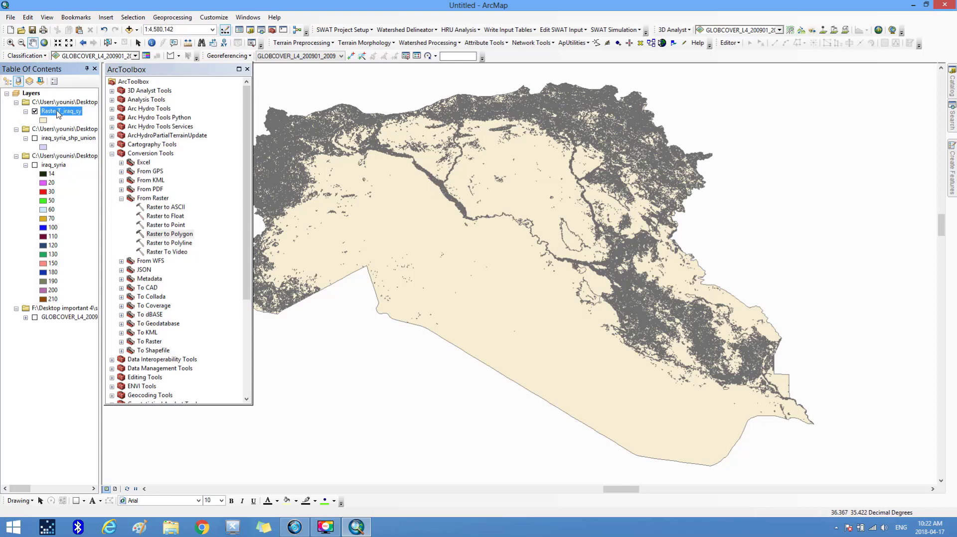
# Examine the GRIDCODE values in the RasterT_iraq_sy attribute table, and close the table
pyautogui.rightClick(58, 114)
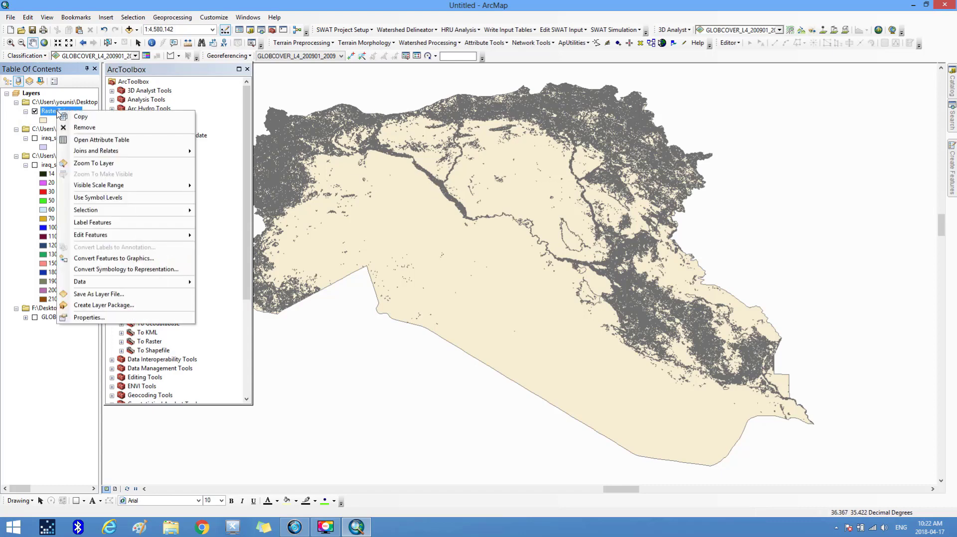
pyautogui.click(95, 142)
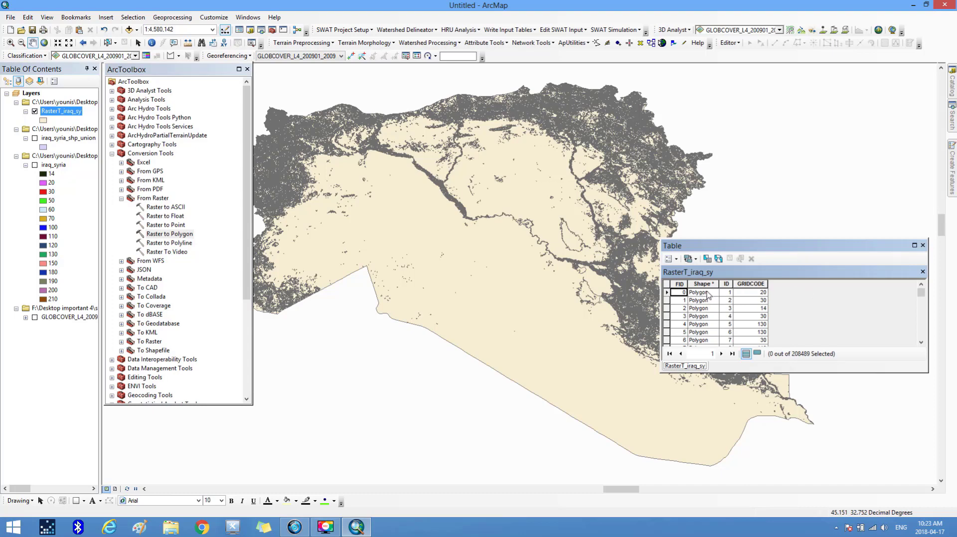
pyautogui.click(756, 284)
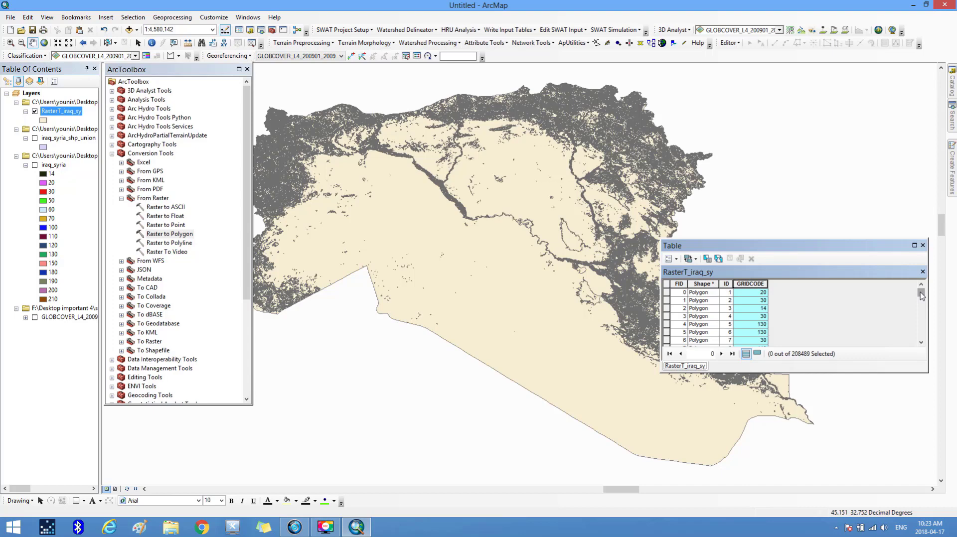
pyautogui.moveTo(921, 292)
pyautogui.mouseDown()
pyautogui.moveTo(919, 351)
pyautogui.moveTo(922, 288)
pyautogui.mouseUp()
pyautogui.click(923, 246)
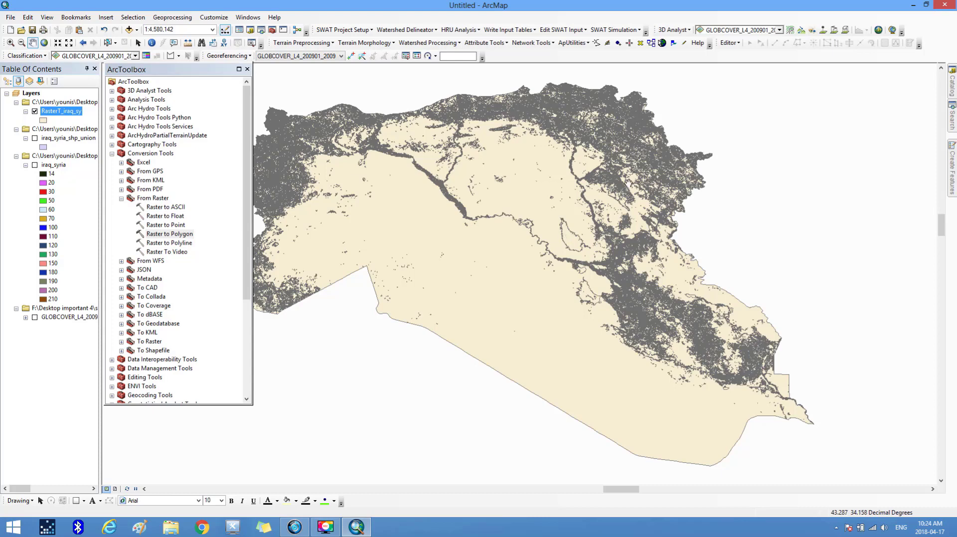
# Switch to Global Mapper and load rastert_iraq_sy.shp from the iraq and syria land cover shapefile folder inside the GLOBCOVER desktop folder
pyautogui.click(912, 7)
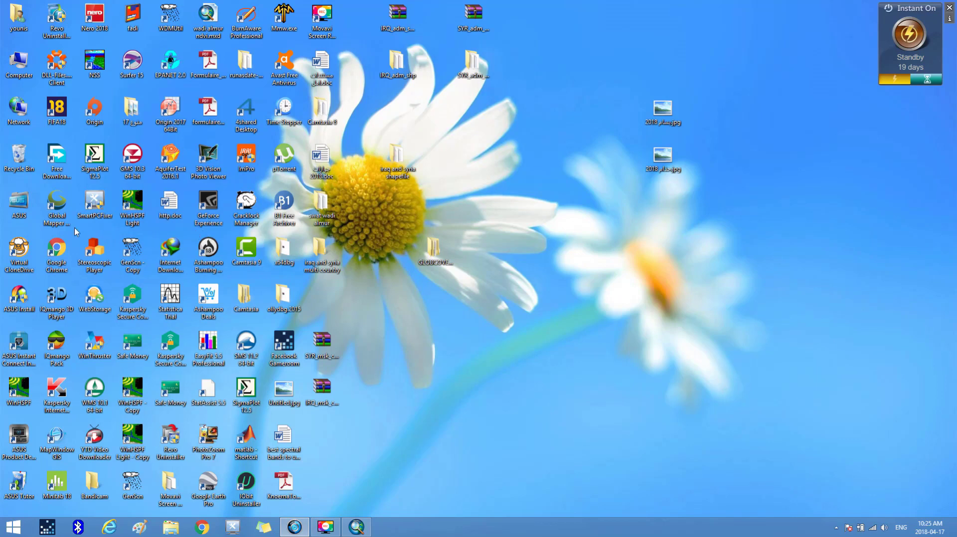
pyautogui.click(61, 208)
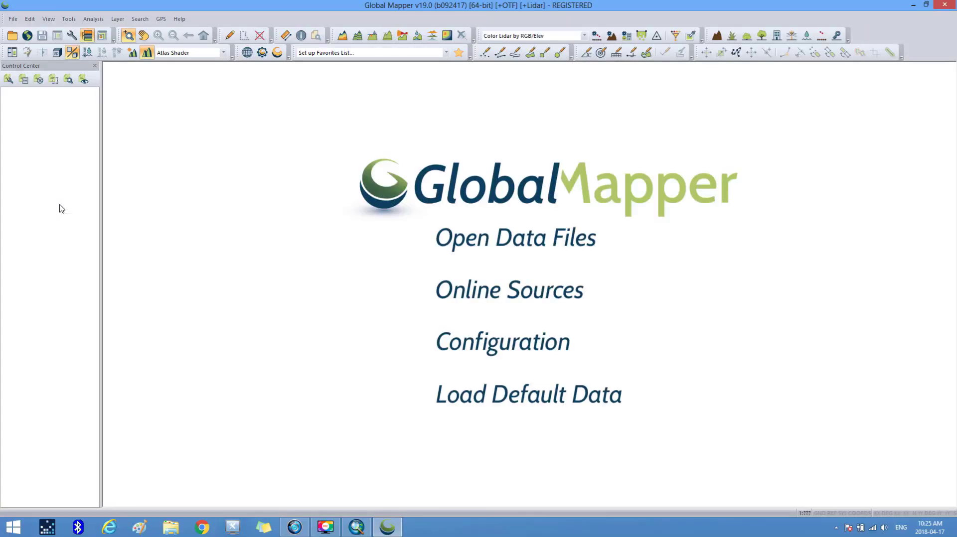
pyautogui.click(530, 245)
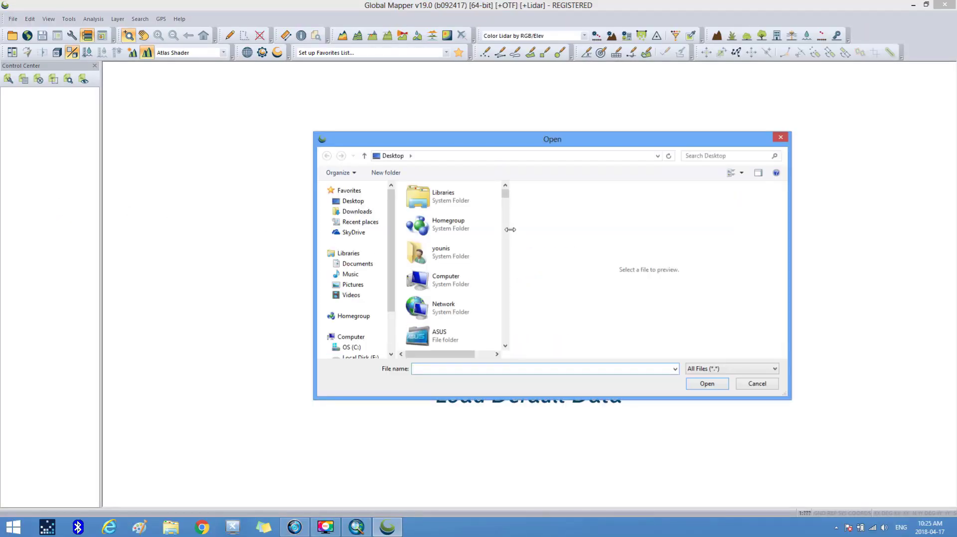
pyautogui.click(362, 203)
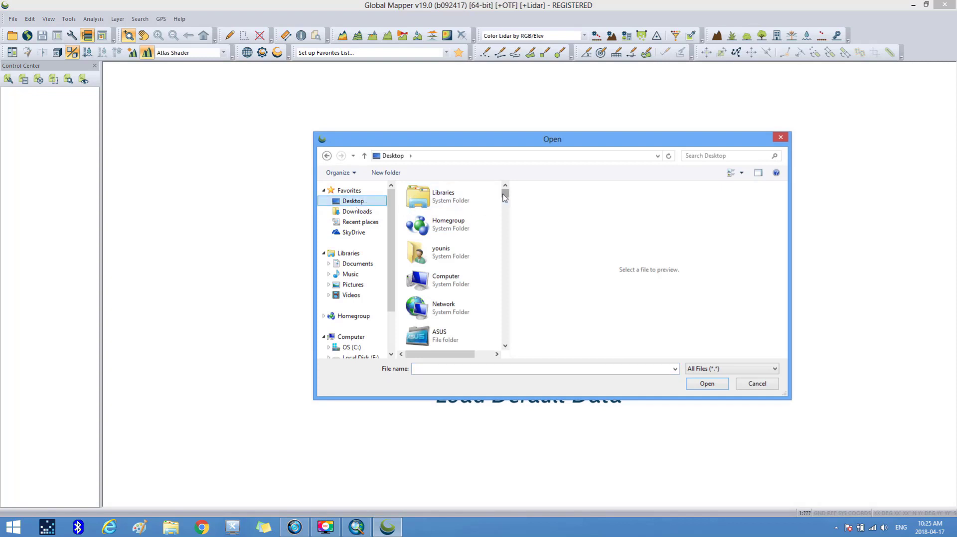
pyautogui.moveTo(506, 198); pyautogui.dragTo(511, 271)
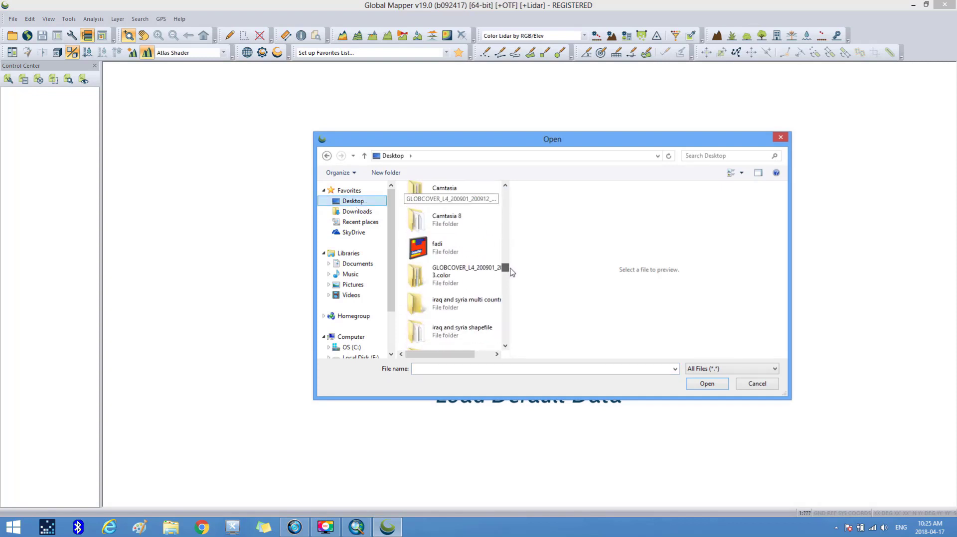
pyautogui.doubleClick(463, 275)
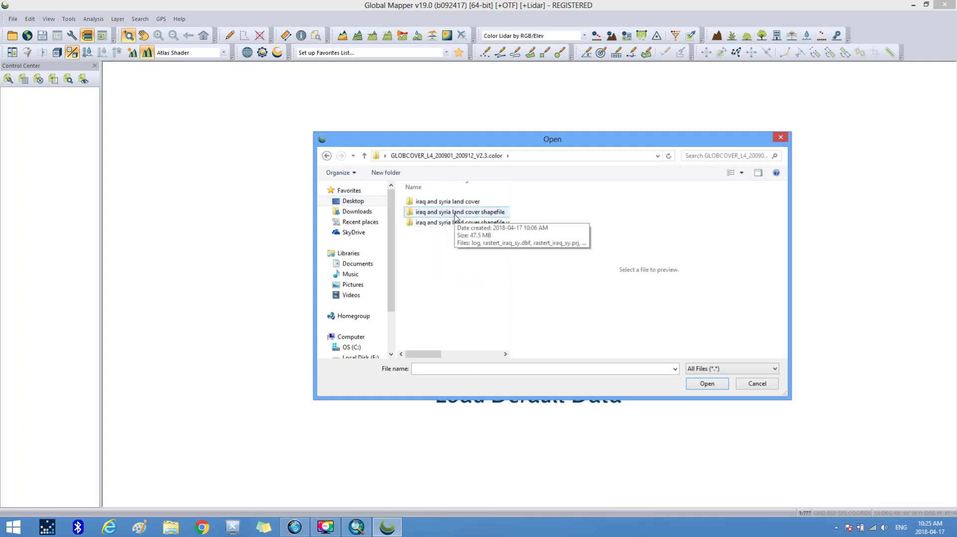
pyautogui.doubleClick(455, 214)
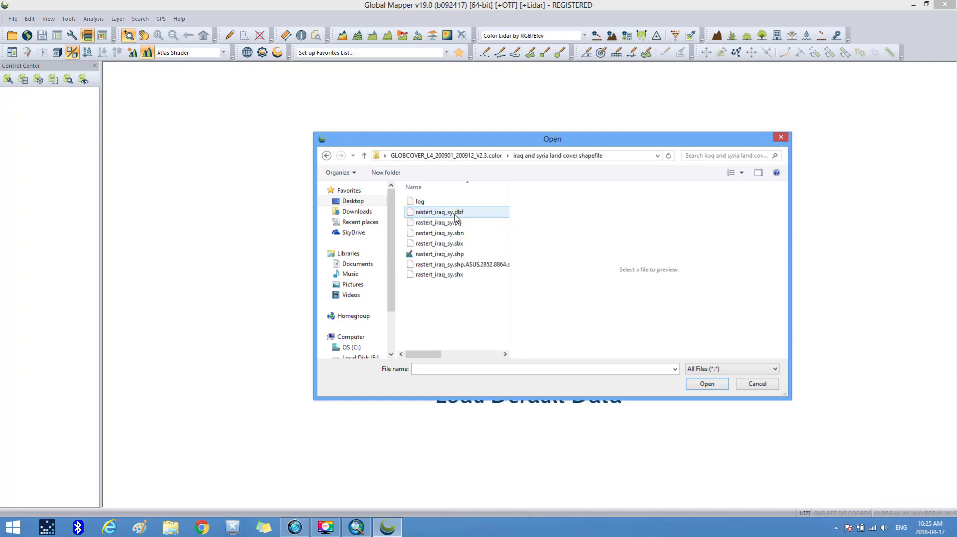
pyautogui.click(435, 259)
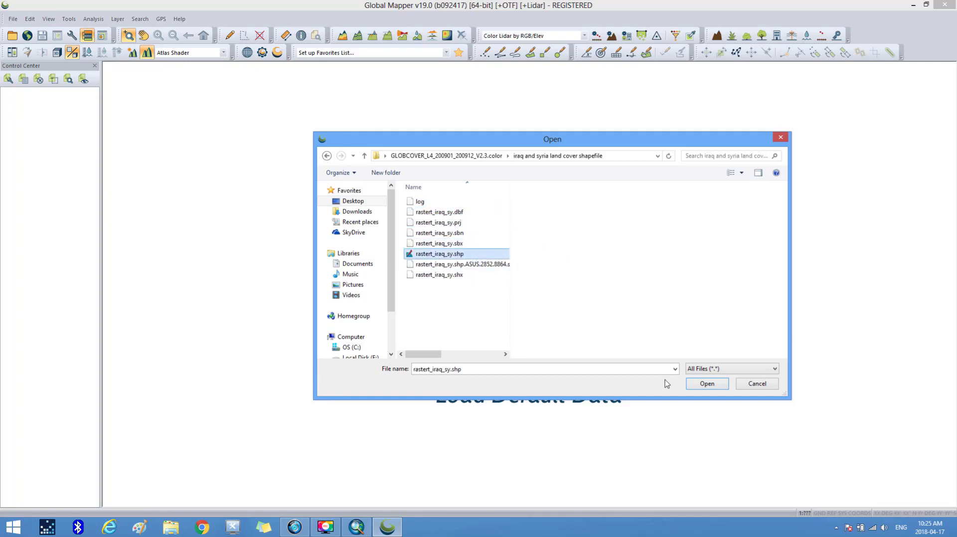
pyautogui.click(707, 384)
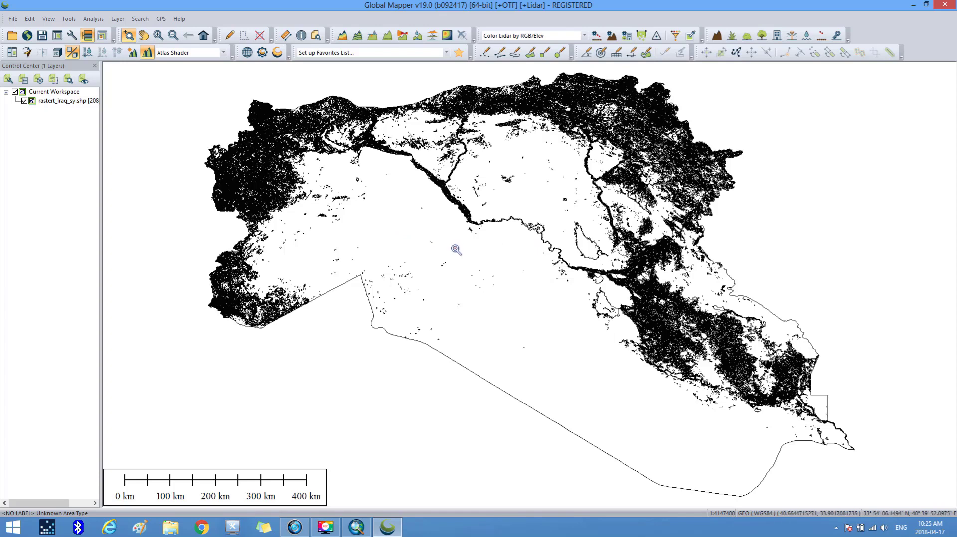
# Change the display projection to UTM zone 38 (Northern Hemisphere) with the WGS84 datum and metres as planar units
pyautogui.click(70, 21)
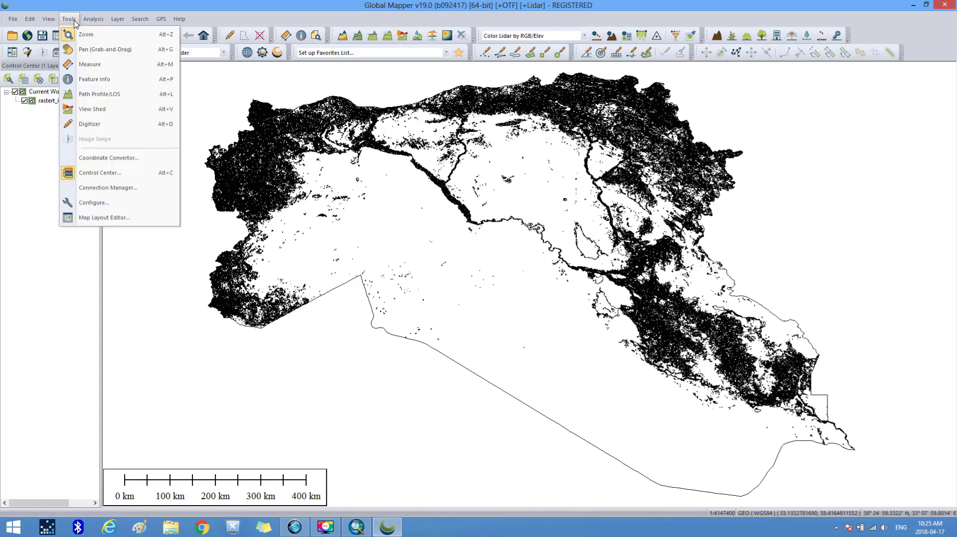
pyautogui.click(118, 205)
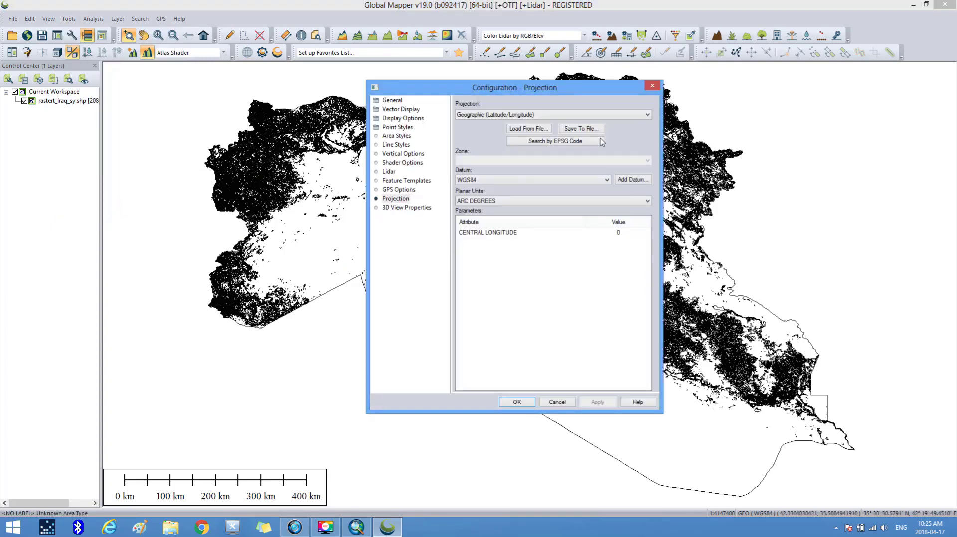
pyautogui.click(648, 115)
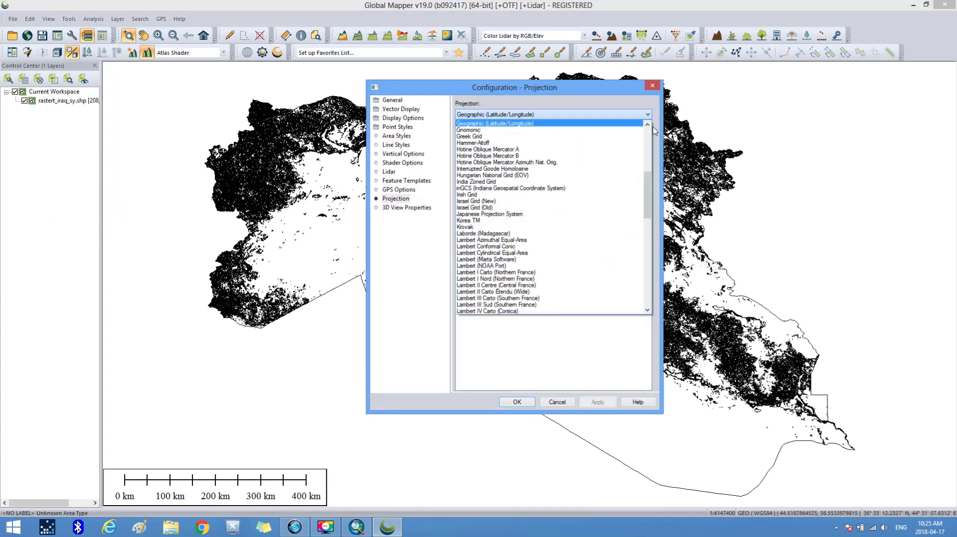
pyautogui.moveTo(647, 194); pyautogui.dragTo(647, 281)
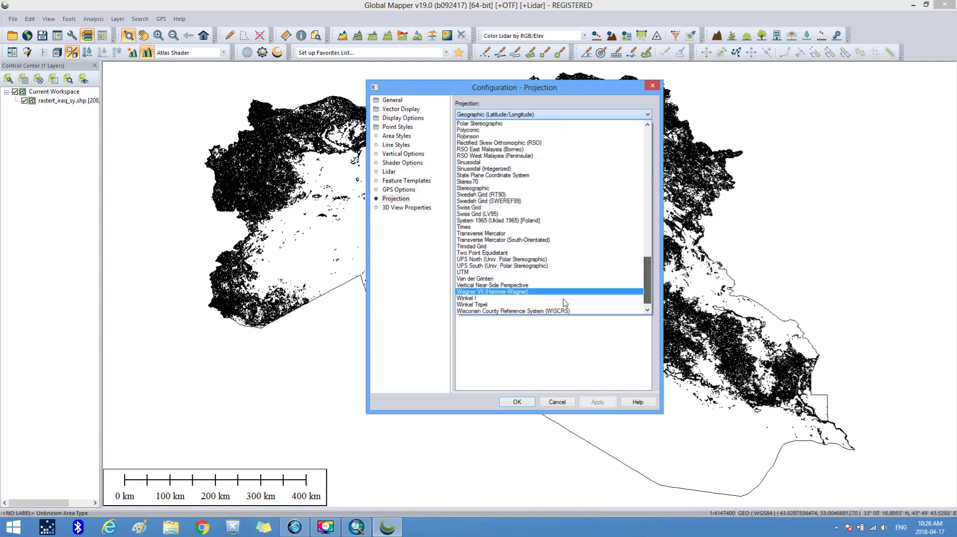
pyautogui.click(466, 272)
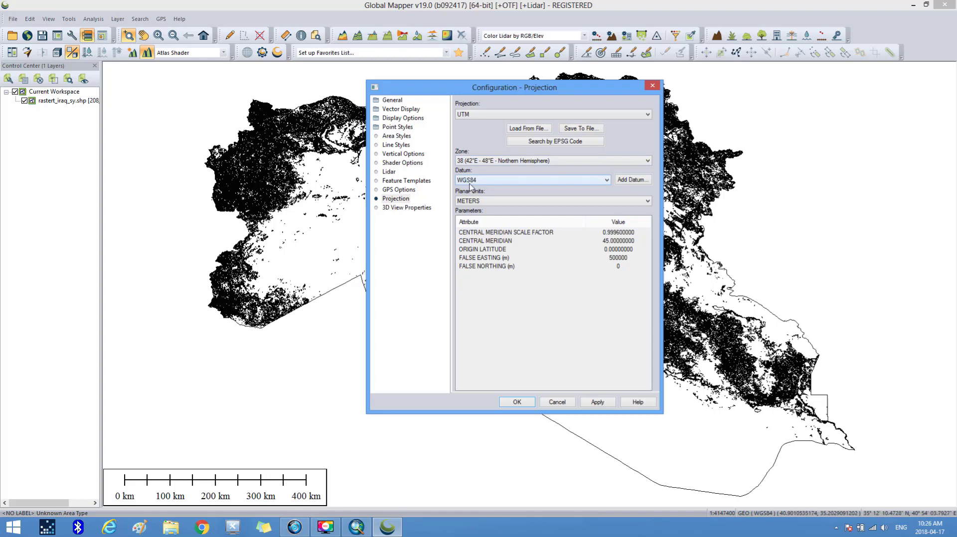
pyautogui.click(591, 400)
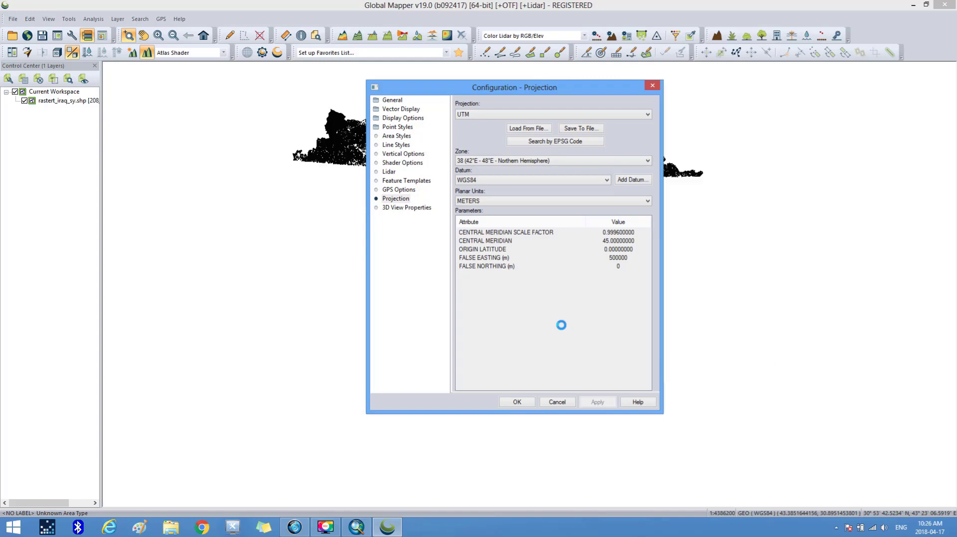
pyautogui.click(519, 402)
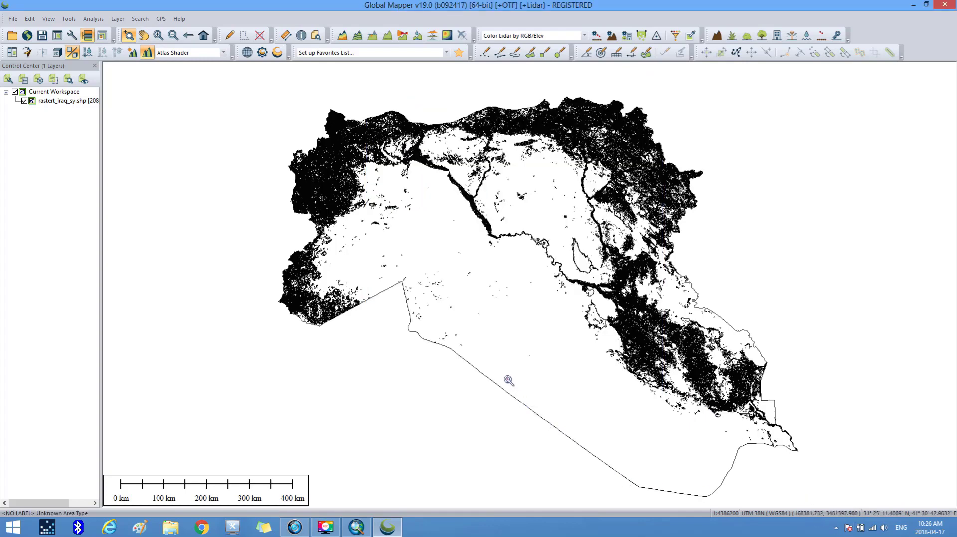
# Start a vector export of the reprojected land cover layer in Shapefile format
pyautogui.click(10, 20)
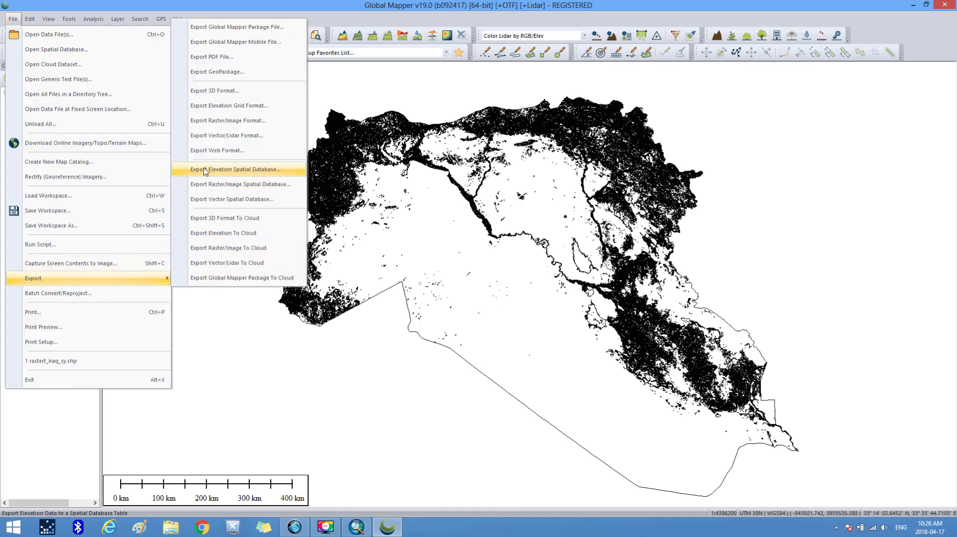
pyautogui.click(228, 139)
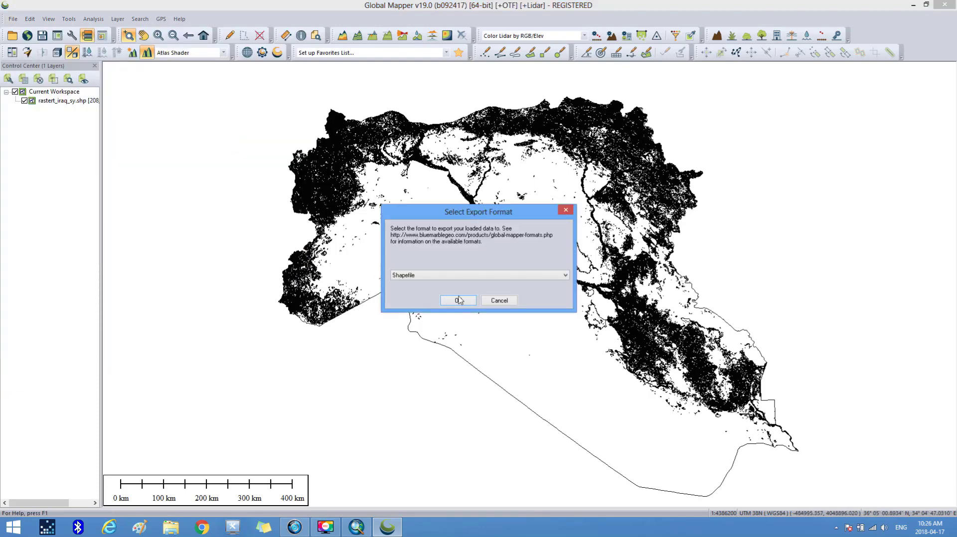
pyautogui.click(459, 301)
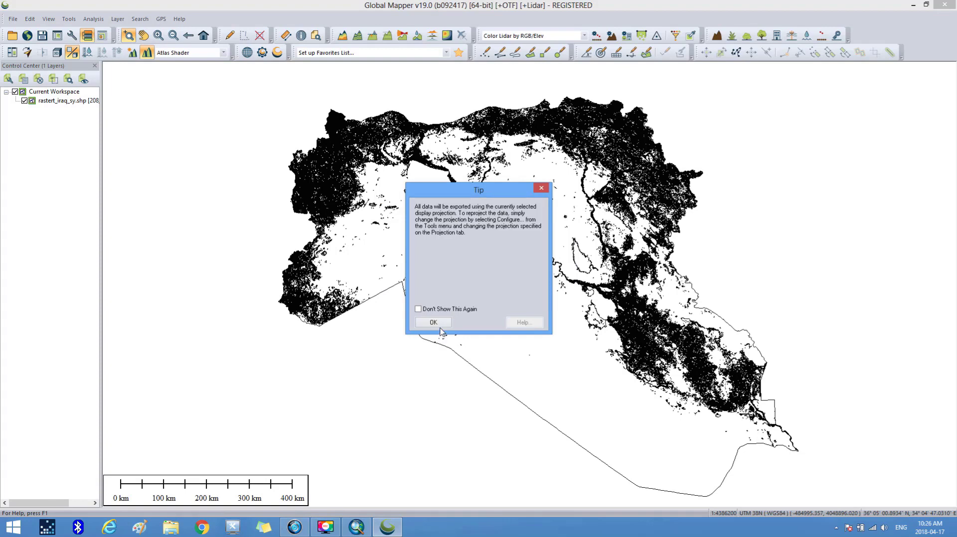
pyautogui.click(433, 323)
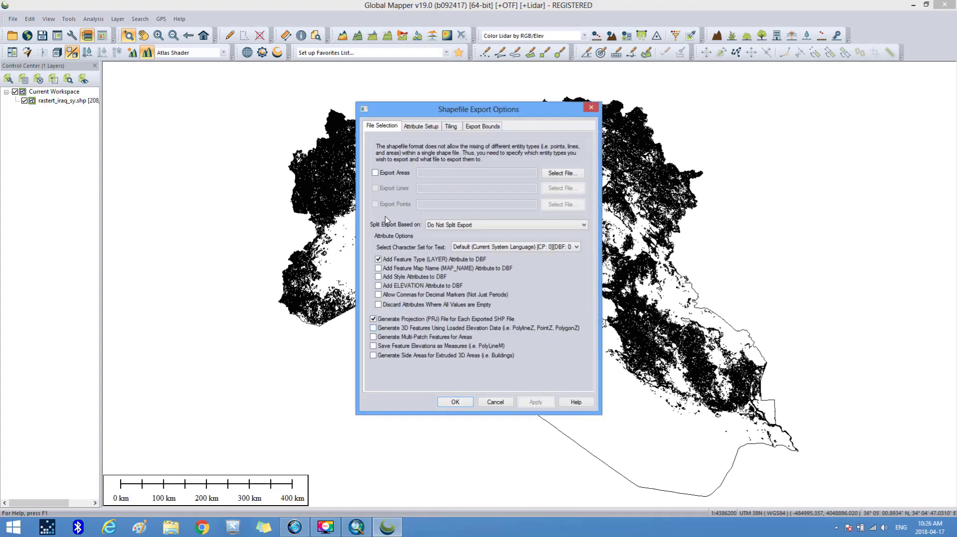
# Export the areas as "iraq and syria land cover utm" in the desktop GLOBCOVER folder's "iraq and syria land cover shapefile utm" subfolder, and close Global Mapper
pyautogui.click(375, 172)
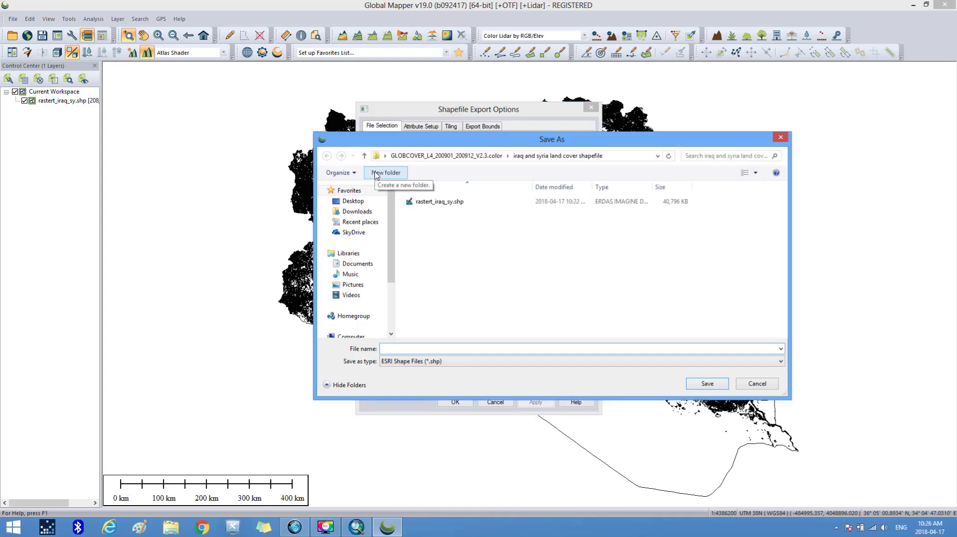
pyautogui.click(360, 203)
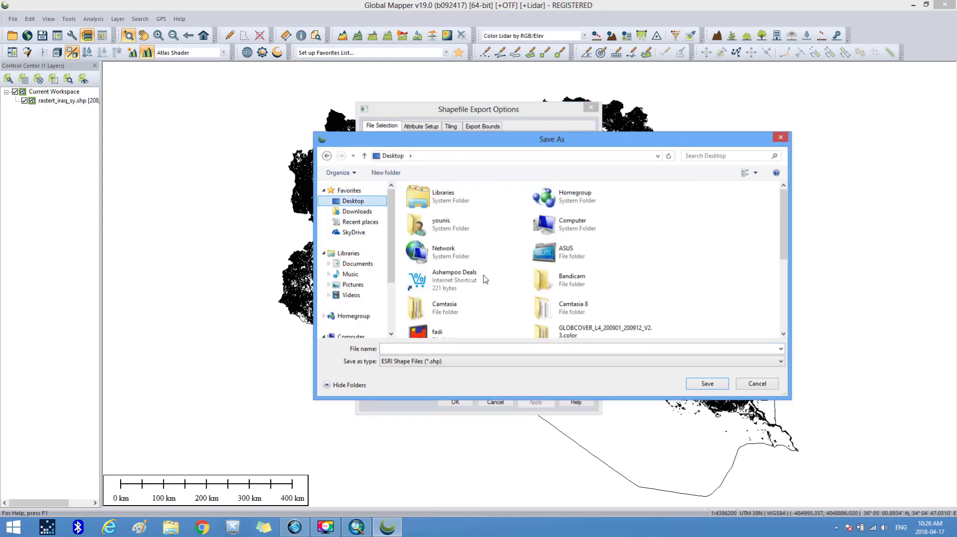
pyautogui.doubleClick(602, 334)
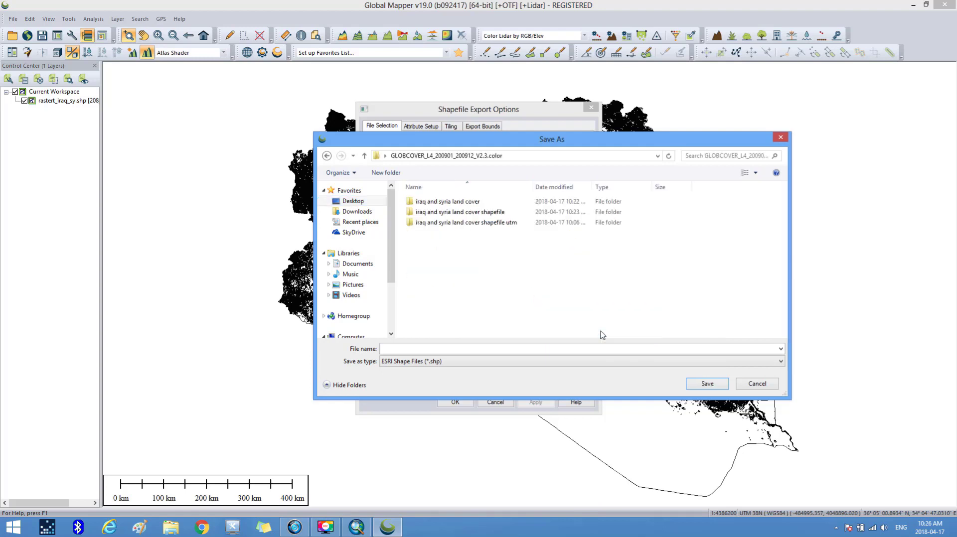
pyautogui.doubleClick(462, 223)
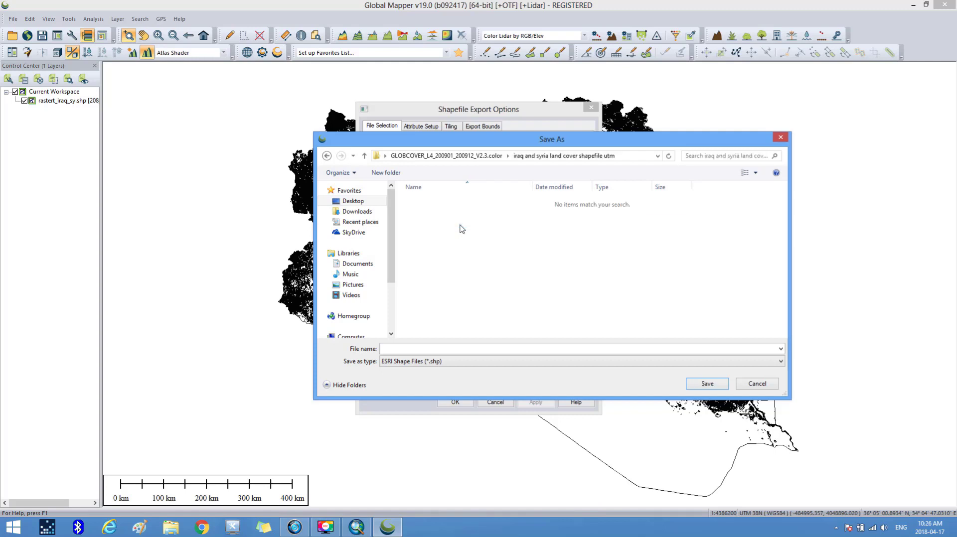
pyautogui.click(387, 348)
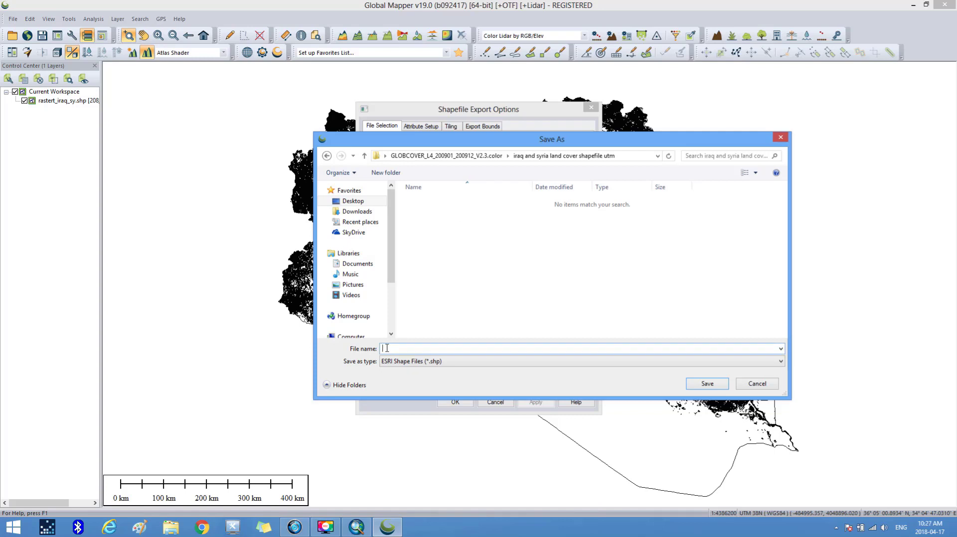
pyautogui.write('iraq and syria')
pyautogui.write('land cover utm')
pyautogui.click(706, 384)
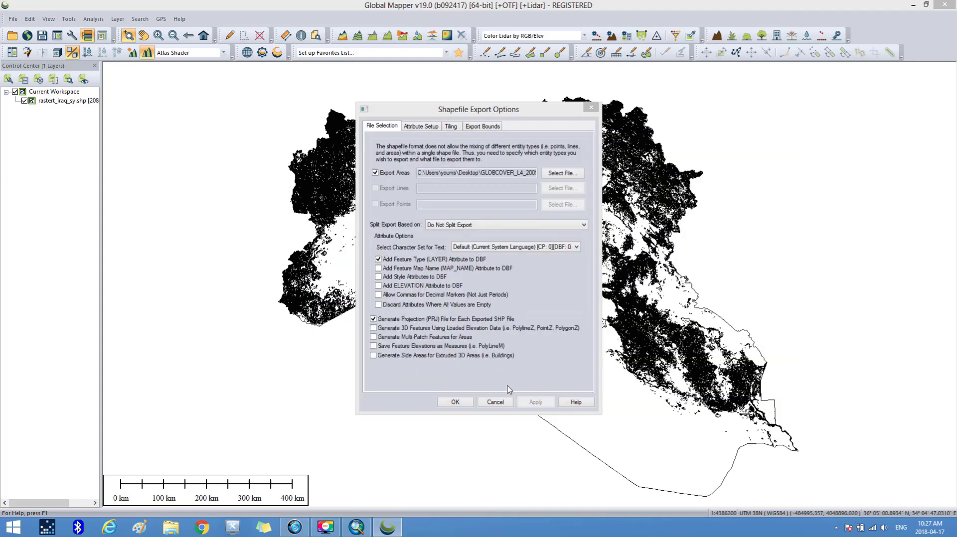
pyautogui.click(455, 402)
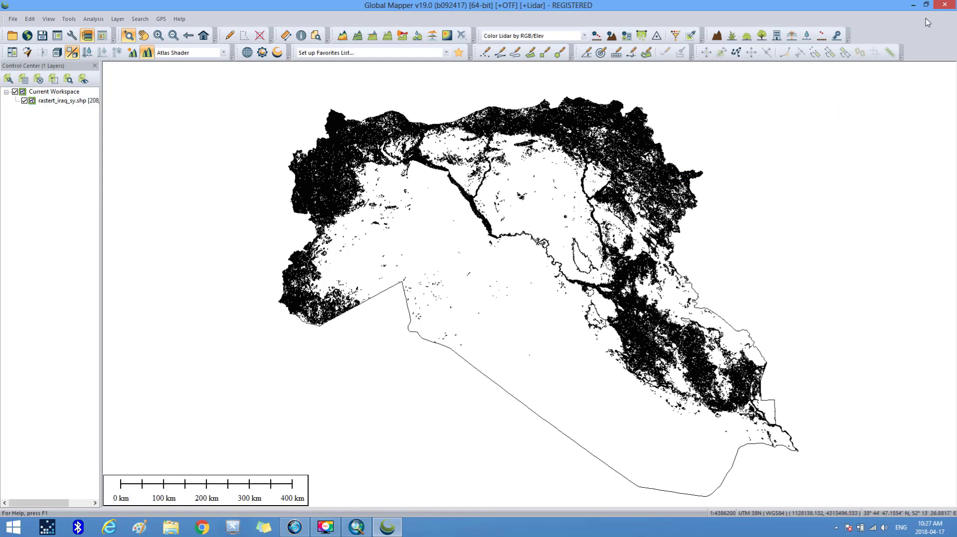
pyautogui.click(942, 6)
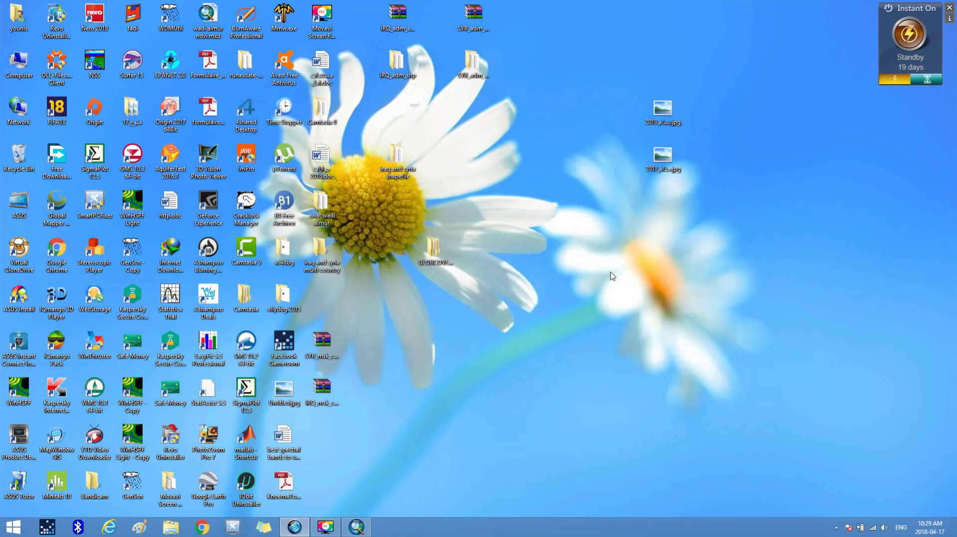
# Check the exported files in the "iraq and syria land cover shapefile utm" folder inside the GLOBCOVER desktop folder, and close the window
pyautogui.click(441, 258)
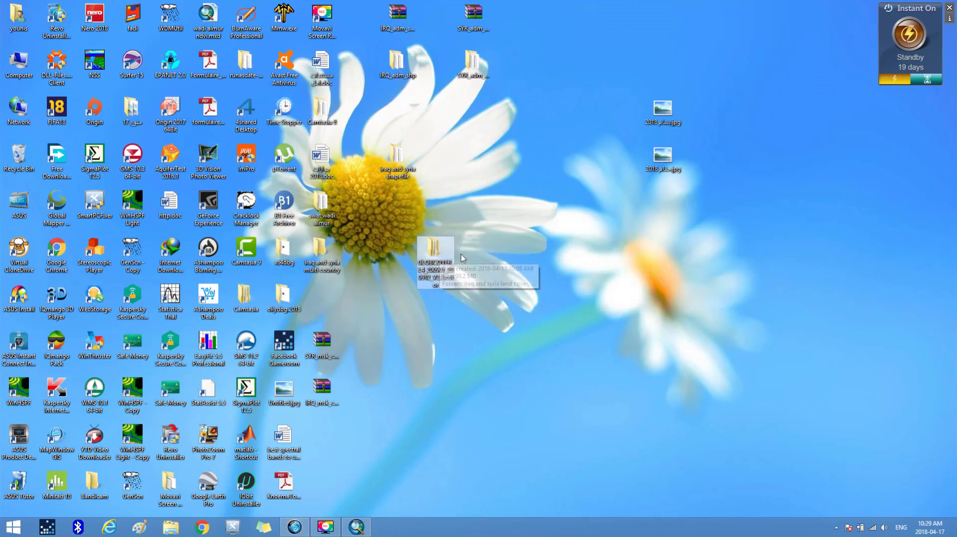
pyautogui.moveTo(441, 269)
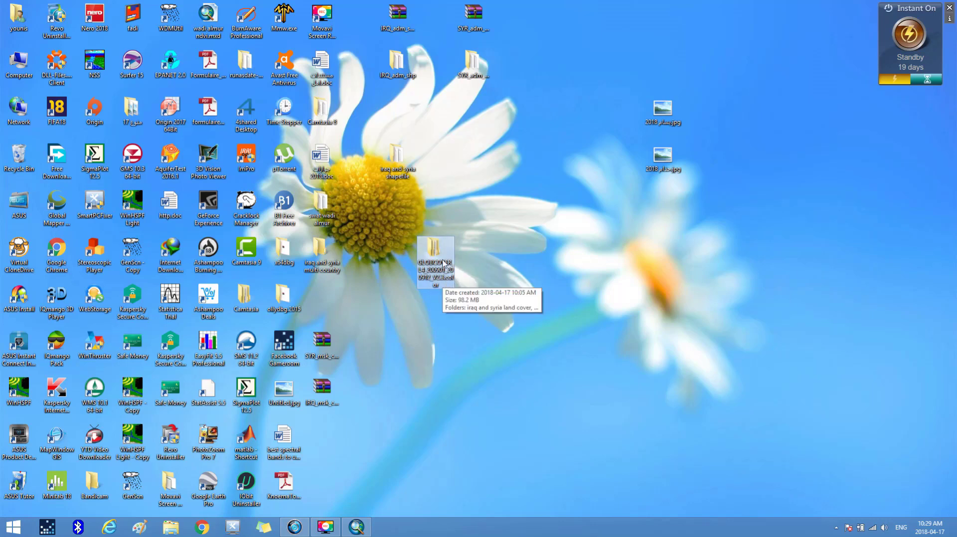
pyautogui.doubleClick(443, 257)
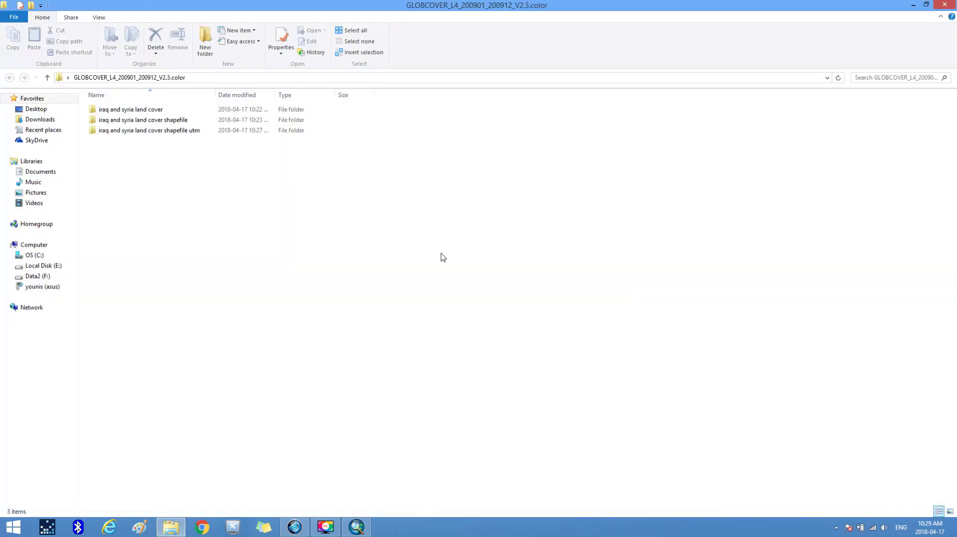
pyautogui.click(132, 131)
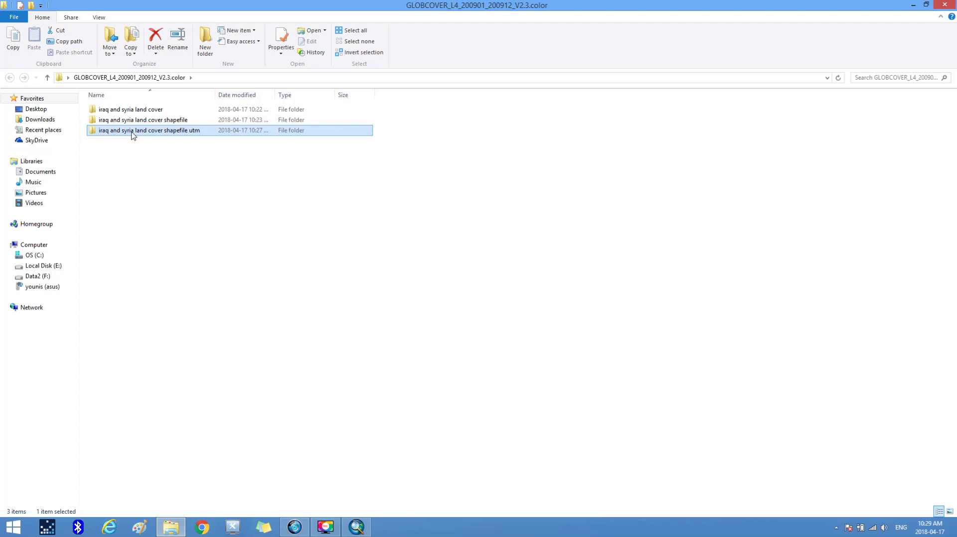
pyautogui.doubleClick(133, 131)
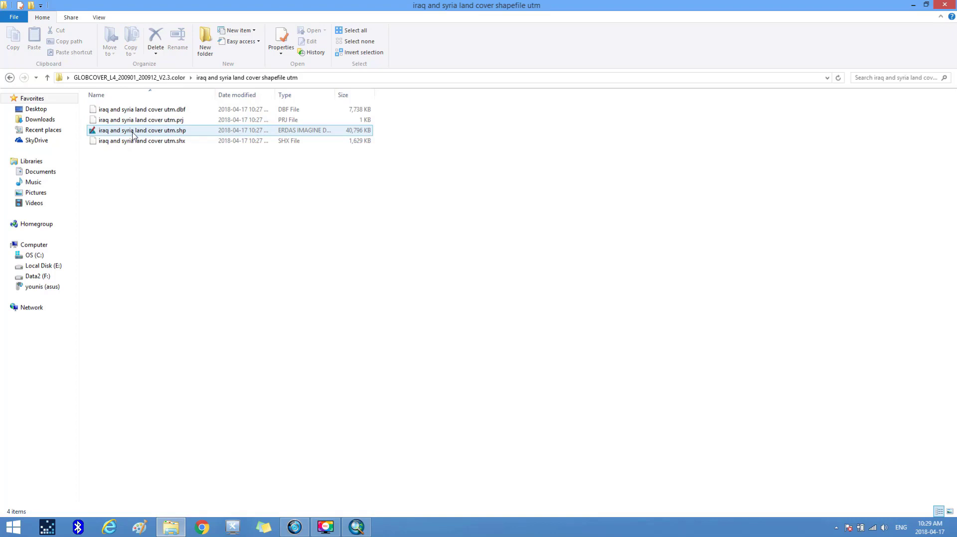
pyautogui.click(132, 134)
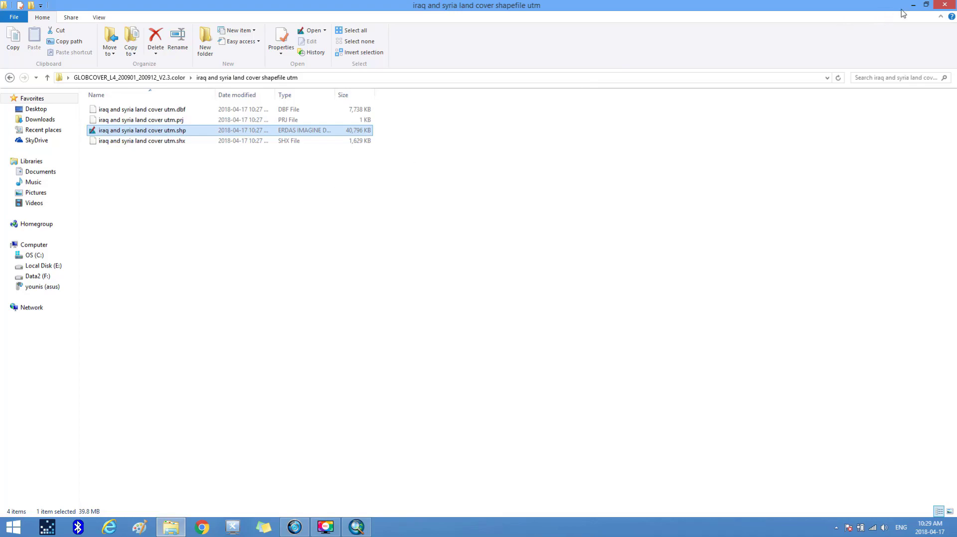
pyautogui.click(945, 5)
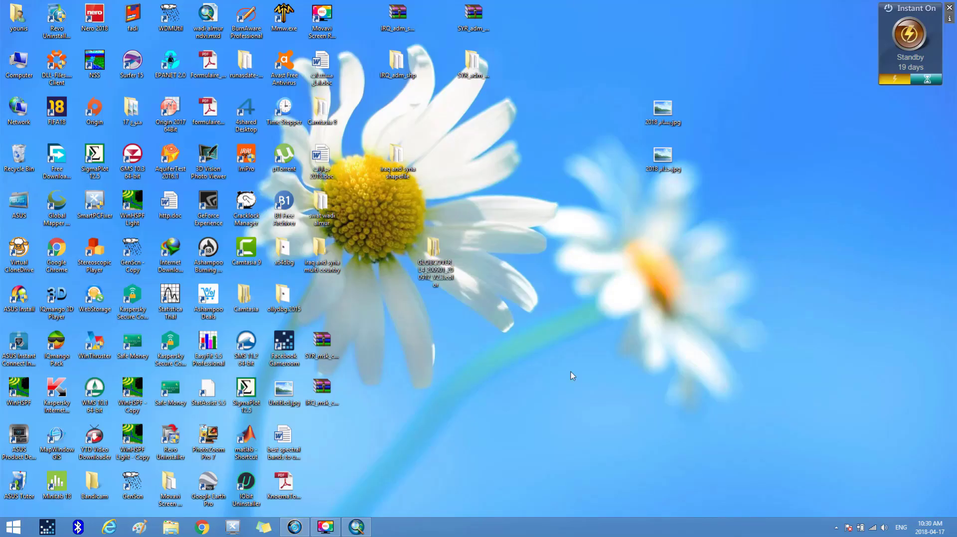